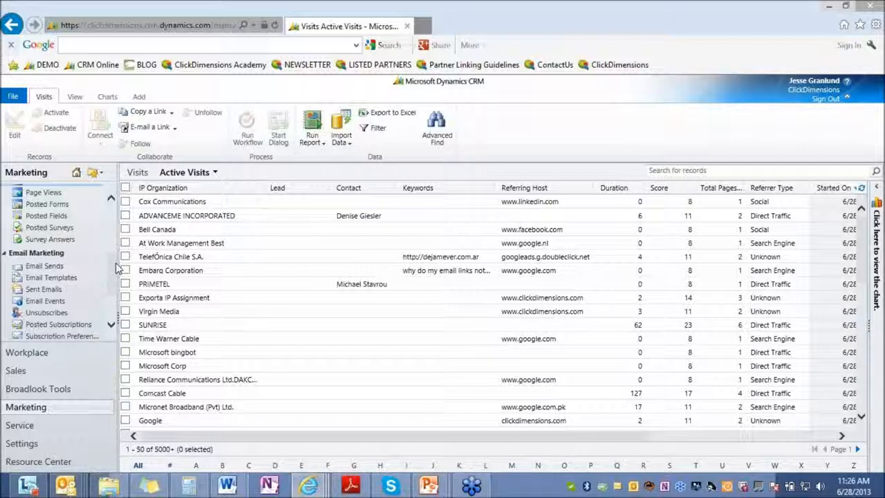
# Show the active email templates under Email Marketing and bring up the ClickDimensions newsletter in a maximized Block Editor window
pyautogui.scroll(-3, 117, 270)
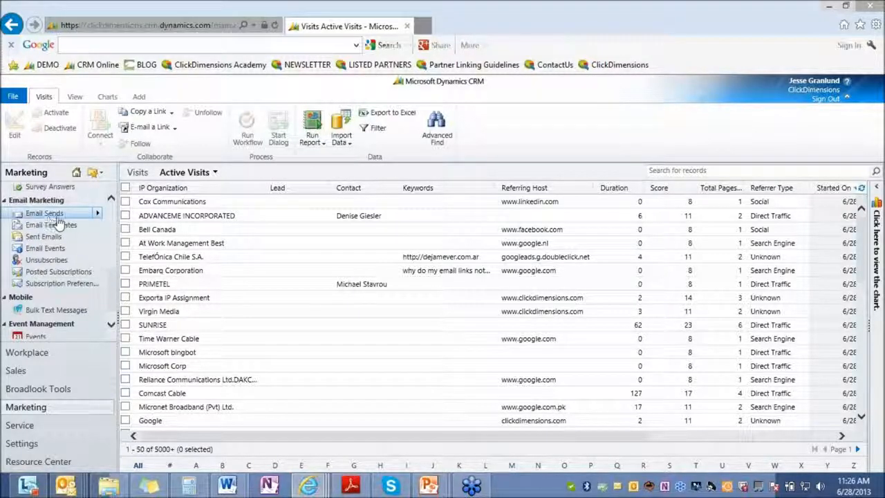
pyautogui.click(59, 229)
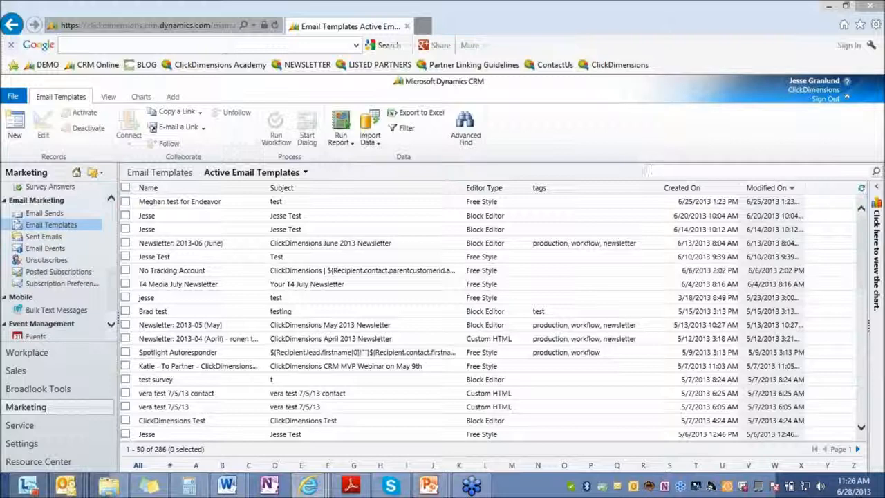
pyautogui.moveTo(0, 92); pyautogui.dragTo(329, 75)
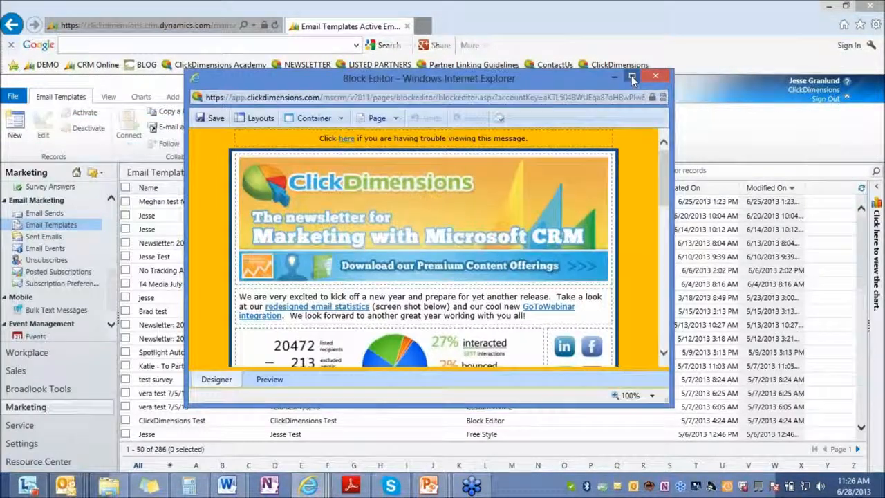
pyautogui.doubleClick(329, 75)
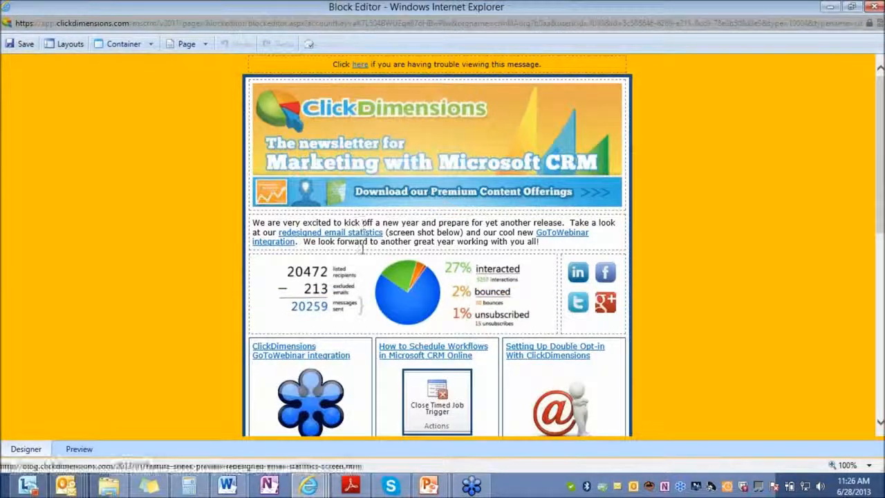
# Insert an empty block above the row with the GoToWebinar integration article
pyautogui.rightClick(351, 368)
pyautogui.moveTo(399, 335)
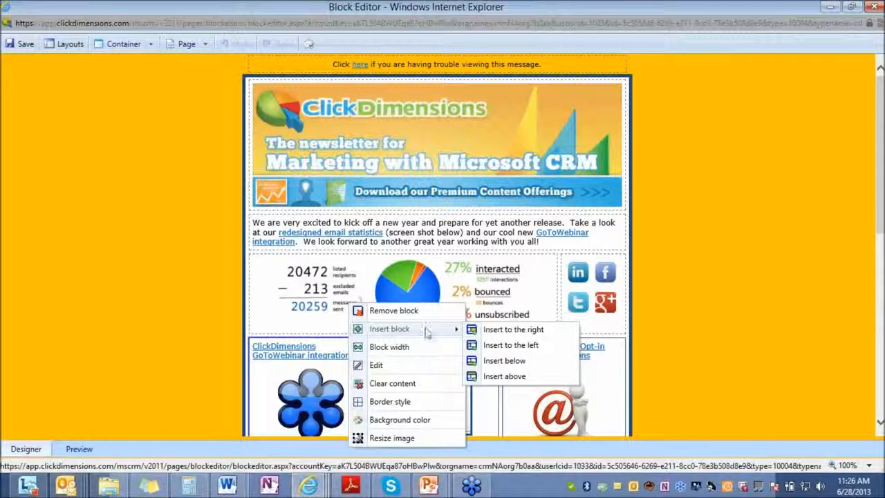
pyautogui.click(511, 375)
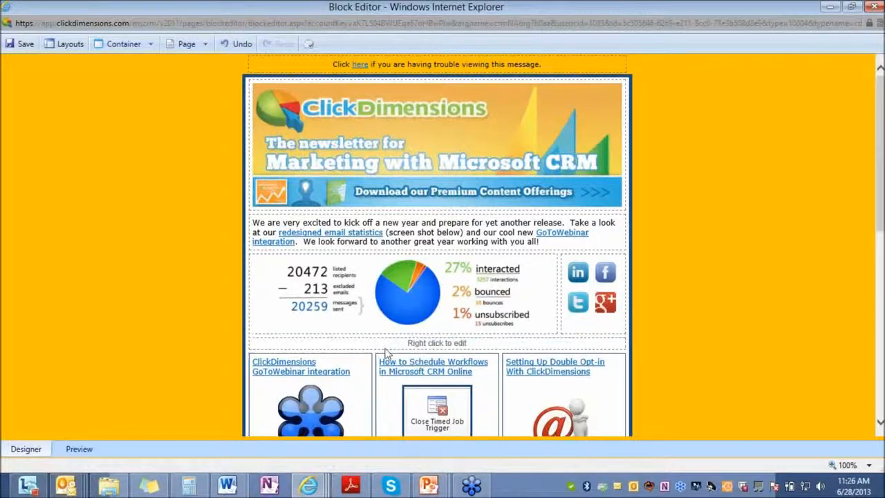
# View the content layouts for the new empty block, including the Image Only layout's image library, without adding content
pyautogui.scroll(-1, 385, 351)
pyautogui.rightClick(378, 297)
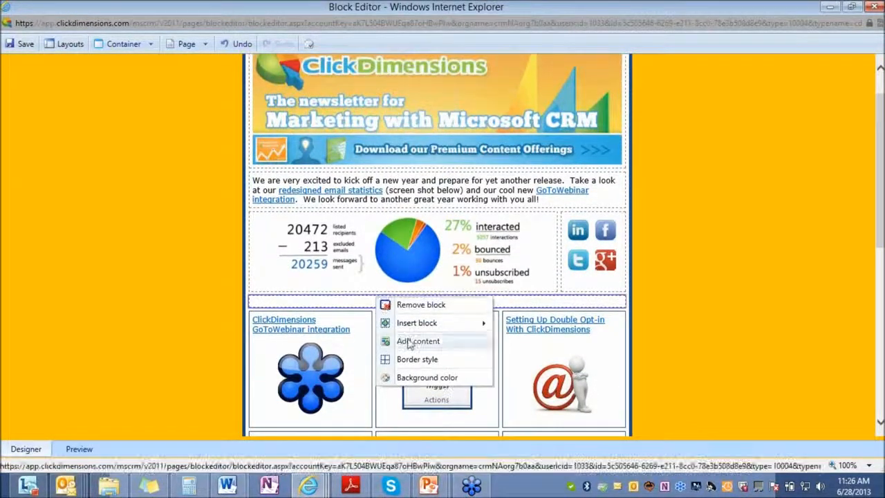
pyautogui.click(410, 342)
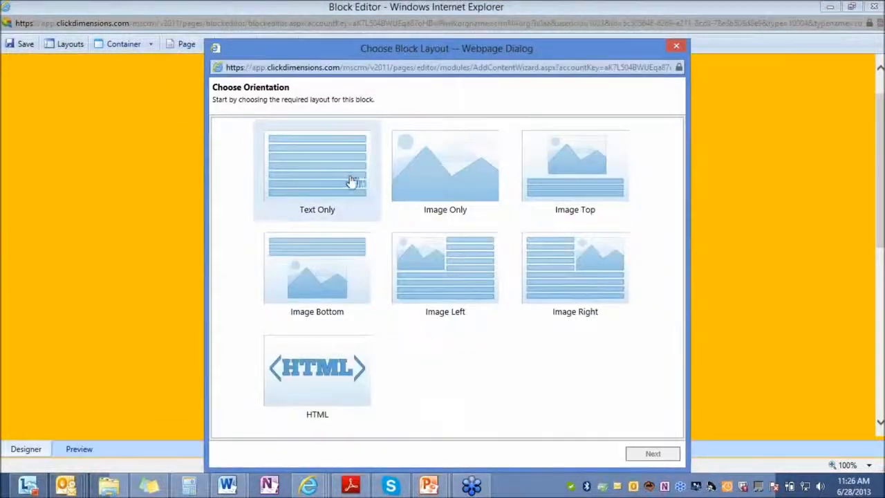
pyautogui.click(448, 187)
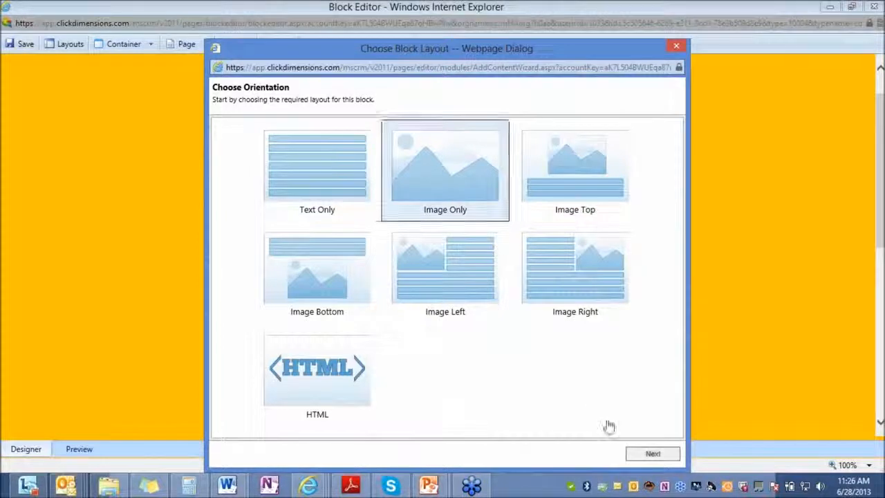
pyautogui.click(653, 453)
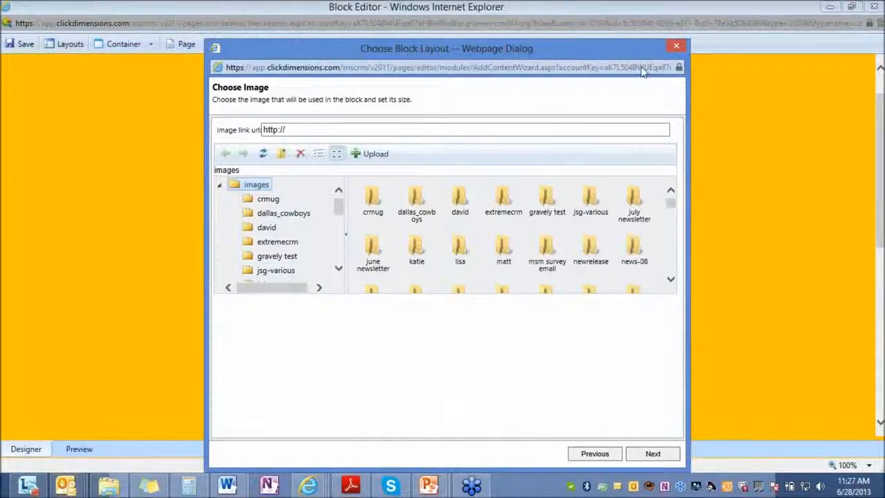
pyautogui.click(676, 46)
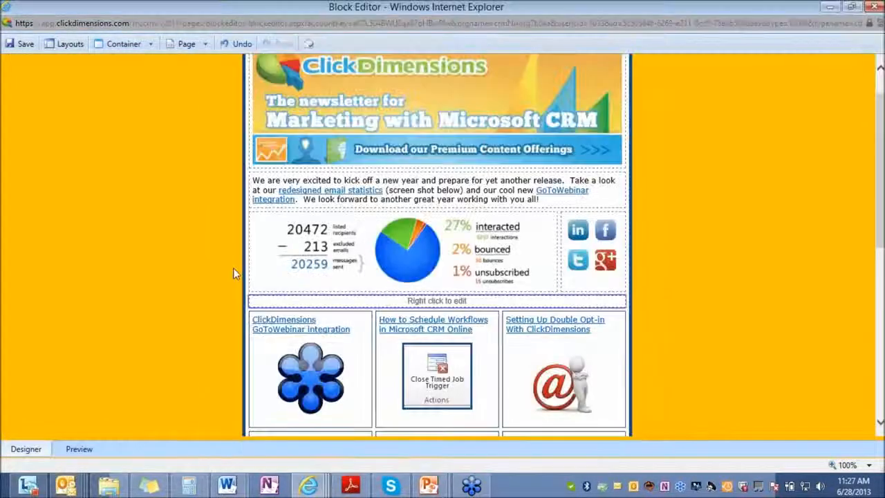
# Review the newsletter's article blocks, the container formatting options and the page's social sharing options, and close the Block Editor
pyautogui.scroll(-3, 255, 250)
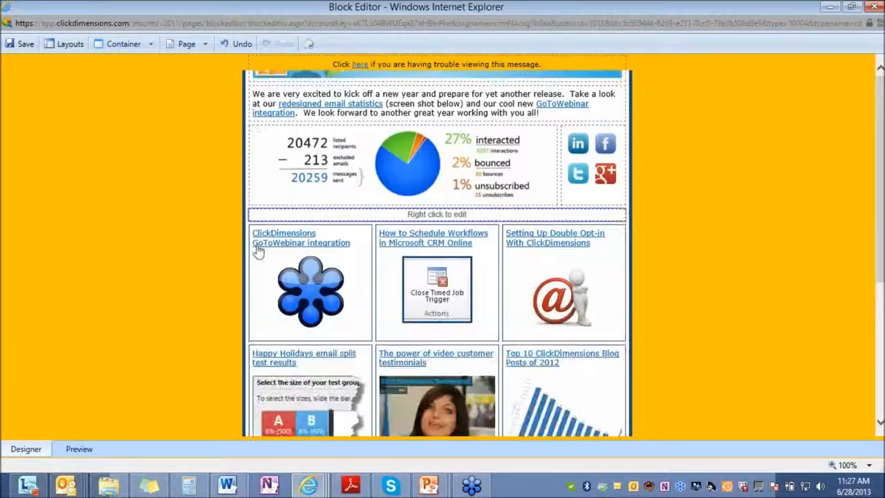
pyautogui.scroll(-1, 489, 278)
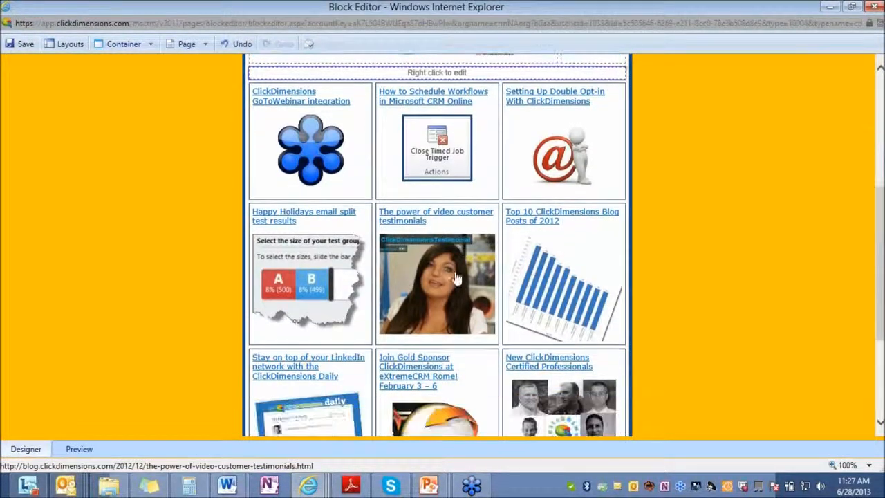
pyautogui.click(124, 43)
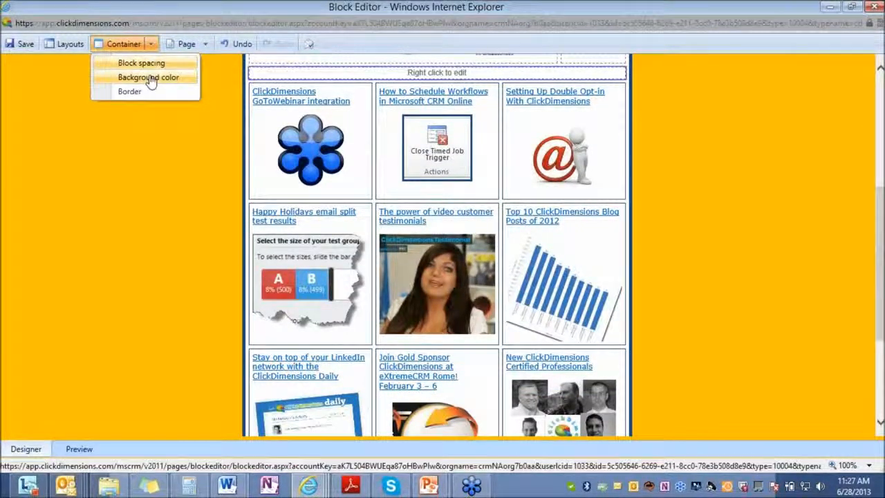
pyautogui.click(205, 45)
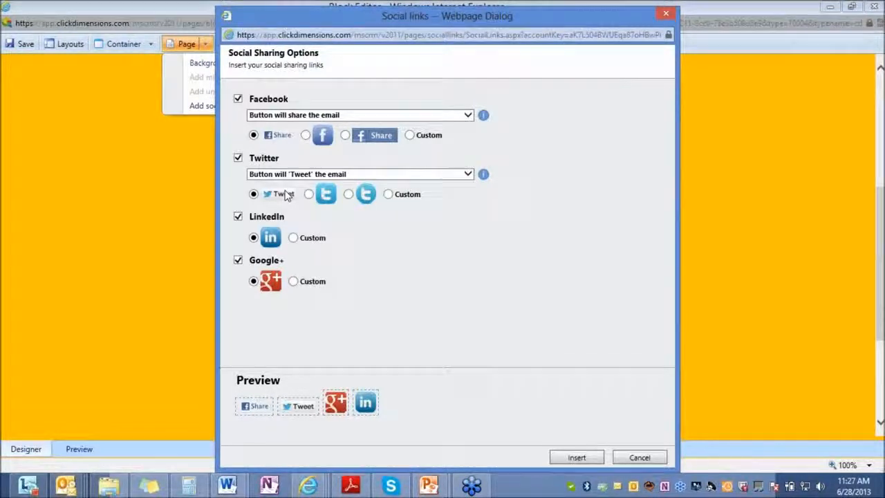
pyautogui.click(665, 14)
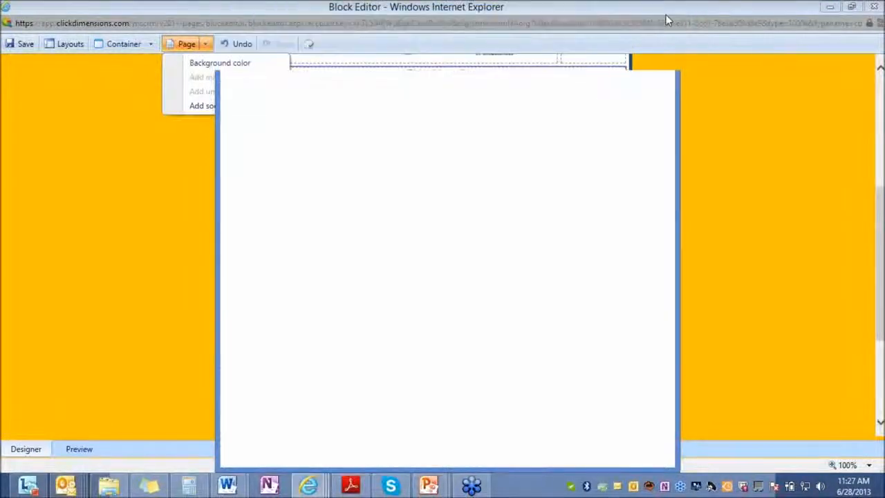
pyautogui.scroll(4, 693, 246)
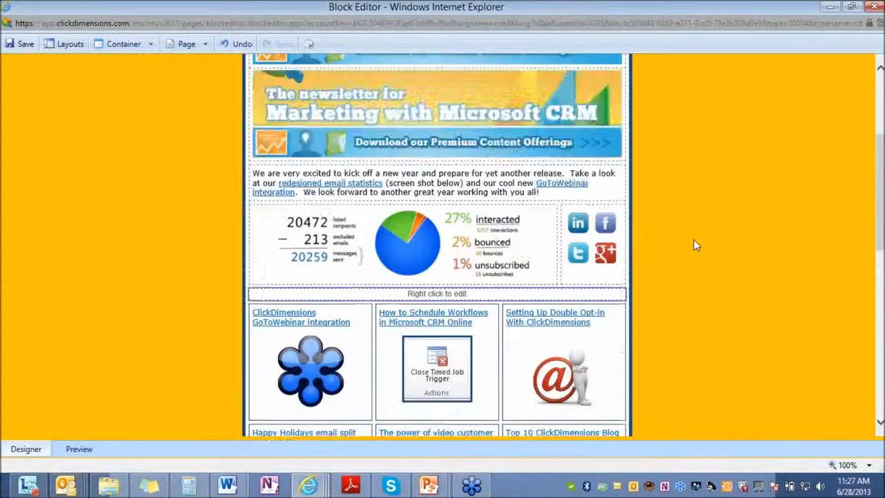
pyautogui.moveTo(873, 8)
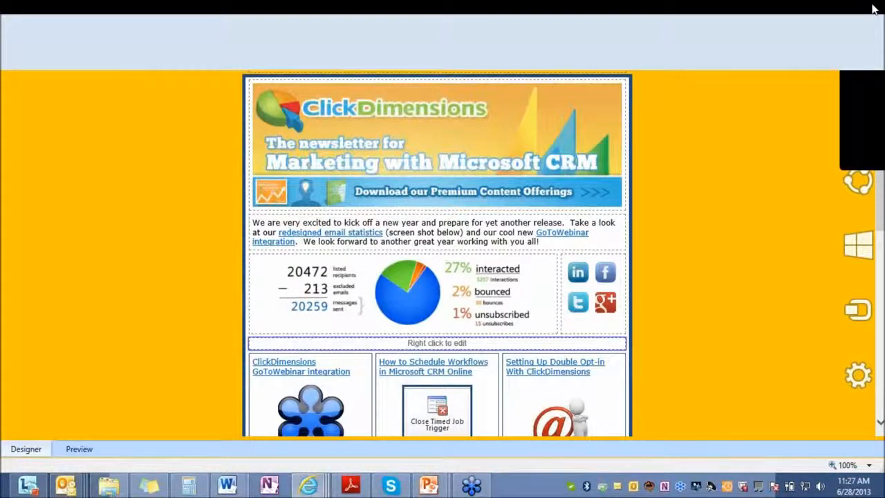
pyautogui.click(872, 8)
# Examine the Dynamics CRM Marketing Idea Workshop email in the free-style editor, including its Layout Manager and HTML source
pyautogui.moveTo(0, 8); pyautogui.dragTo(632, 25)
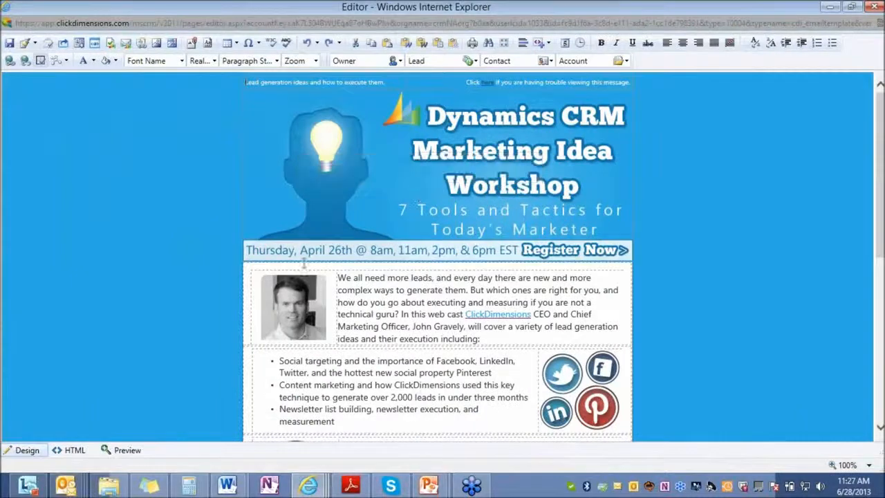
pyautogui.click(207, 45)
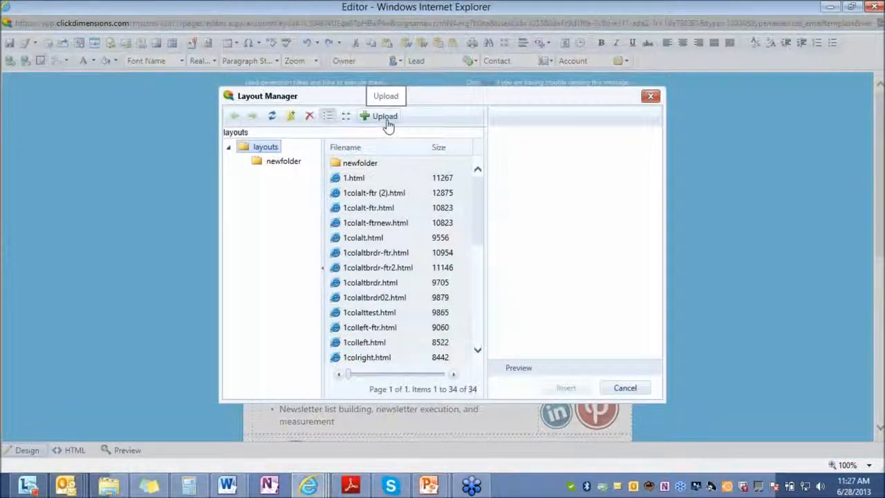
pyautogui.click(650, 98)
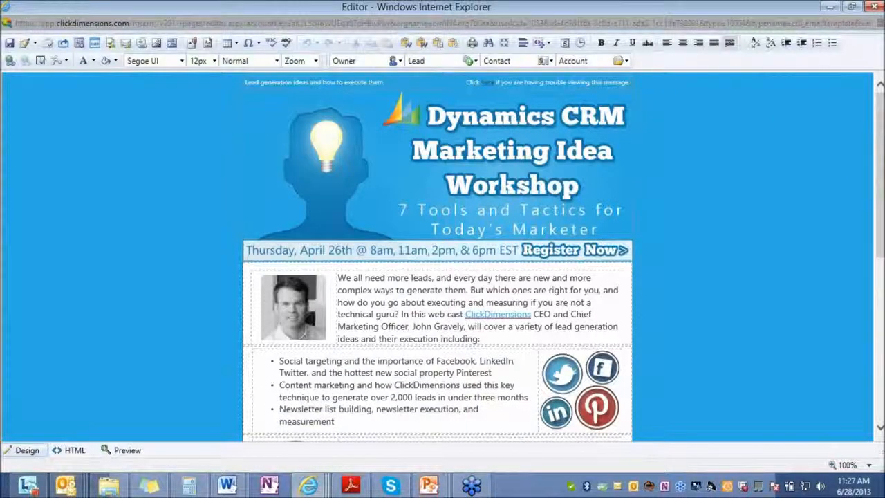
pyautogui.scroll(-3, 145, 377)
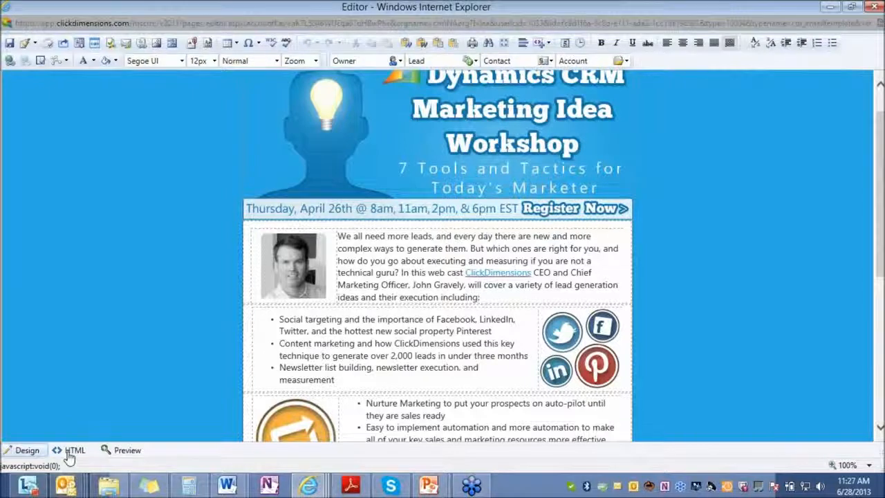
pyautogui.click(72, 450)
pyautogui.click(29, 451)
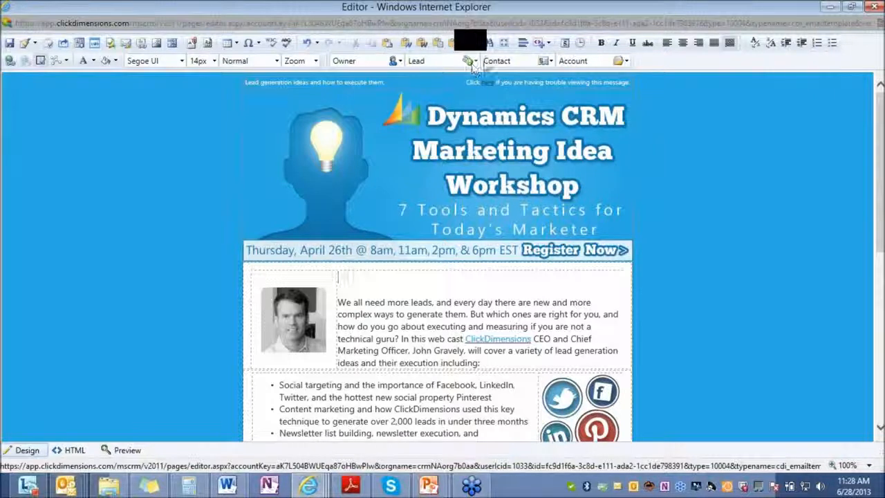
# Insert the contact's First Name merge field above the workshop email's introductory paragraph and close the editor
pyautogui.click(548, 62)
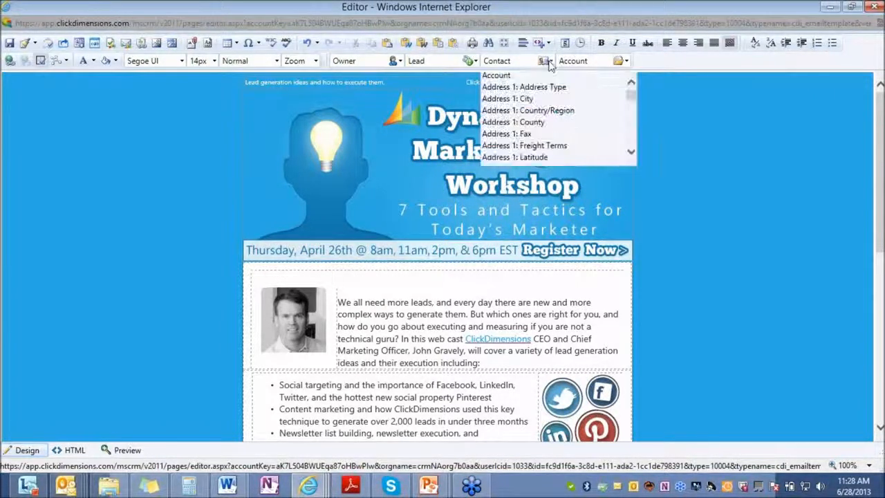
pyautogui.moveTo(629, 93); pyautogui.dragTo(633, 110)
pyautogui.scroll(1, 555, 149)
pyautogui.scroll(3, 554, 150)
pyautogui.scroll(-2, 556, 150)
pyautogui.scroll(2, 559, 150)
pyautogui.scroll(2, 559, 150)
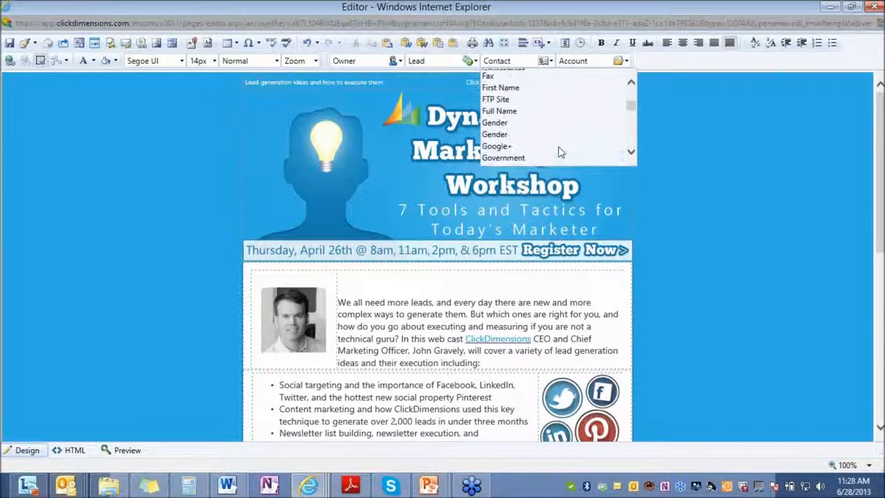
pyautogui.click(515, 90)
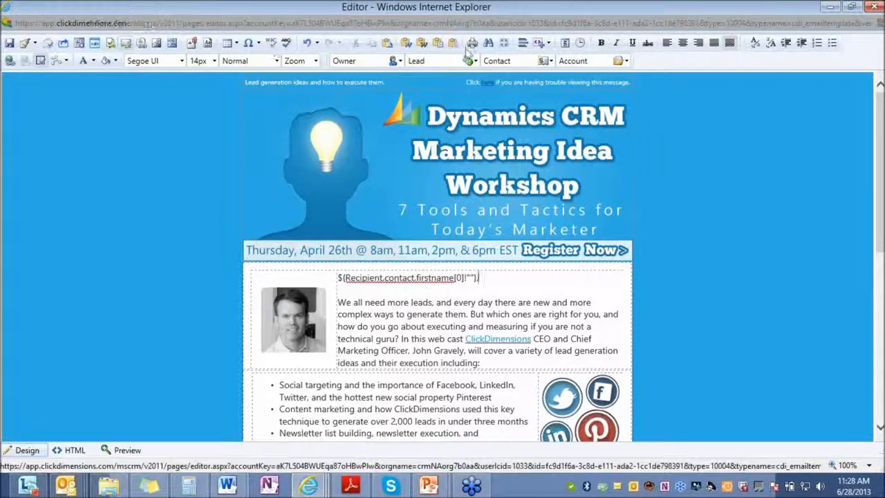
pyautogui.click(875, 8)
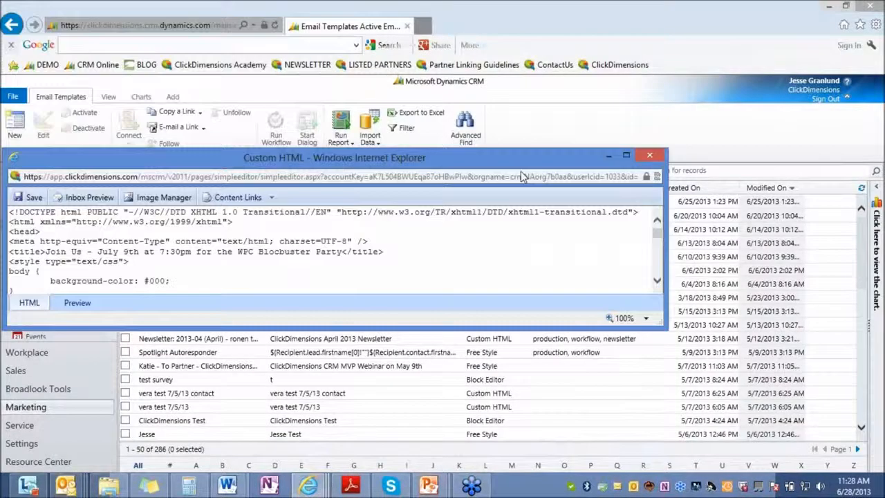
# Review the WPC Blockbuster Party email's custom HTML code and its rendered preview, and close the editor
pyautogui.click(761, 149)
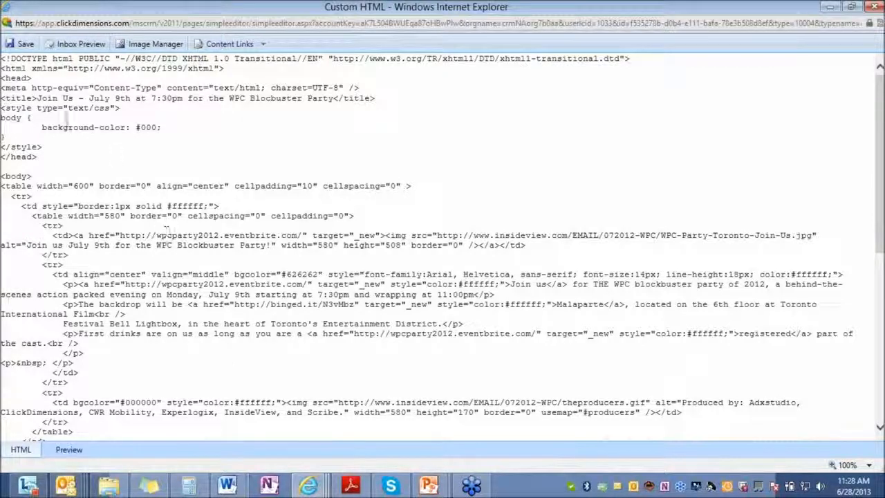
pyautogui.click(66, 450)
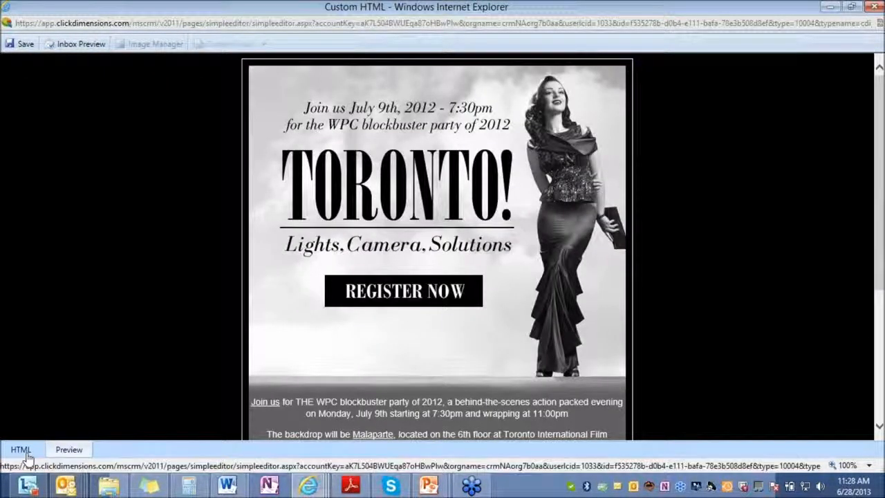
pyautogui.click(21, 449)
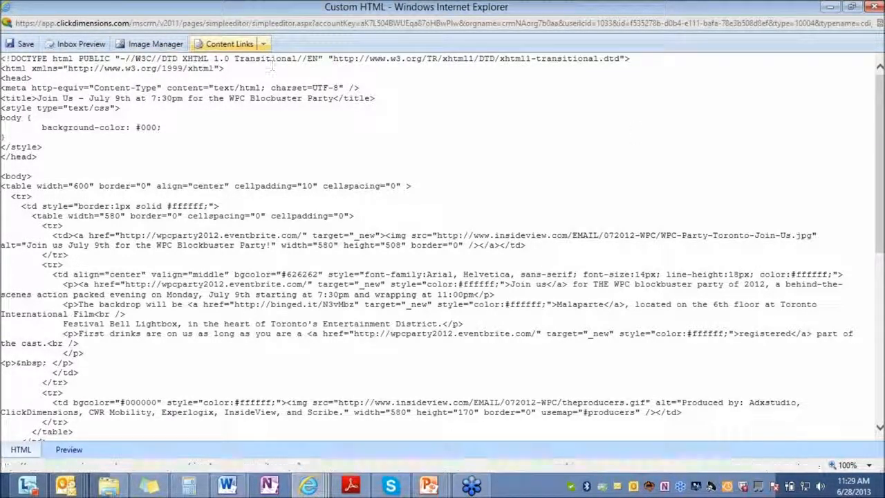
pyautogui.click(875, 6)
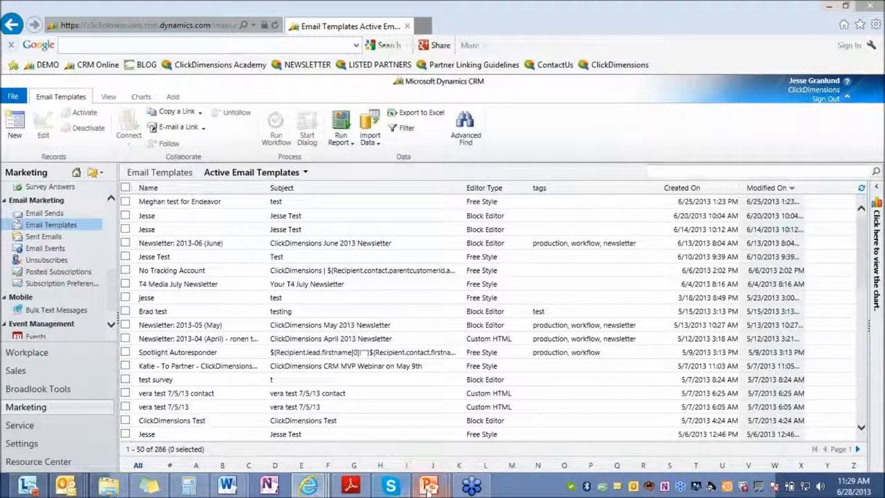
# Switch to the PowerPoint slide show, advance to the "OutlookCast – Emails from Sales" slide, and highlight the opening words of the sample email's body
pyautogui.moveTo(429, 486)
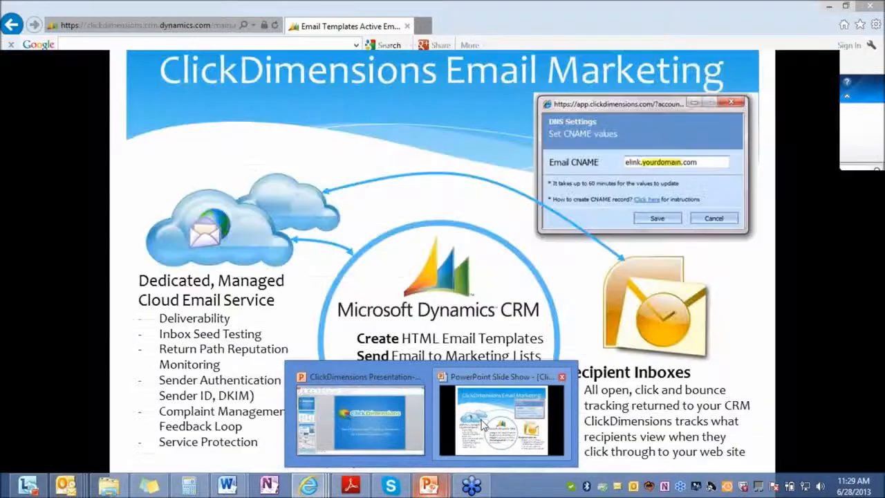
pyautogui.click(481, 421)
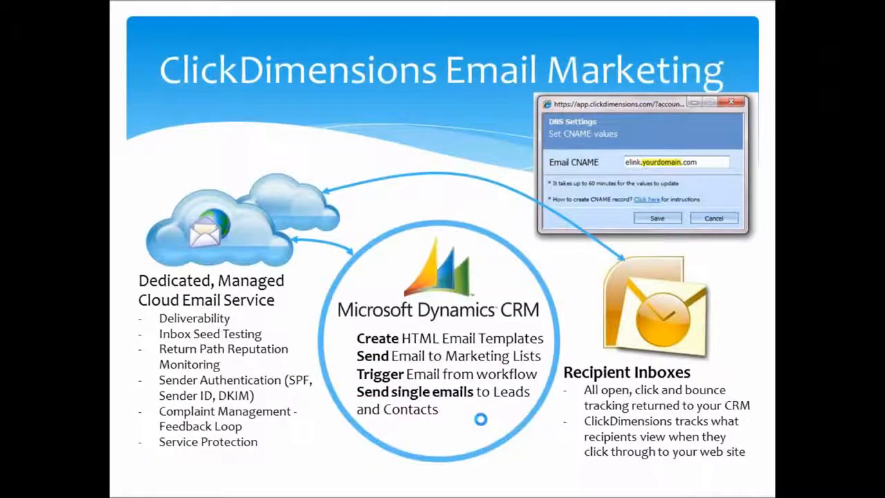
pyautogui.click(480, 419)
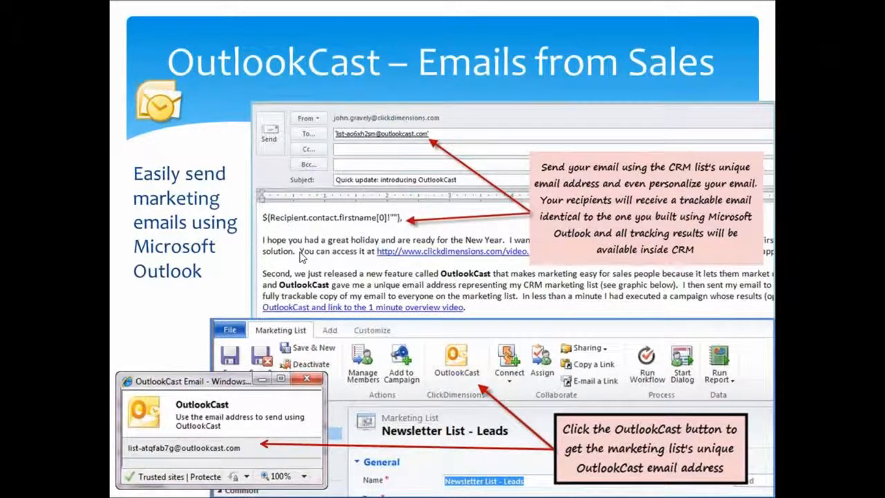
pyautogui.moveTo(262, 239); pyautogui.dragTo(334, 243)
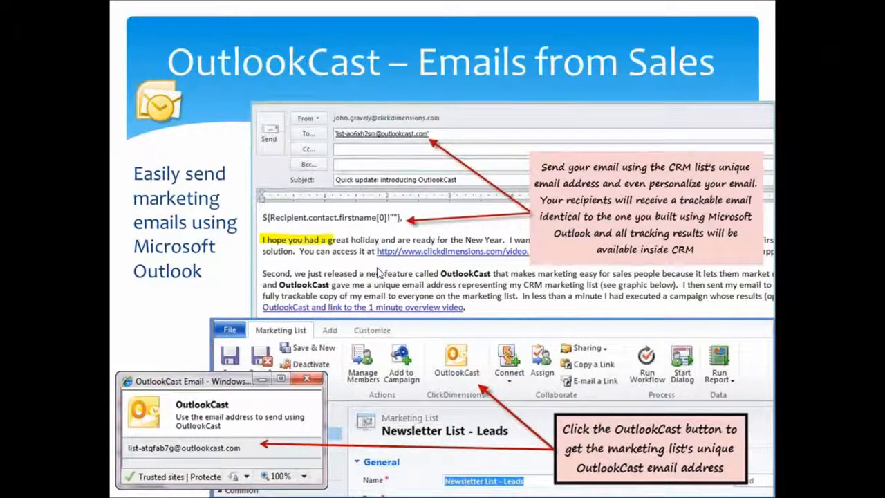
# Highlight the first-name merge field, the Marketing List label, the OutlookCast button, the list's OutlookCast address and the sample email's recipient address
pyautogui.moveTo(263, 217); pyautogui.dragTo(358, 218)
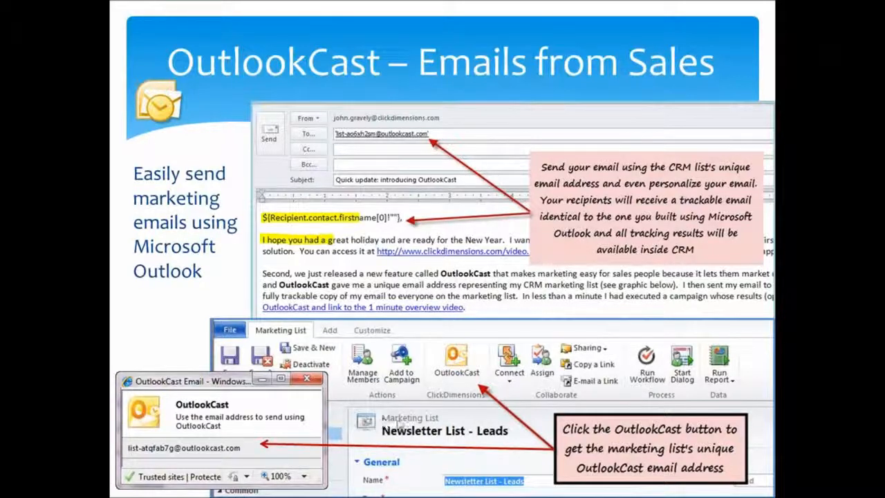
pyautogui.moveTo(378, 421); pyautogui.dragTo(440, 420)
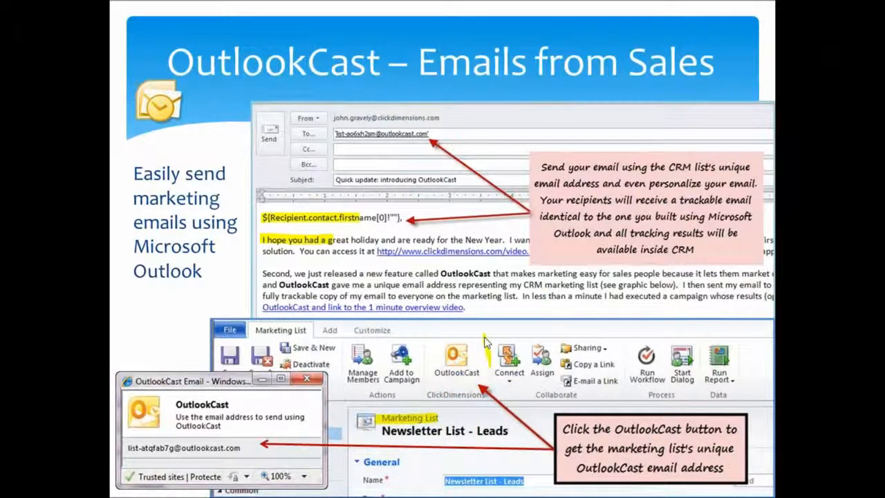
pyautogui.moveTo(486, 340); pyautogui.dragTo(485, 335)
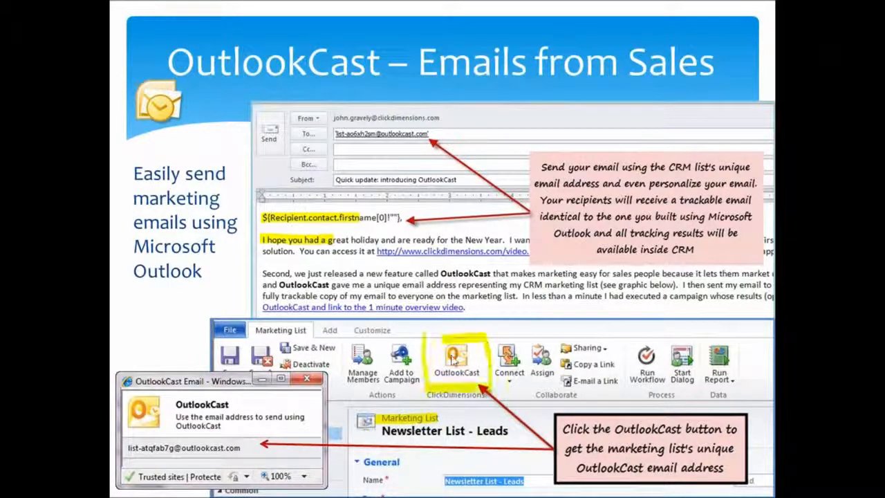
pyautogui.moveTo(127, 448); pyautogui.dragTo(239, 448)
pyautogui.moveTo(333, 138); pyautogui.dragTo(430, 136)
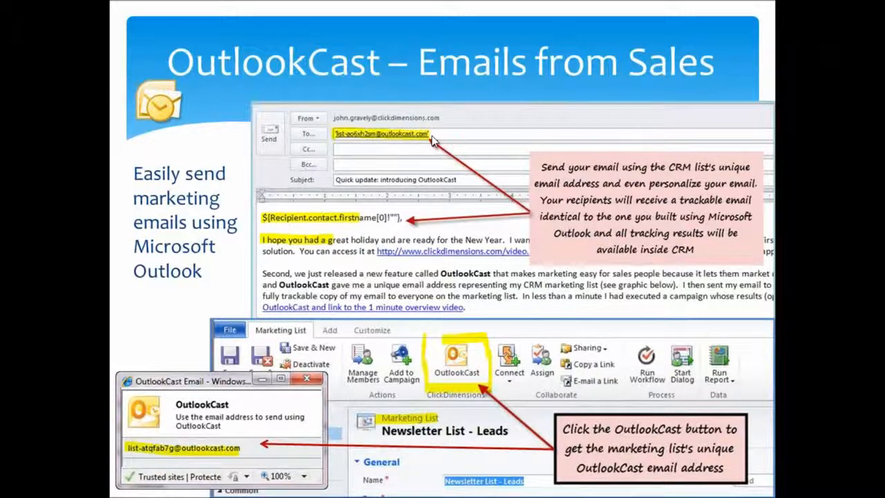
# Advance to the Inbox Preview slide and highlight iPhone, Android 2.3 and the Outlook 2003 to 2010 entries in the client list
pyautogui.press('Right')
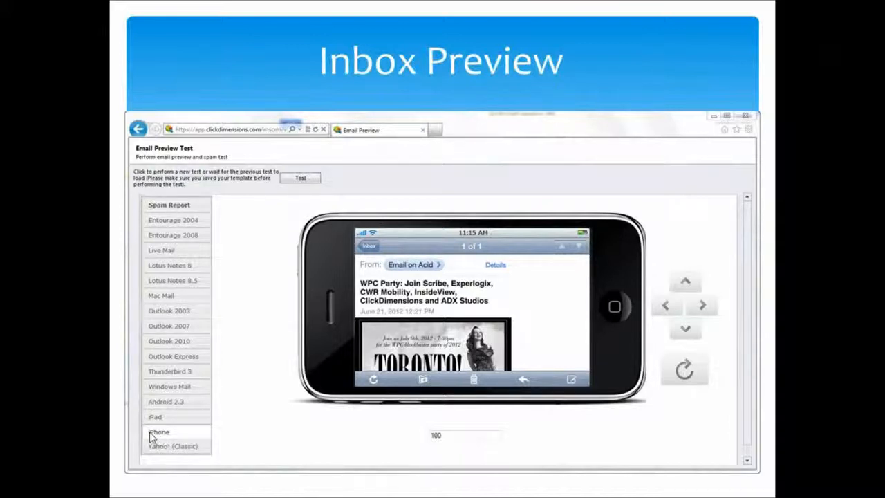
pyautogui.moveTo(145, 433); pyautogui.dragTo(177, 434)
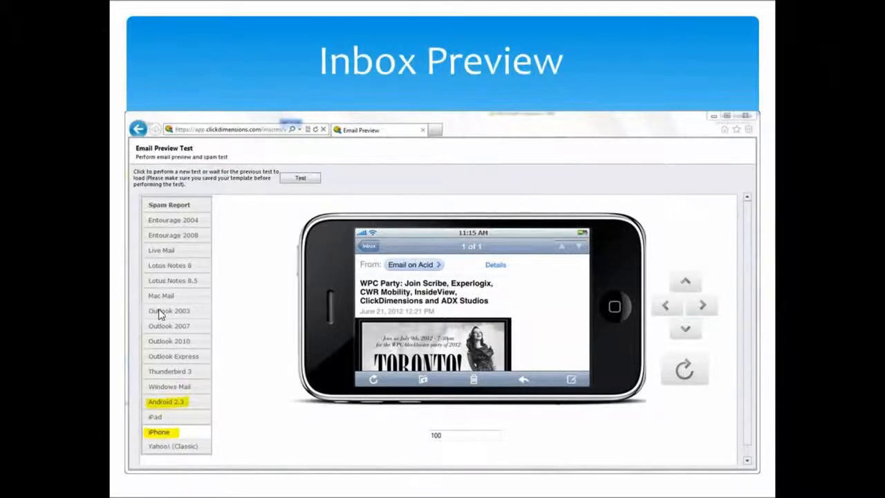
pyautogui.moveTo(164, 342); pyautogui.dragTo(165, 304)
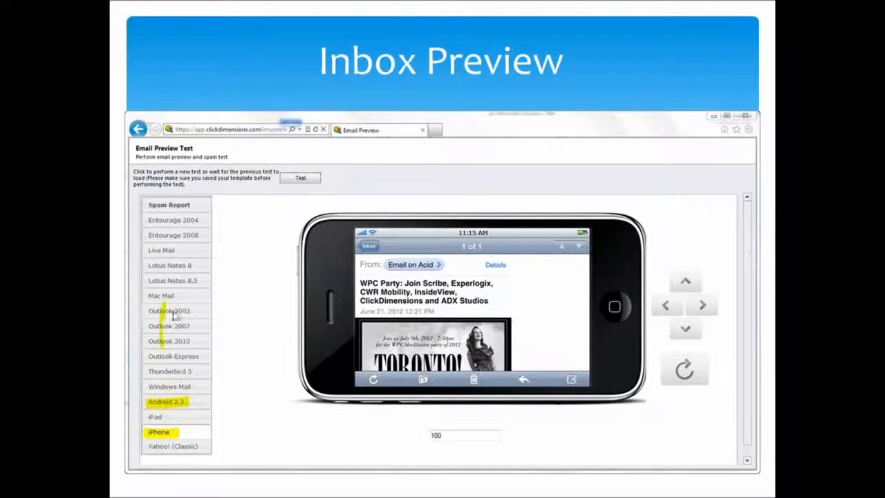
# Switch from the slide show to the Dynamics CRM browser window showing the Email Templates list
pyautogui.rightClick(324, 419)
pyautogui.moveTo(390, 349)
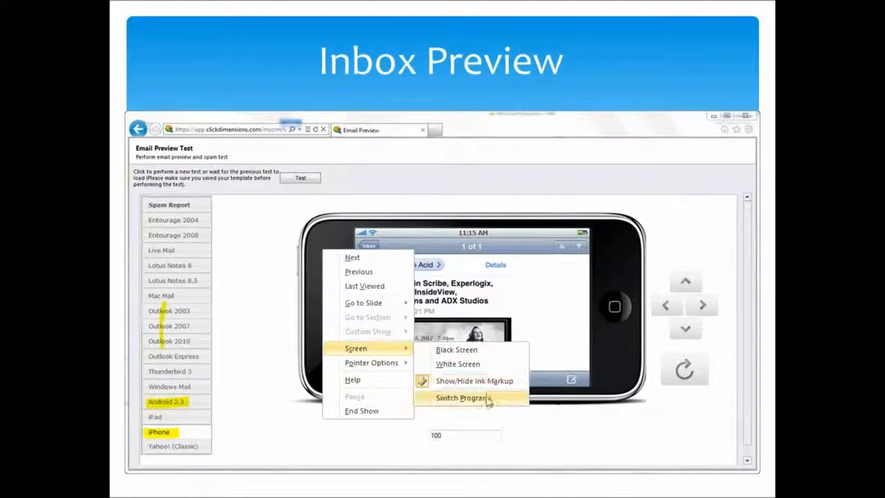
pyautogui.click(462, 398)
pyautogui.moveTo(308, 484)
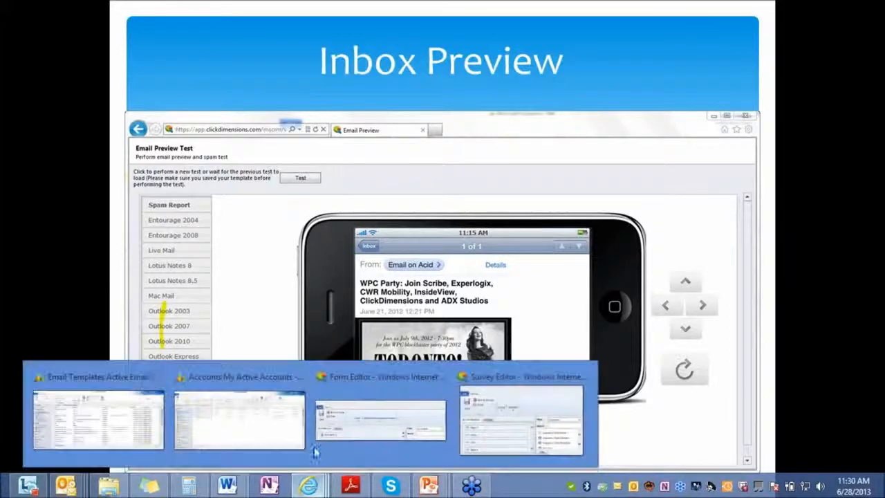
pyautogui.click(132, 397)
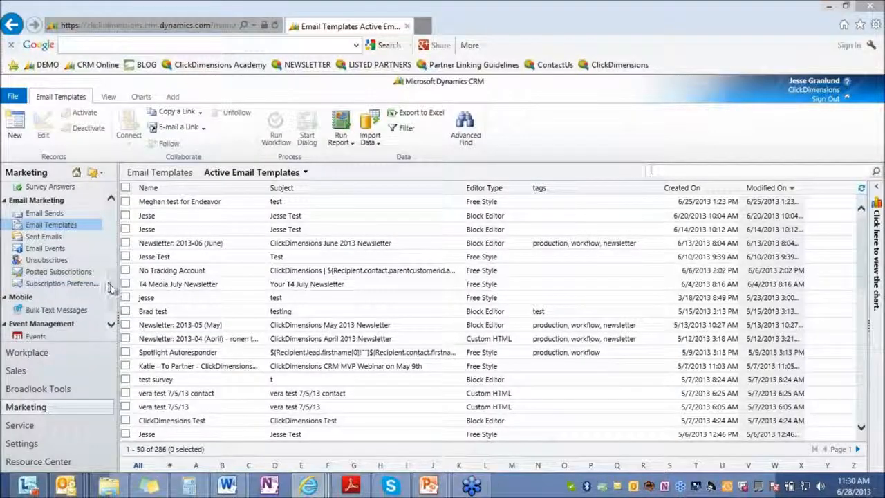
# View the Bulk Text Messages list and the Settings area, and return to the Marketing area
pyautogui.click(69, 314)
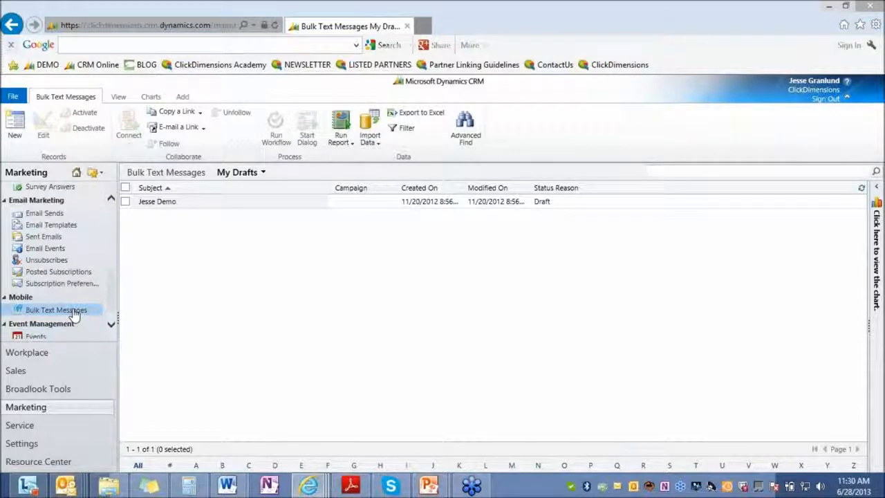
pyautogui.click(47, 446)
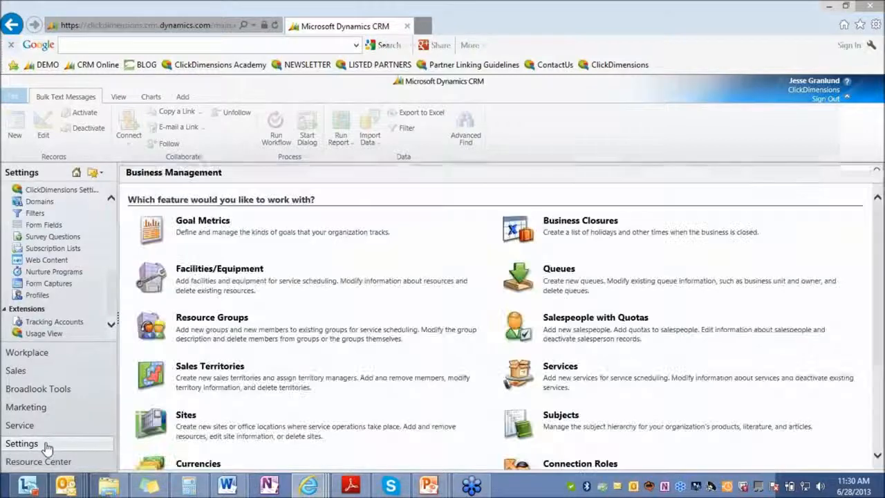
pyautogui.click(58, 409)
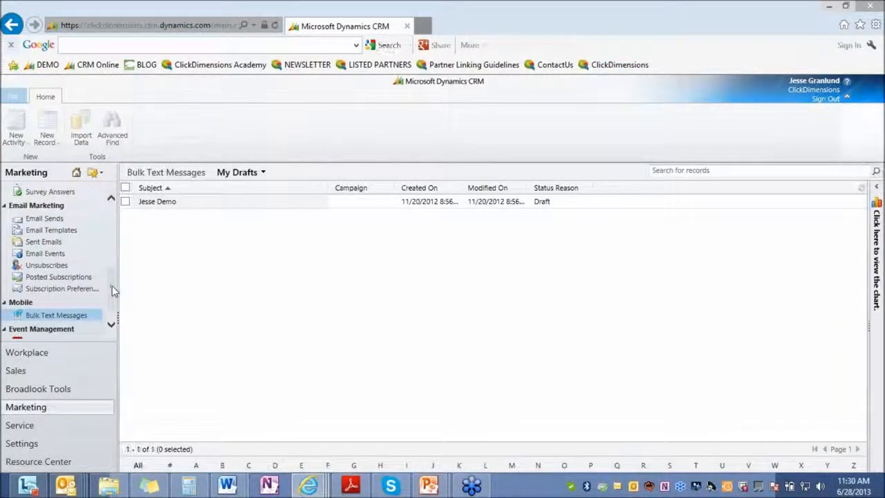
# Open the ClickDimensions November 2012 Newsletter record from the Email Sends list and maximize its window
pyautogui.click(48, 219)
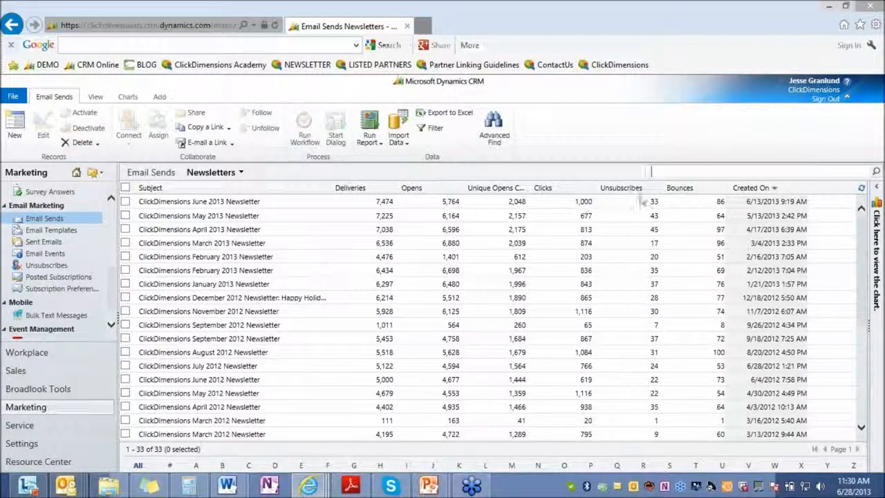
pyautogui.click(216, 312)
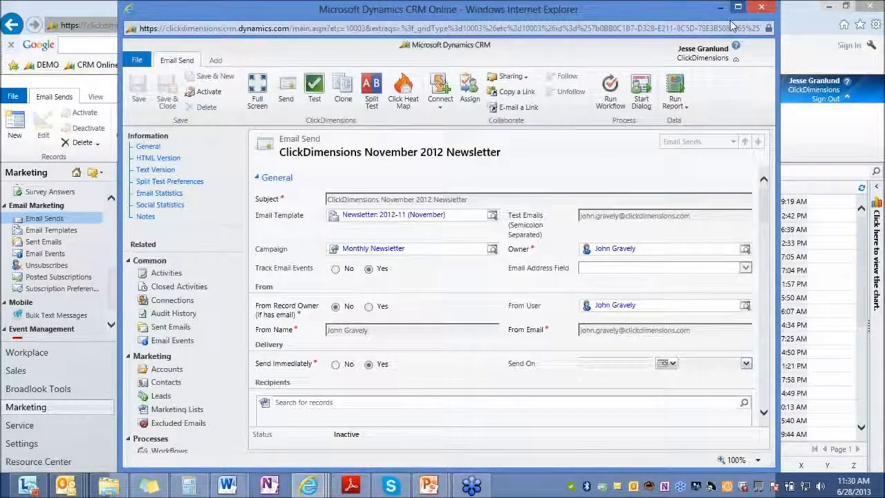
pyautogui.click(738, 7)
# Review the November 2012 newsletter's Email Statistics and its Social Statistics, including the list of individual shares
pyautogui.click(33, 190)
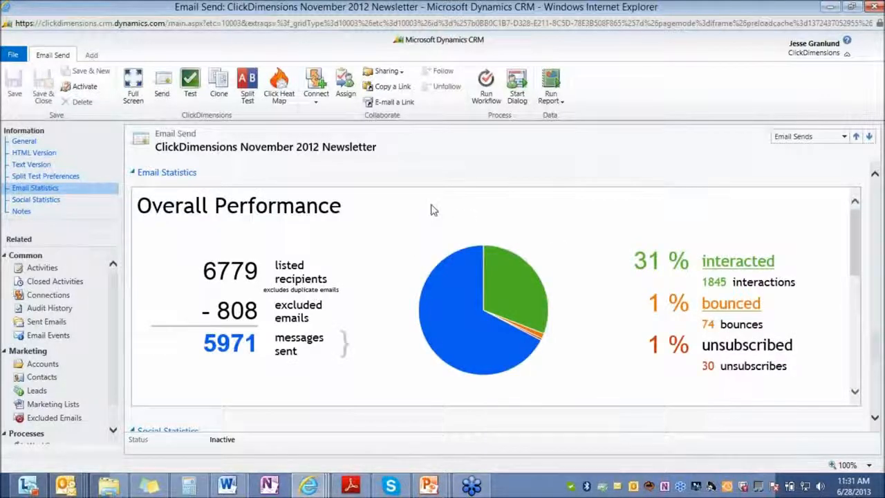
pyautogui.scroll(-3, 380, 311)
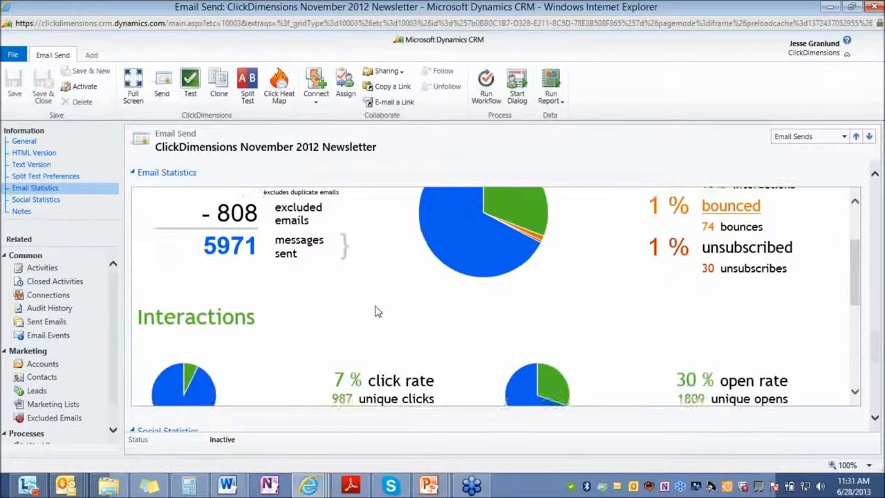
pyautogui.scroll(-4, 376, 311)
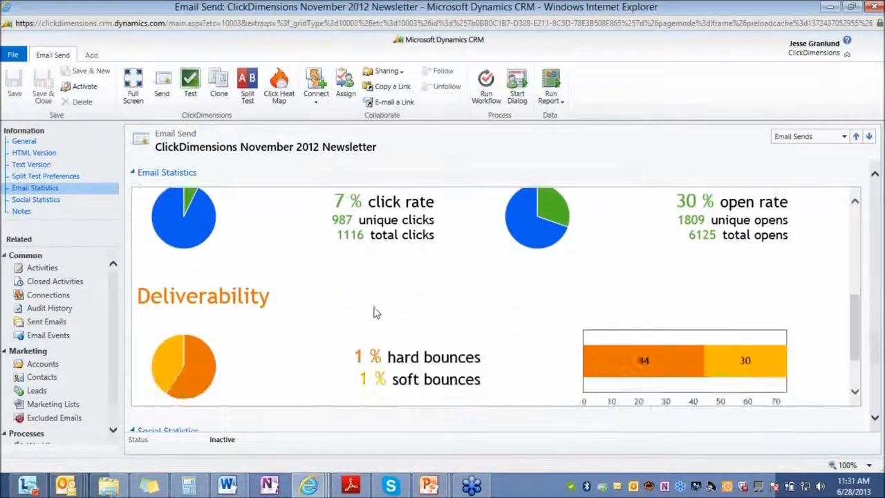
pyautogui.click(54, 200)
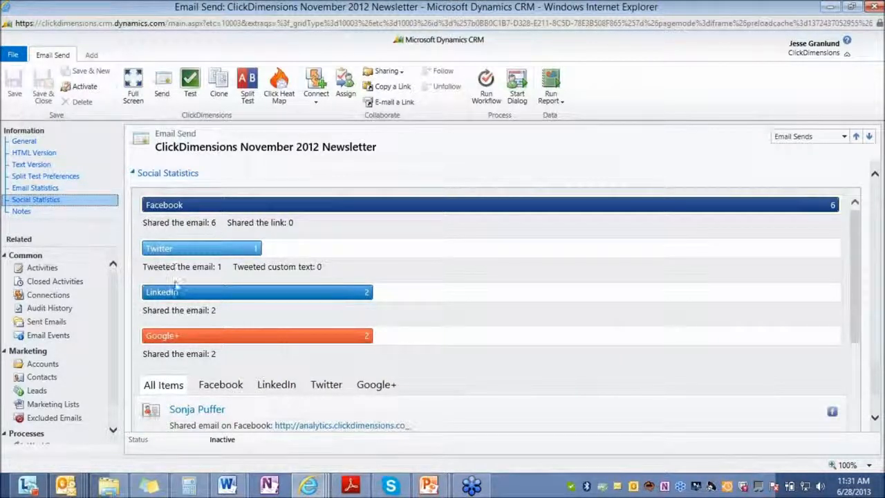
pyautogui.scroll(-2, 342, 326)
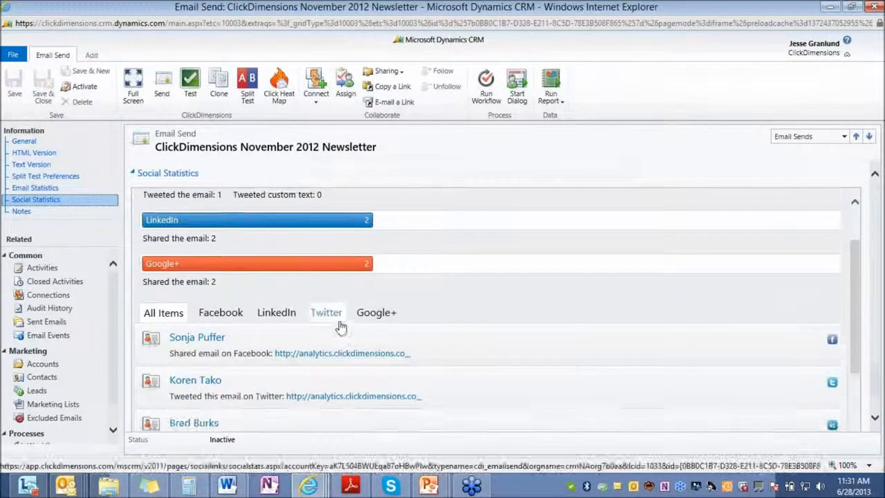
pyautogui.scroll(-3, 340, 326)
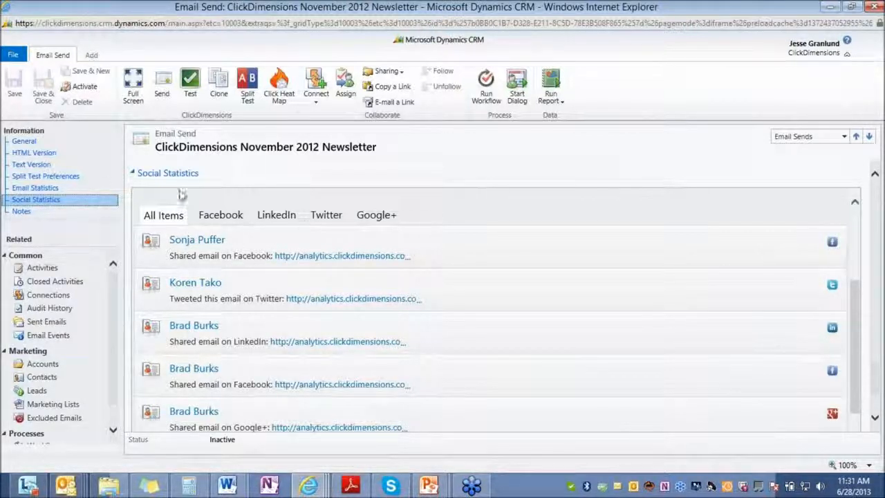
# Return to the email send's General section, examine its Click Heat Map report, and close the report
pyautogui.click(27, 142)
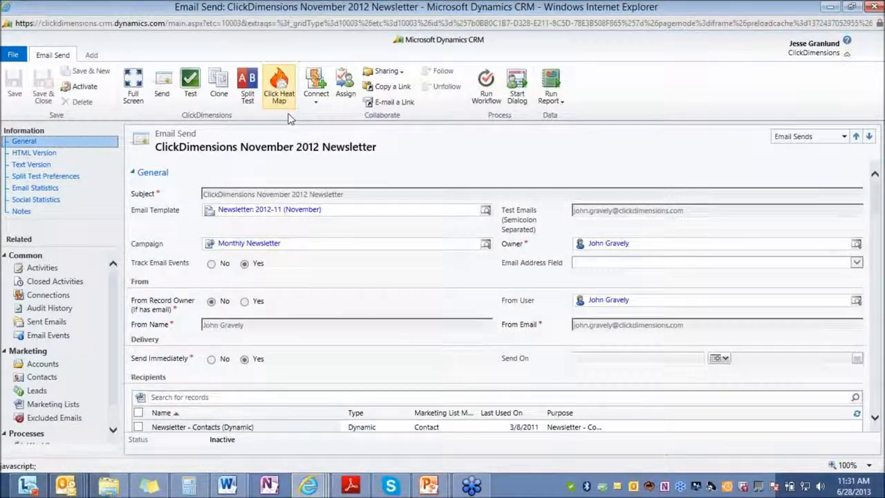
pyautogui.click(288, 111)
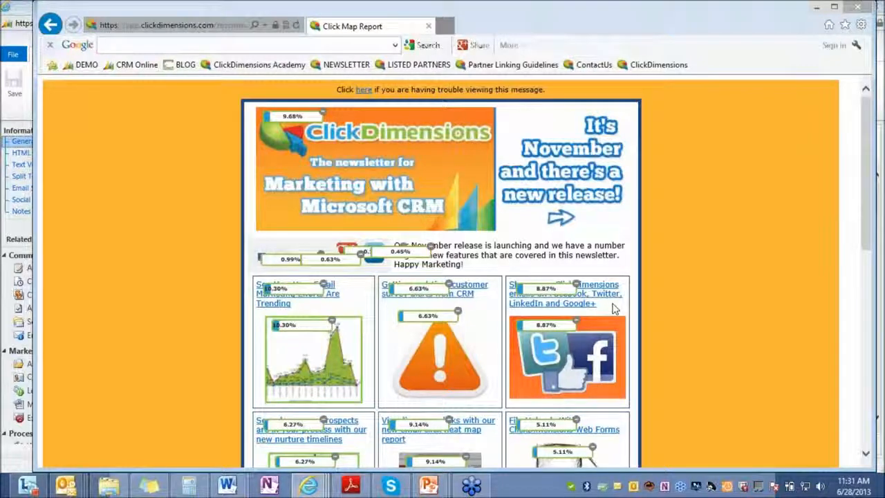
pyautogui.scroll(-3, 612, 309)
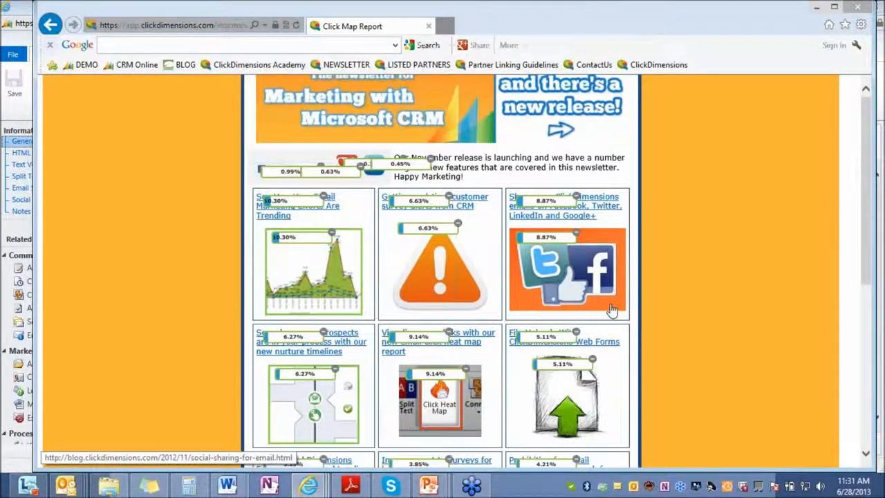
pyautogui.scroll(-1, 612, 309)
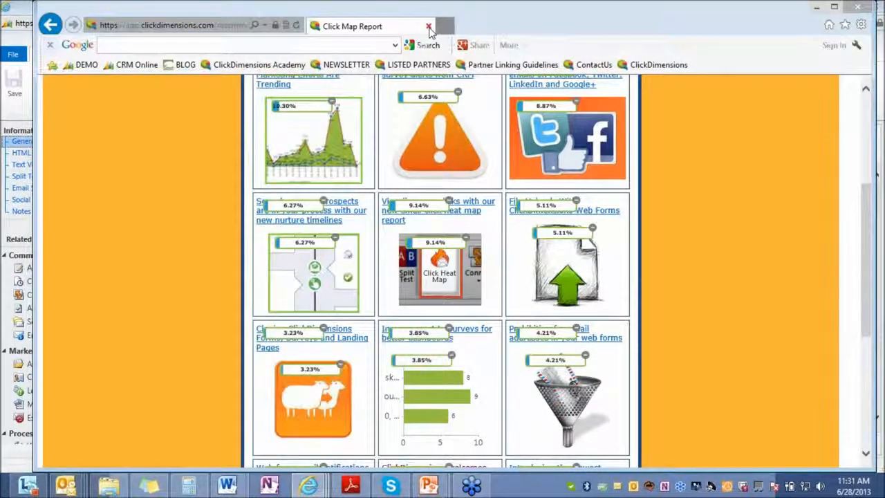
pyautogui.click(429, 28)
# Run the ClickDimensions Email Clicks report for the newsletter and view the recipients who clicked the clickdimensions-certification blog link
pyautogui.click(553, 94)
pyautogui.click(560, 136)
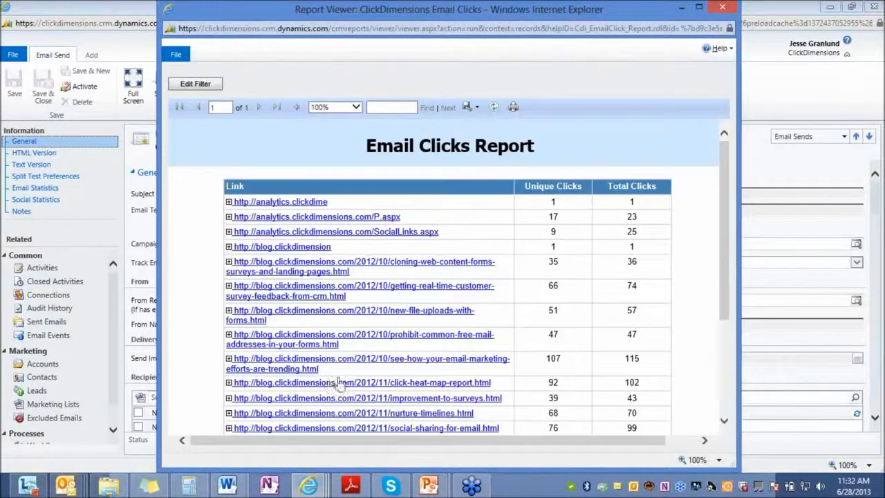
pyautogui.scroll(-3, 553, 216)
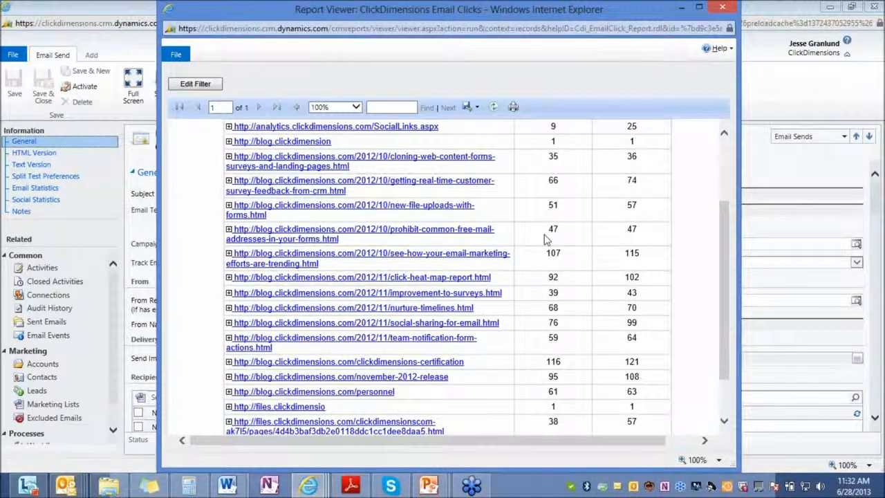
pyautogui.scroll(-1, 498, 290)
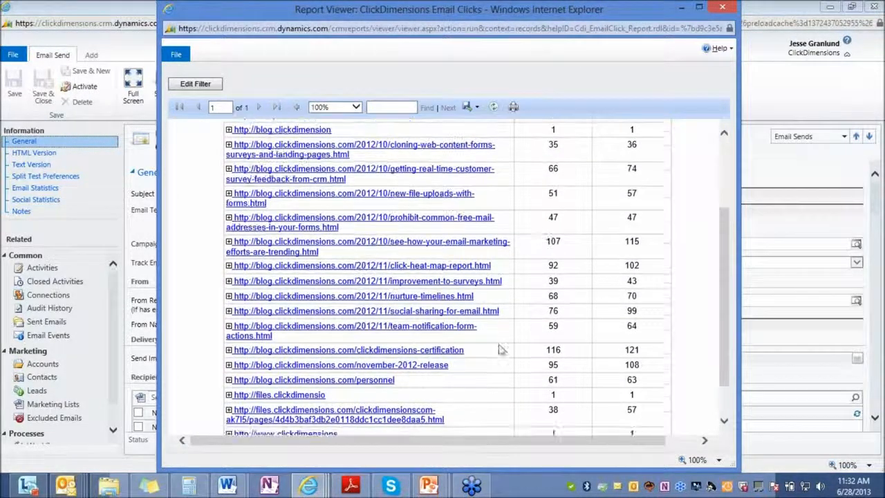
pyautogui.click(438, 355)
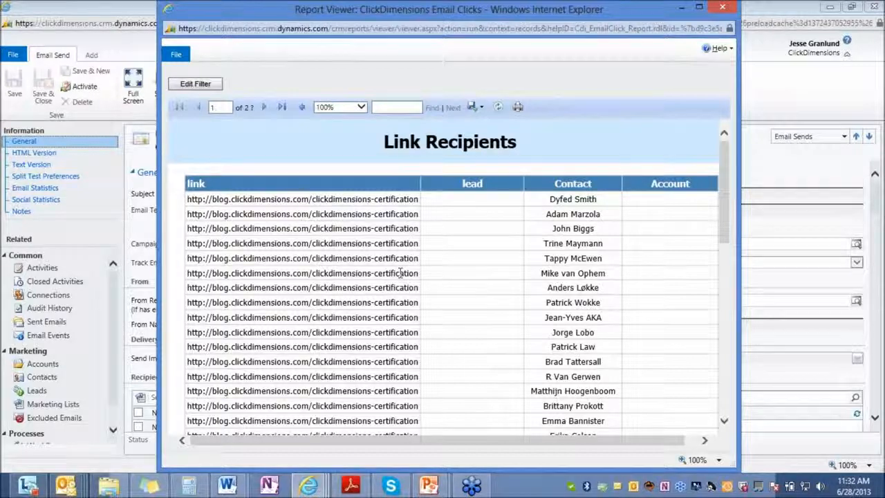
pyautogui.scroll(-1, 401, 277)
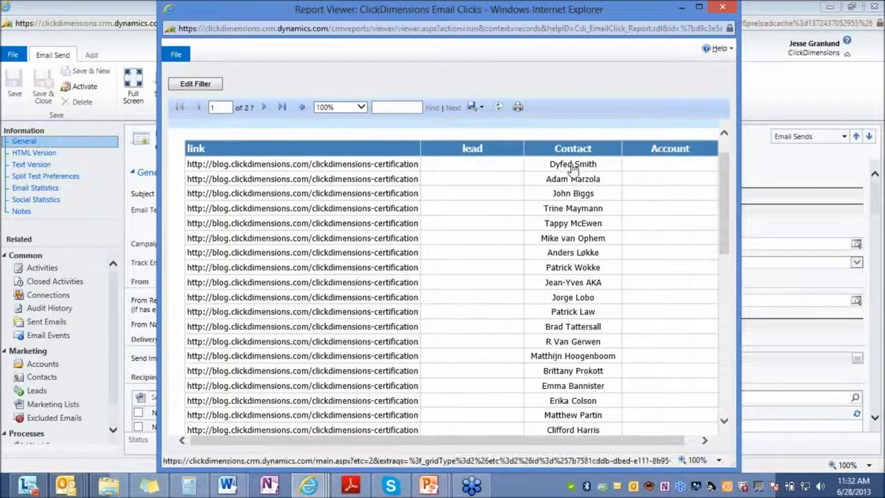
# Open the first contact among the link recipients, review that contact's Sent Emails, and close the contact and the report
pyautogui.click(652, 216)
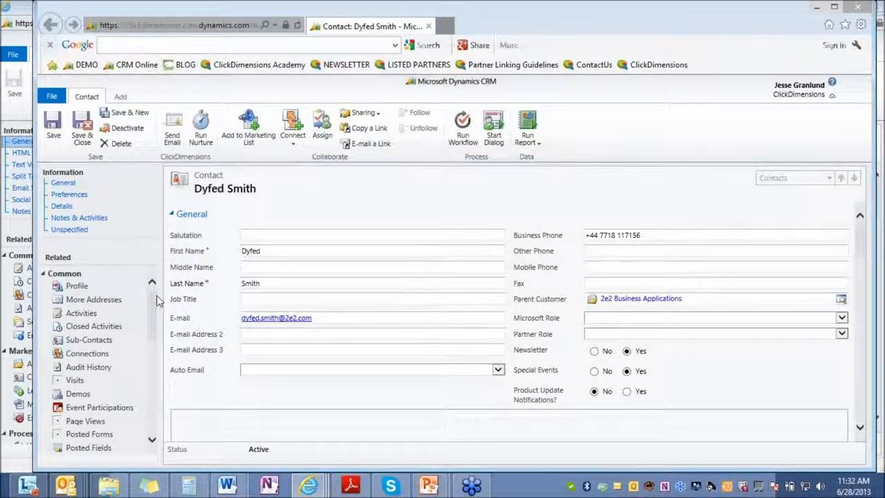
pyautogui.moveTo(154, 302); pyautogui.dragTo(147, 386)
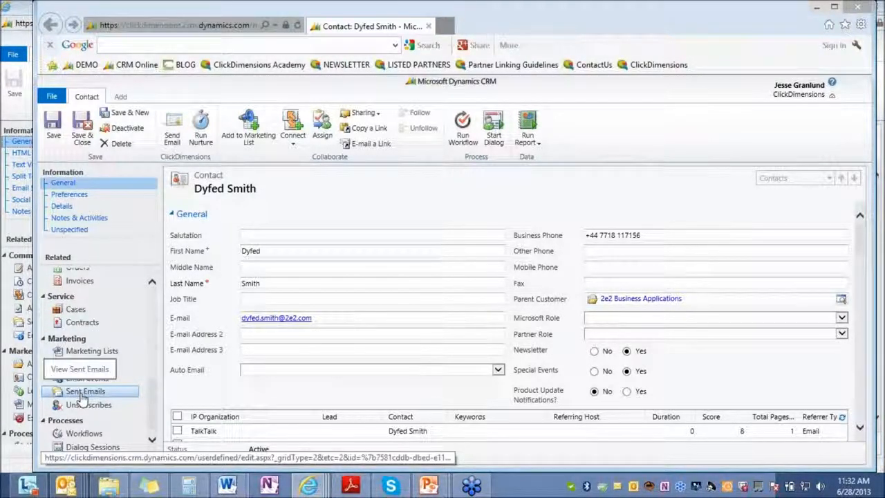
pyautogui.click(81, 393)
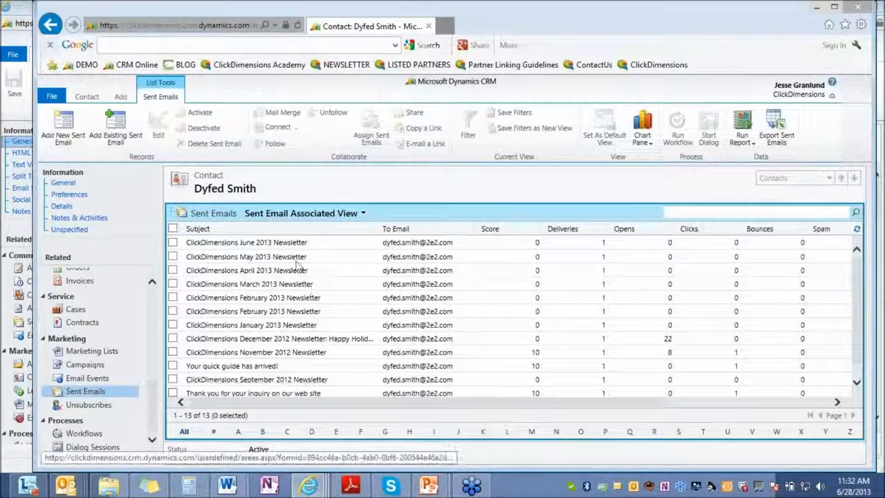
pyautogui.moveTo(280, 403); pyautogui.dragTo(359, 399)
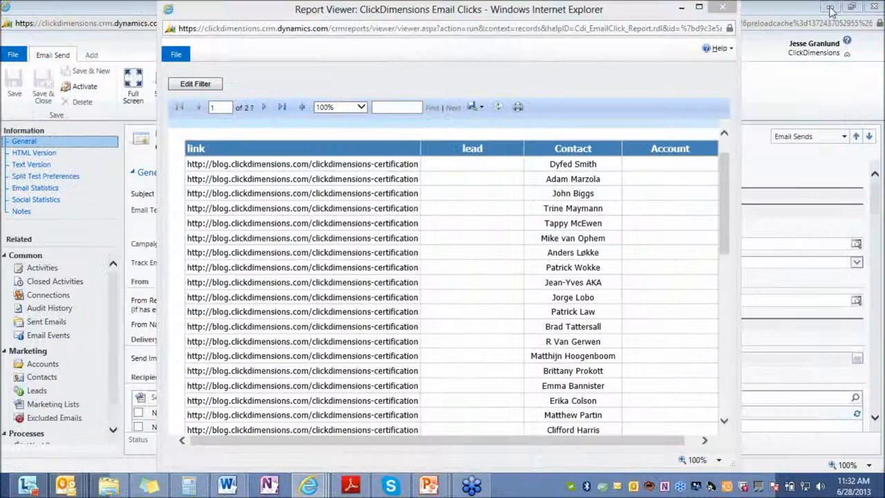
pyautogui.click(723, 7)
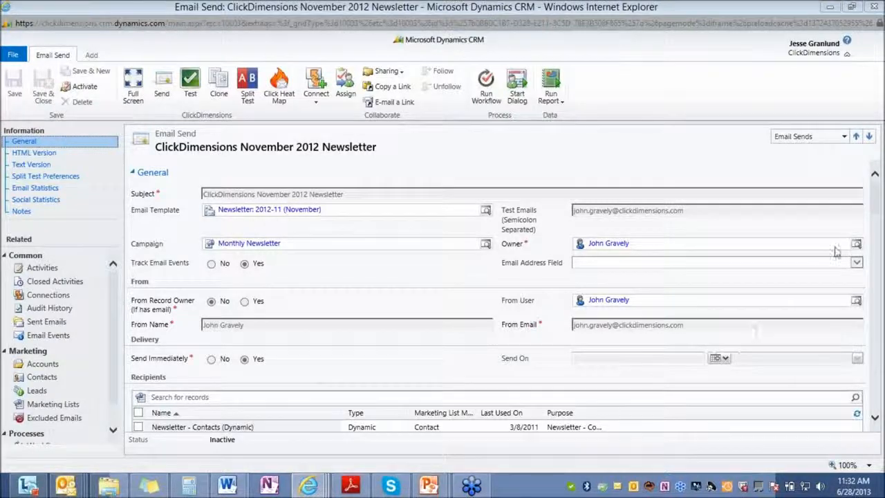
# Look over the November 2012 newsletter's sender, delivery and recipient marketing list details
pyautogui.scroll(-1, 877, 212)
pyautogui.scroll(-2, 877, 213)
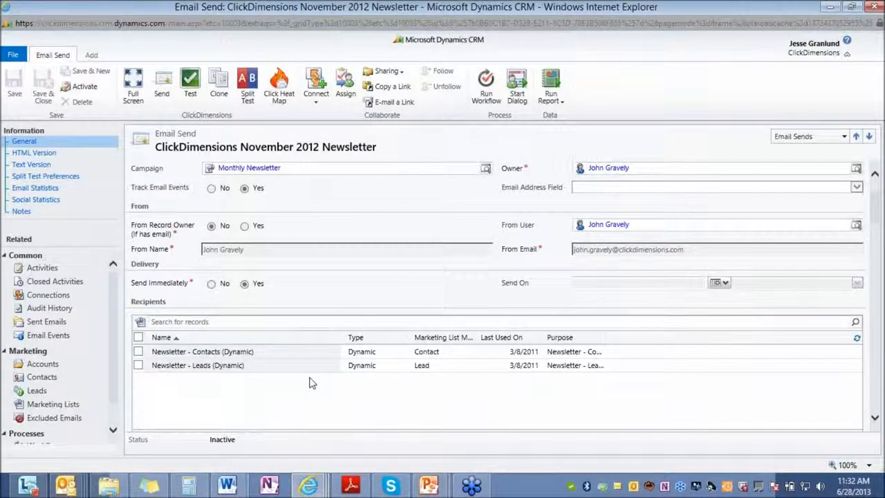
pyautogui.scroll(3, 311, 382)
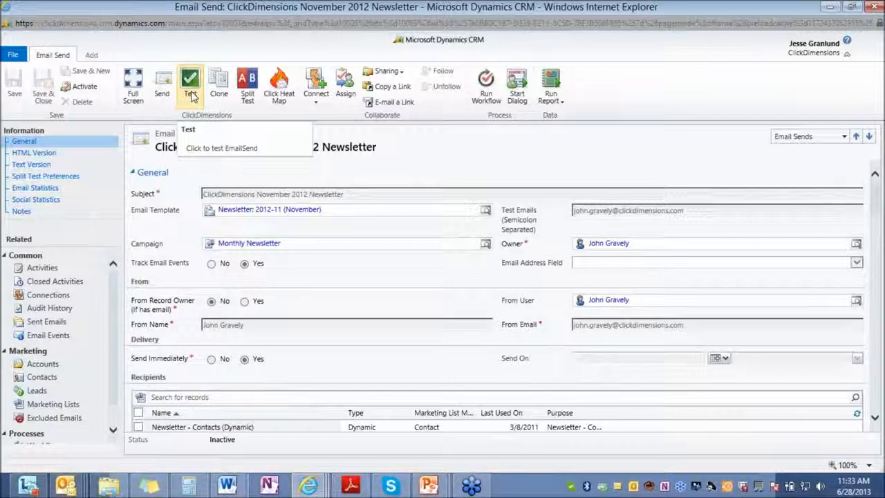
# Start a split test for the newsletter email send and set strategy B's subject to "Happy Holidays!"
pyautogui.click(248, 98)
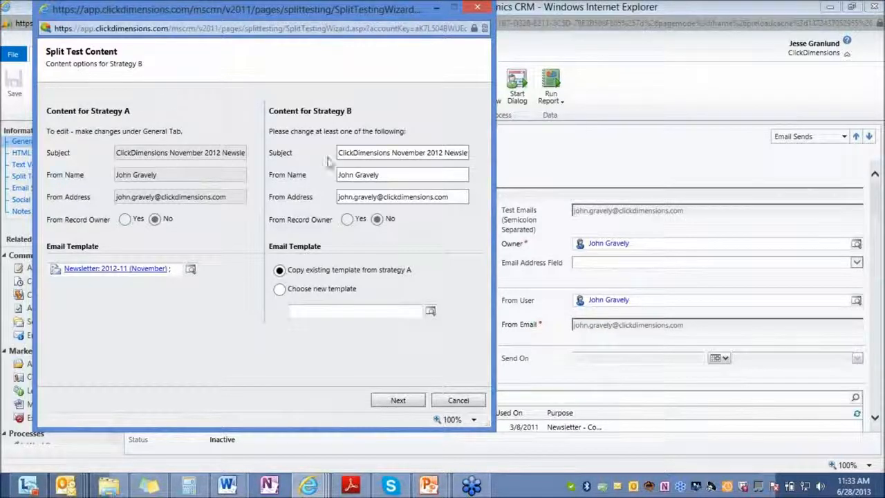
pyautogui.moveTo(338, 152); pyautogui.dragTo(536, 162)
pyautogui.write('H')
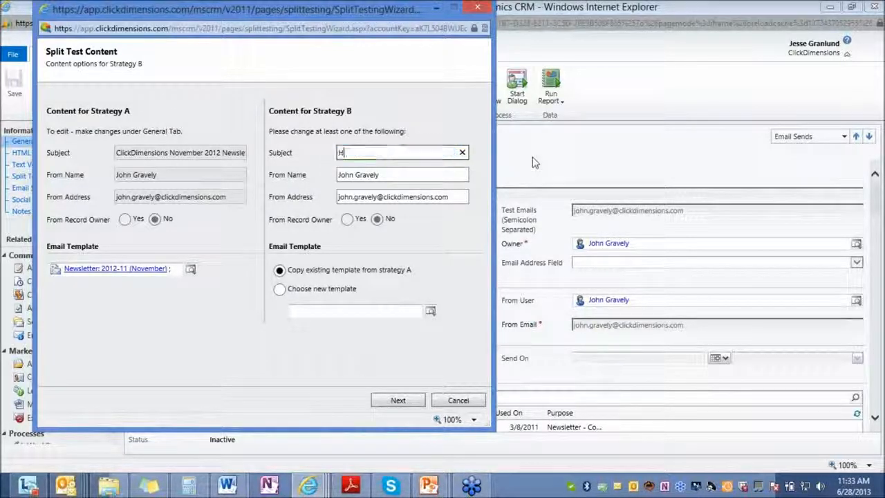
pyautogui.write('appy Holidays!')
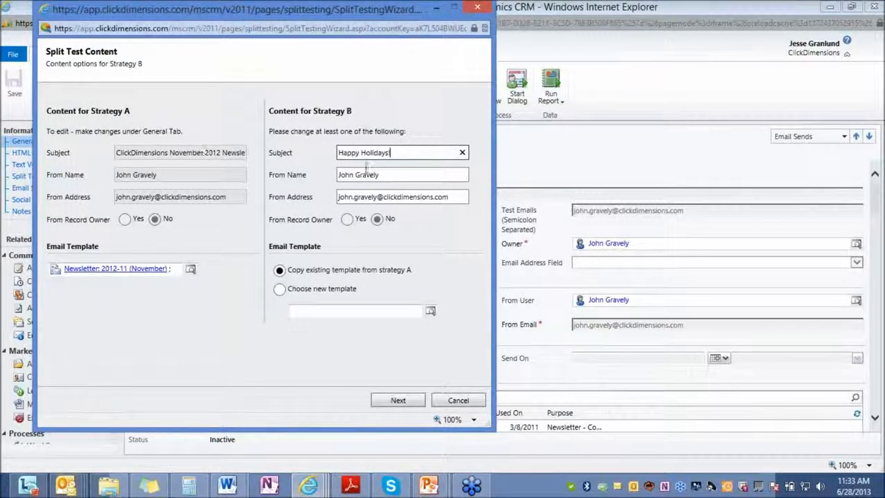
pyautogui.moveTo(392, 175); pyautogui.dragTo(339, 175)
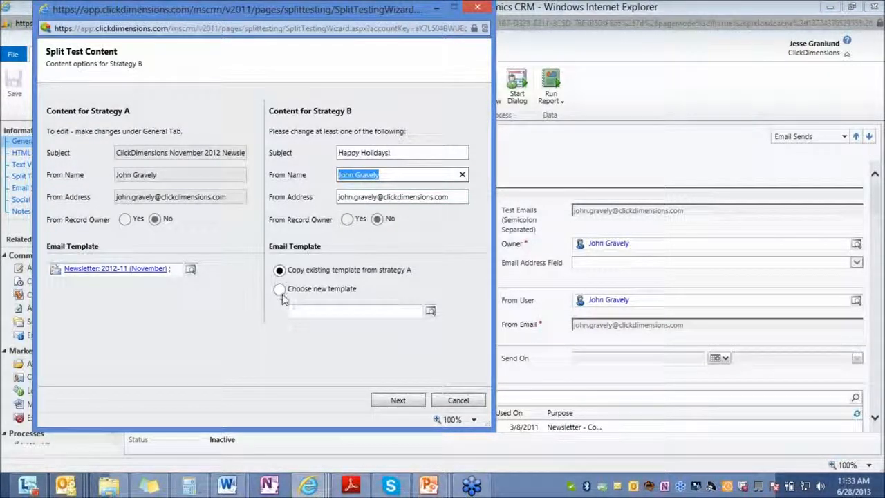
# Continue with the template copied from strategy A and look over the strategy B version in the template designer
pyautogui.click(409, 400)
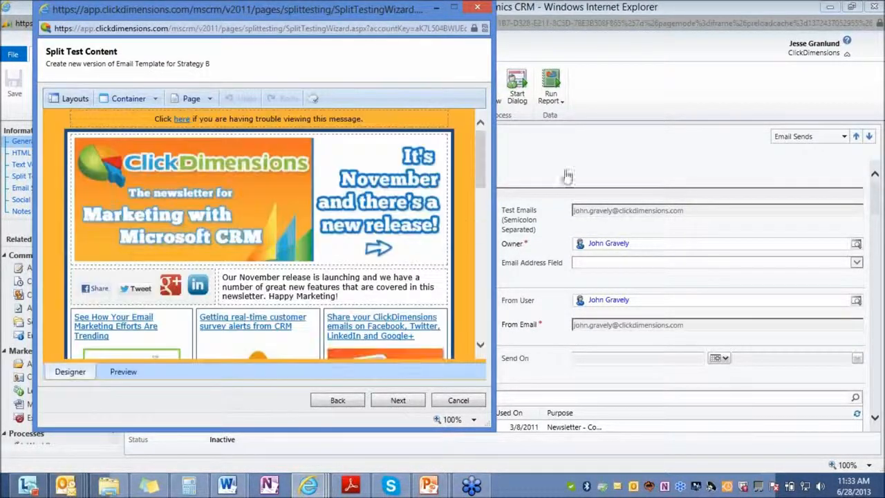
pyautogui.moveTo(482, 156)
pyautogui.mouseDown()
pyautogui.moveTo(480, 170)
pyautogui.moveTo(476, 143)
pyautogui.mouseUp()
pyautogui.scroll(-3, 299, 326)
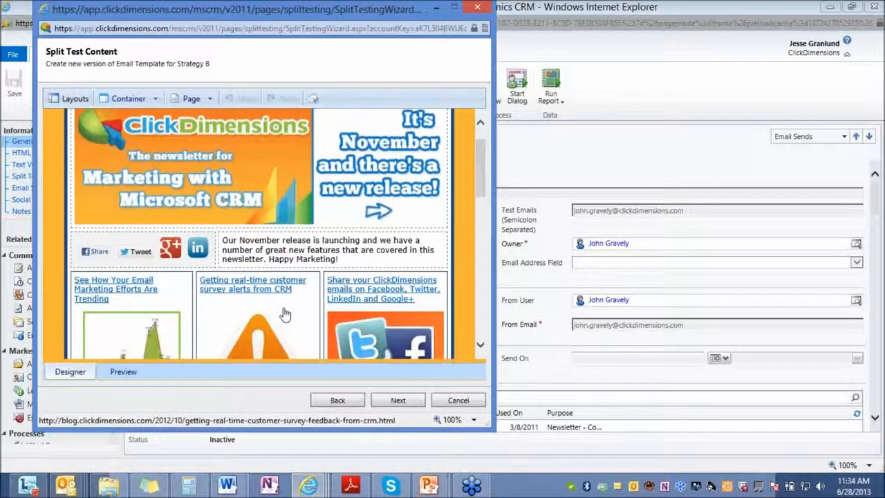
# Size the split test groups at 11% each for A and B, and close the wizard without saving
pyautogui.click(399, 401)
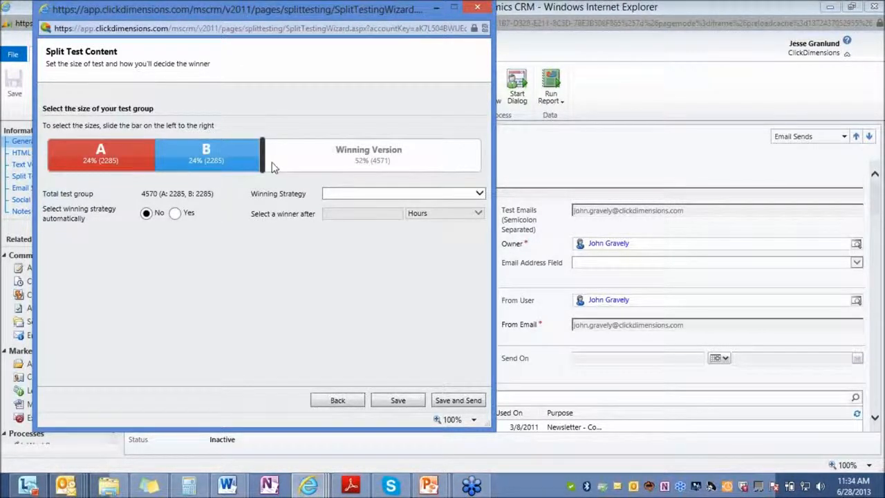
pyautogui.moveTo(264, 165); pyautogui.dragTo(145, 173)
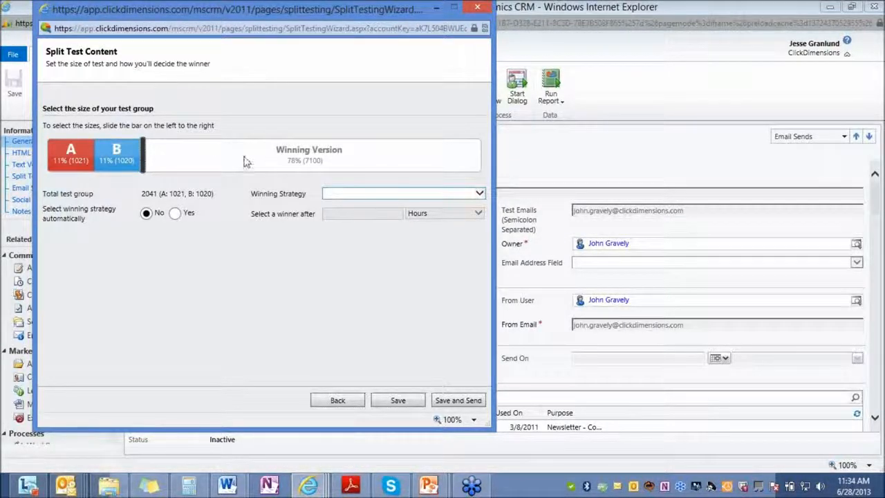
pyautogui.click(477, 9)
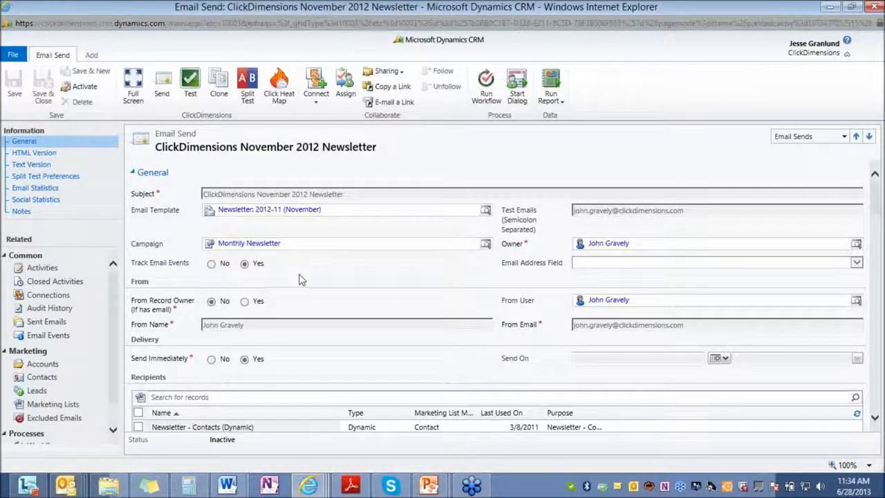
# Close the email send and view the Sent Emails list followed by the Unsubscribes list
pyautogui.click(864, 9)
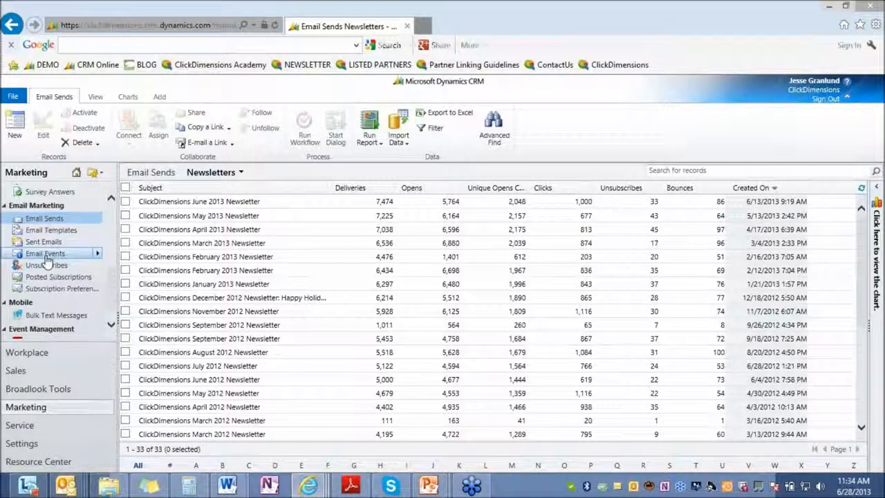
pyautogui.click(48, 241)
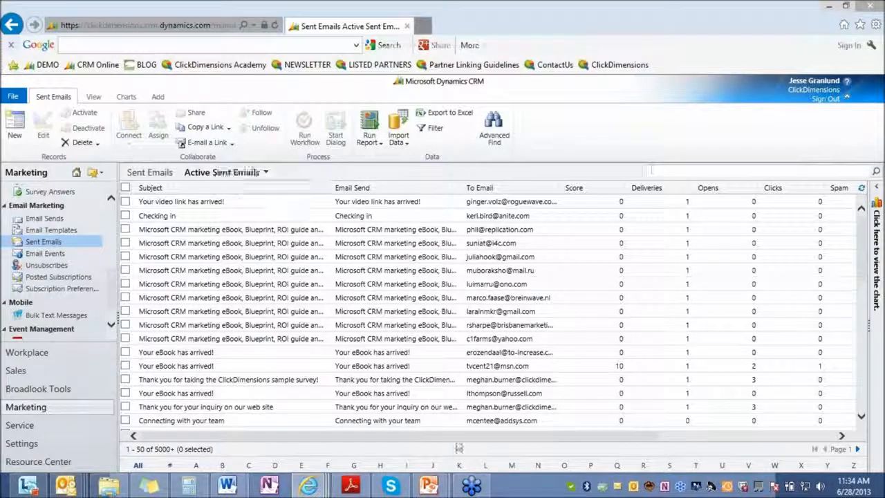
pyautogui.moveTo(466, 440); pyautogui.dragTo(428, 433)
pyautogui.click(48, 266)
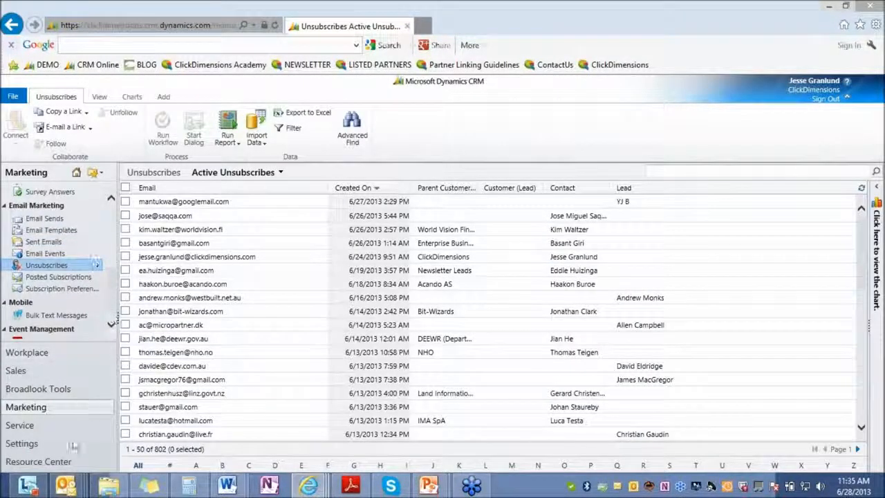
# Switch to the ClickDimensions January 2013 Newsletter message in Outlook and view the unsubscribe and preference links in its footer
pyautogui.moveTo(75, 488)
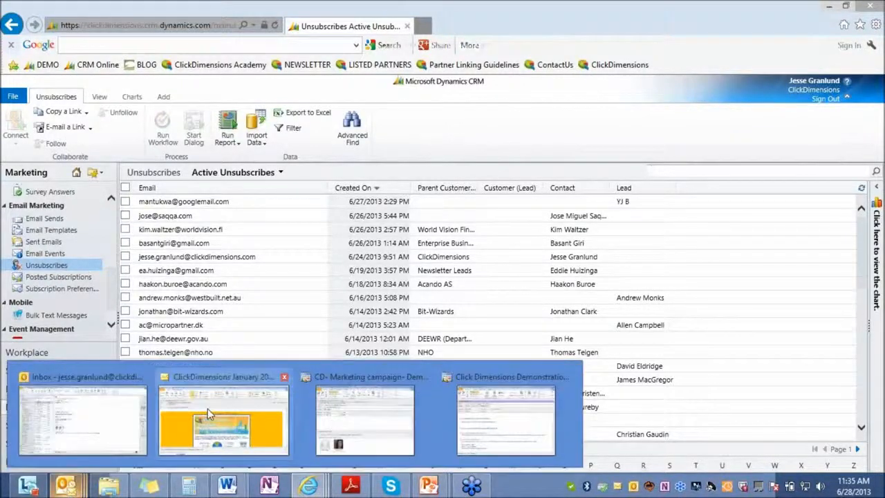
pyautogui.click(207, 414)
pyautogui.scroll(-10, 278, 249)
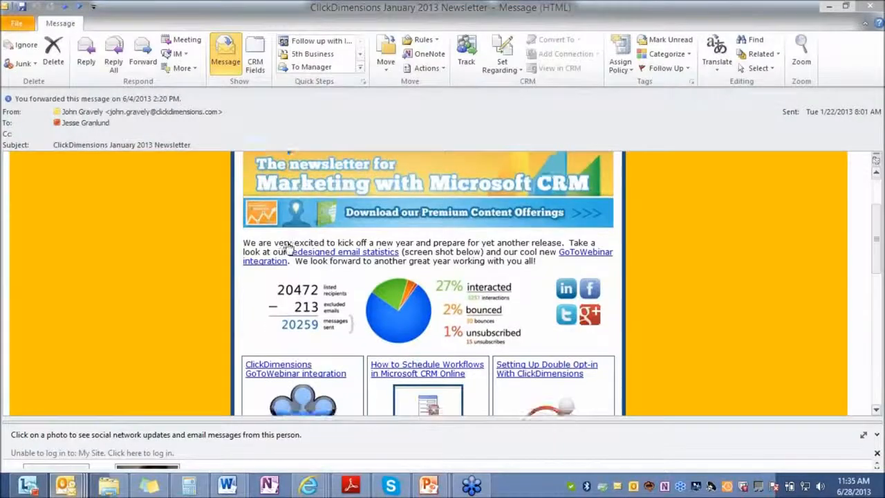
pyautogui.scroll(-6, 279, 249)
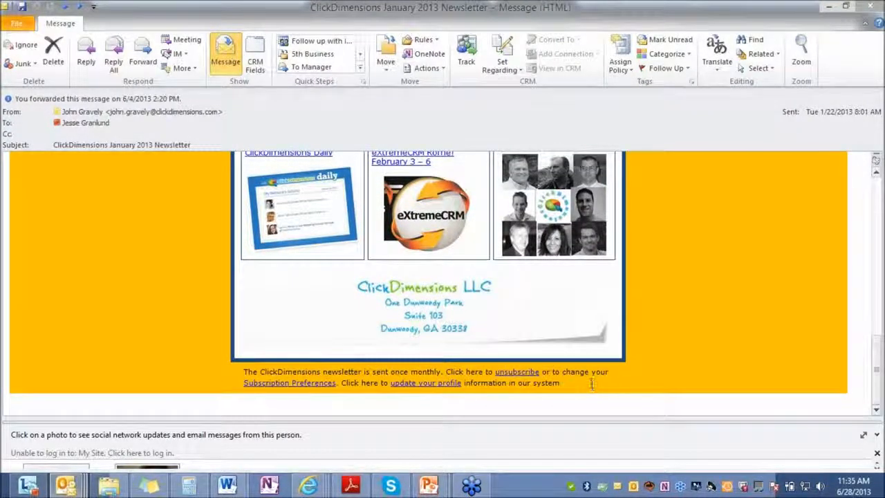
# Open the newsletter's Subscription Preferences page, select the Product Updates list, and close the page without submitting
pyautogui.click(307, 387)
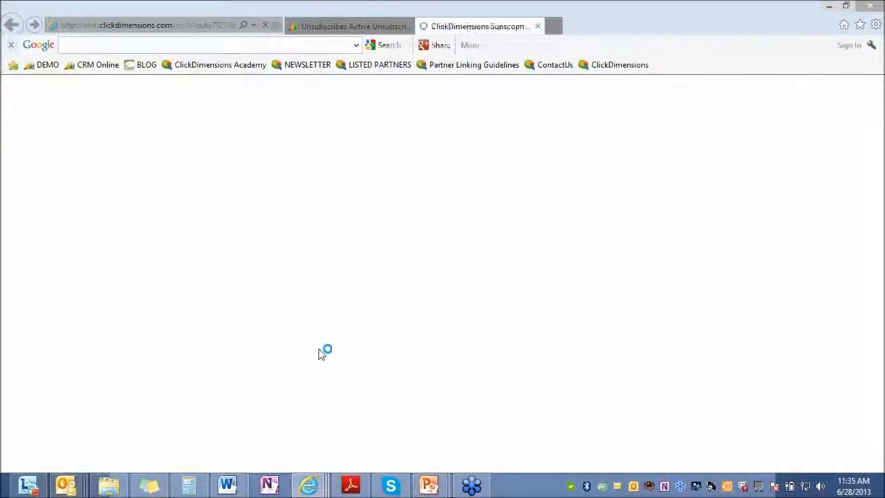
pyautogui.click(12, 179)
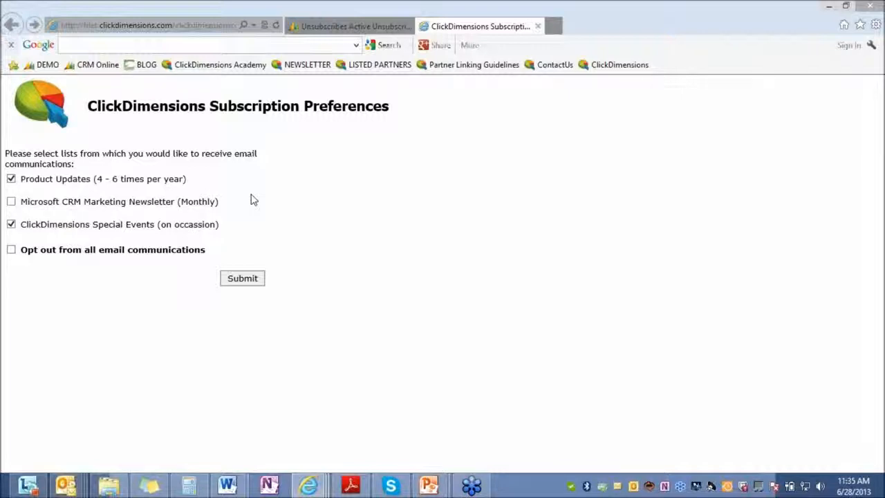
pyautogui.click(538, 28)
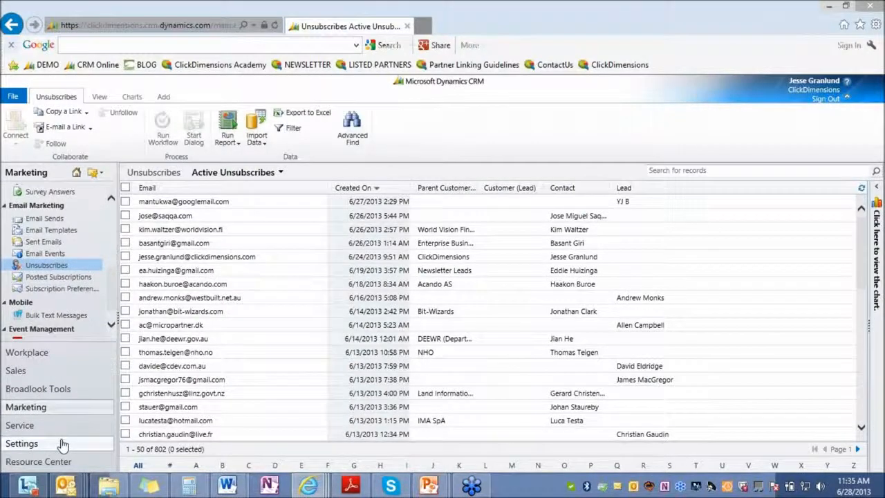
# Find the Test Nurture-Demo program among the CRM nurture programs by the owner's first name and open its builder in full screen
pyautogui.click(63, 442)
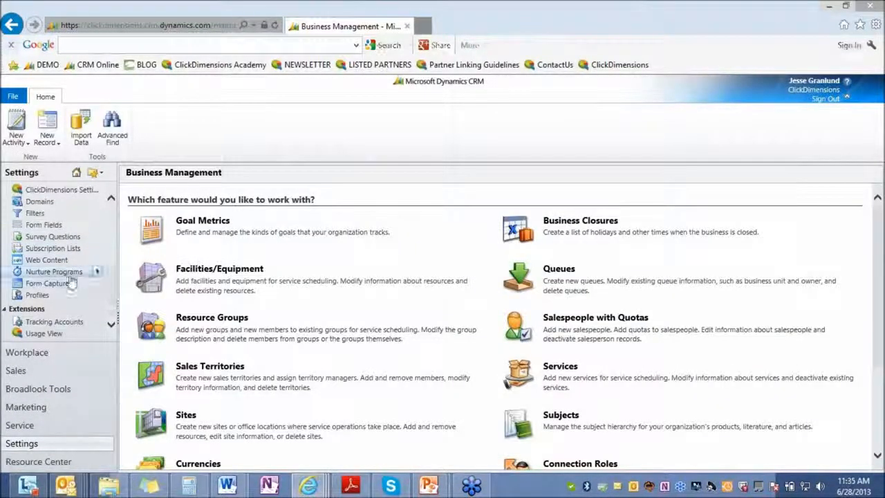
pyautogui.click(55, 271)
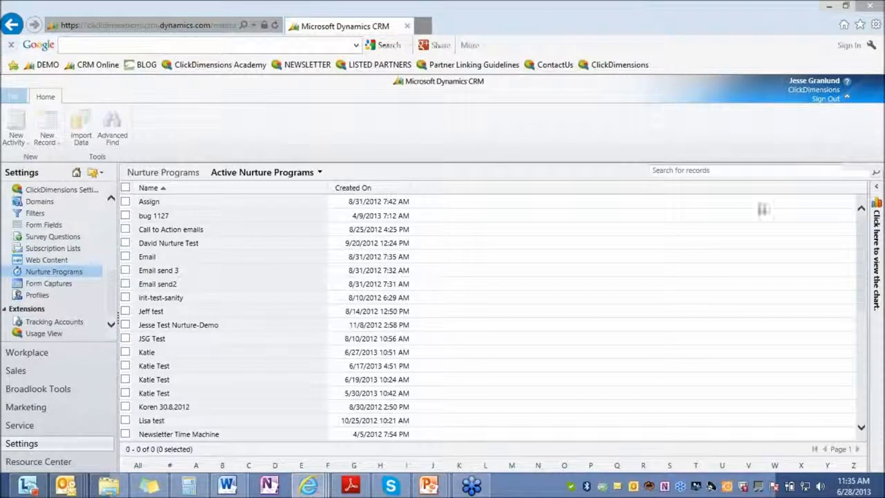
pyautogui.click(723, 176)
pyautogui.write('jesse')
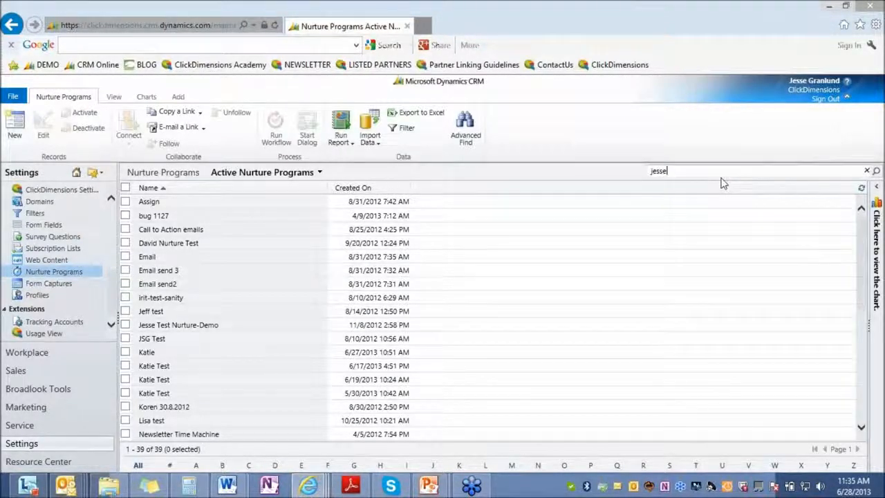
pyautogui.press('Return')
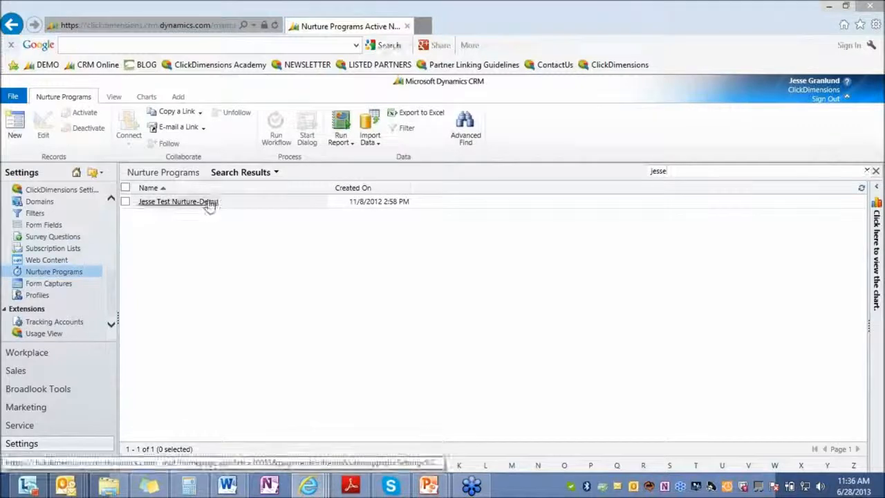
pyautogui.click(208, 203)
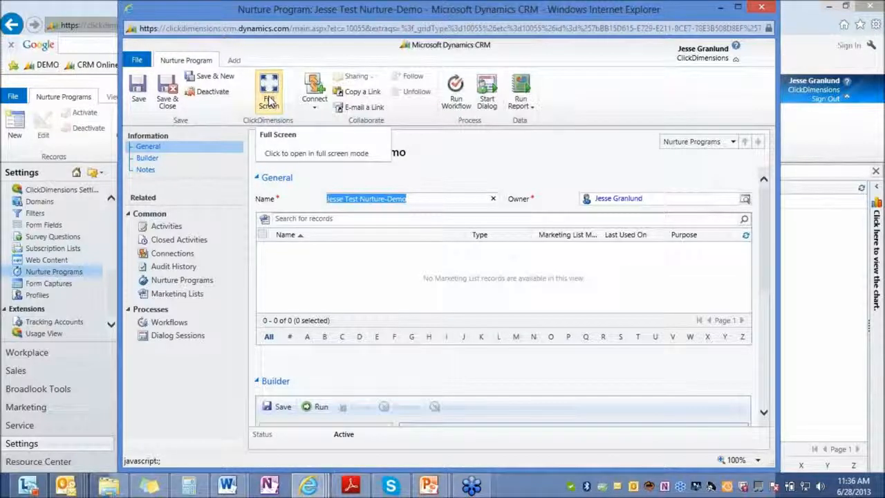
pyautogui.click(269, 101)
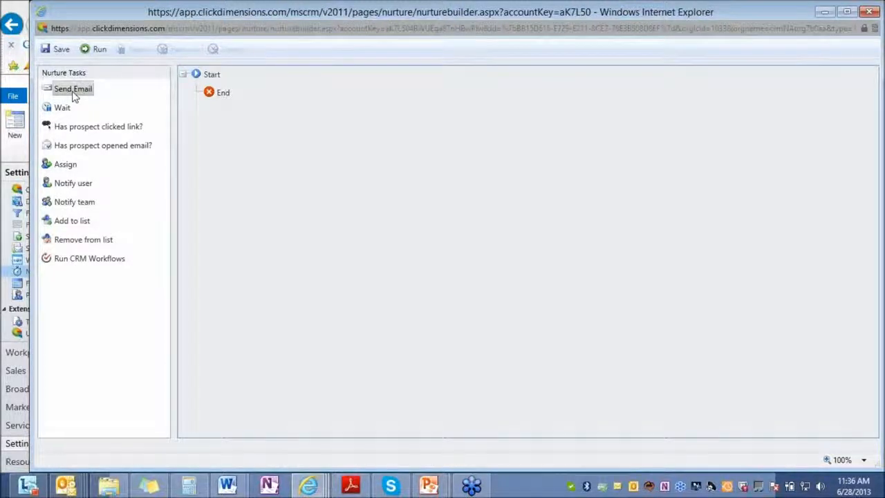
# Add a Send Email task and a Wait task after Start in the nurture program, with the wait set to 2 Weeks
pyautogui.moveTo(70, 95); pyautogui.dragTo(211, 97)
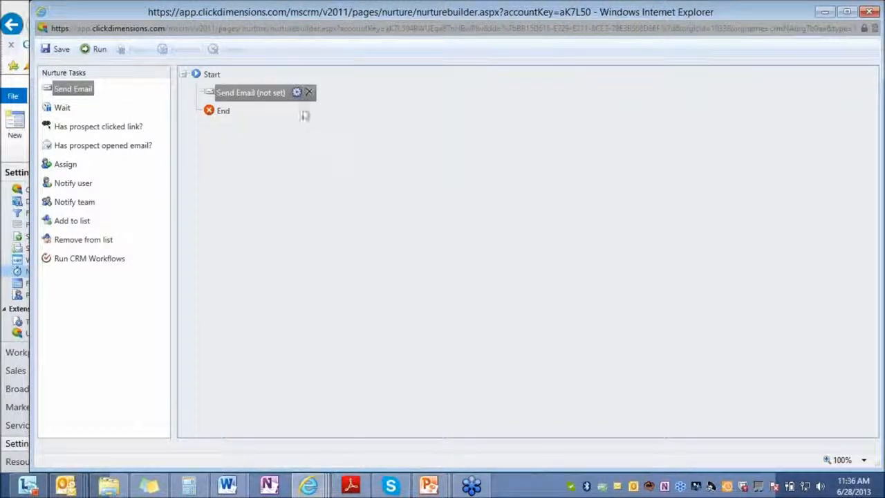
pyautogui.moveTo(62, 108); pyautogui.dragTo(204, 104)
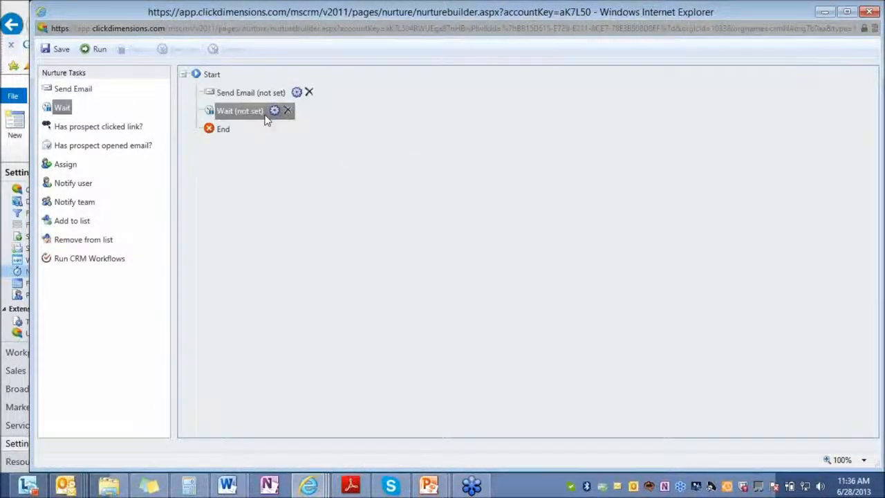
pyautogui.moveTo(272, 126); pyautogui.dragTo(274, 112)
pyautogui.click(275, 111)
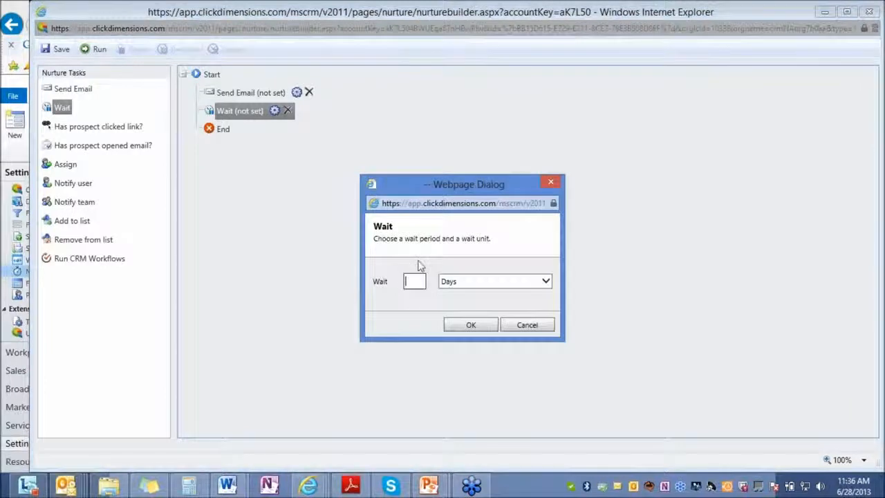
pyautogui.write('2')
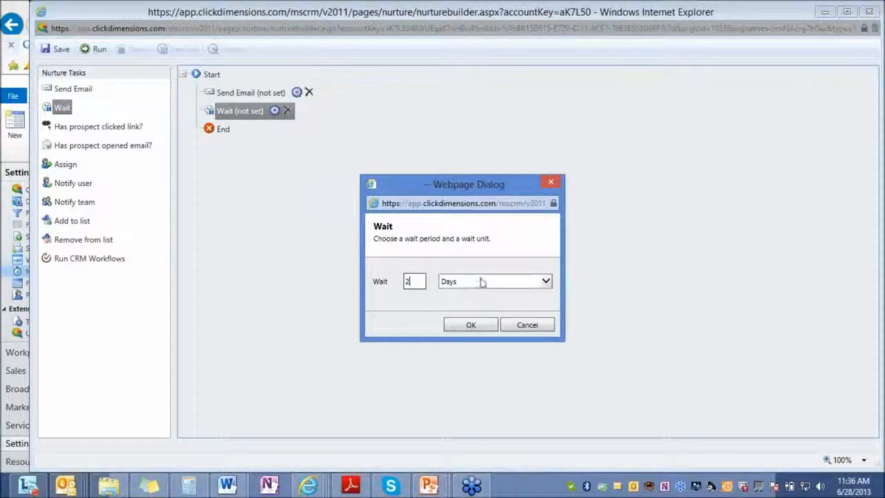
pyautogui.click(481, 281)
pyautogui.click(484, 291)
pyautogui.click(486, 329)
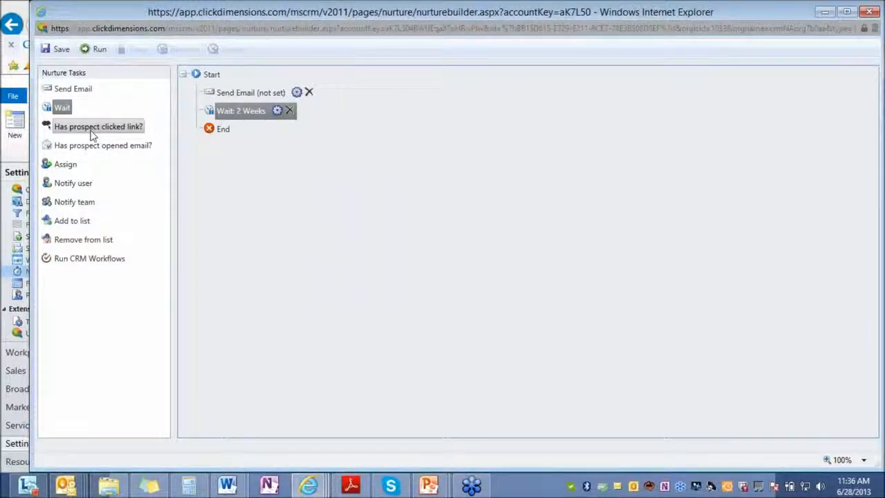
# Add a "Has prospect clicked link?" condition after the wait, with Assign and Notify team under Yes and Send Email under No
pyautogui.moveTo(88, 134); pyautogui.dragTo(207, 130)
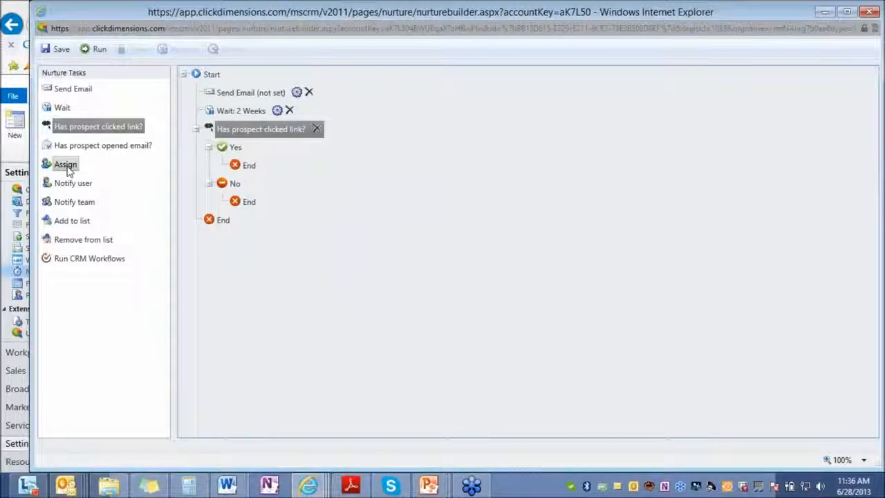
pyautogui.moveTo(69, 164); pyautogui.dragTo(215, 166)
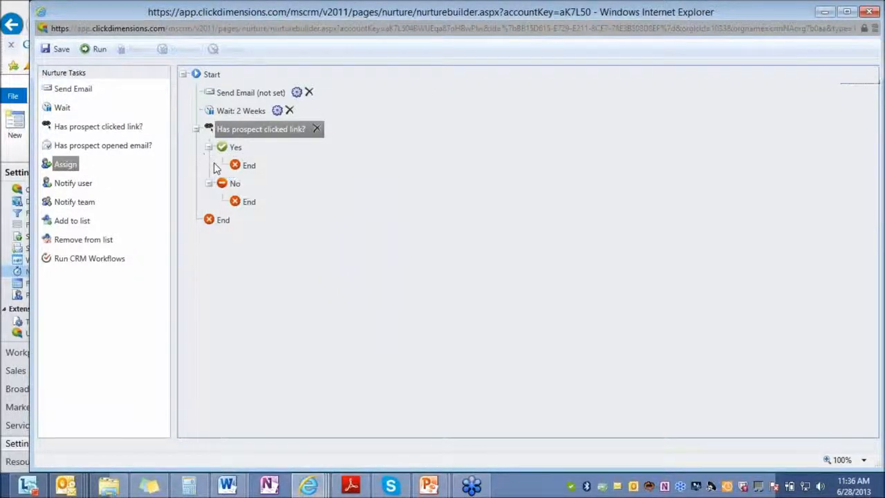
pyautogui.moveTo(75, 203); pyautogui.dragTo(226, 183)
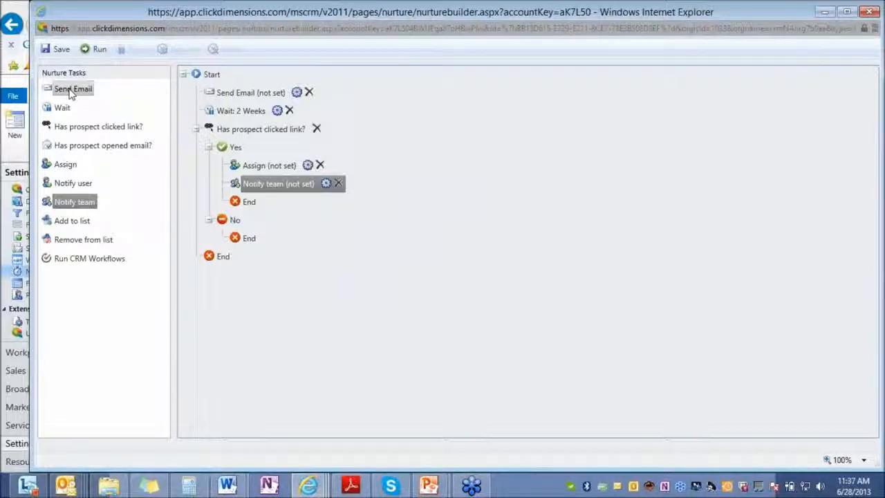
pyautogui.moveTo(83, 94); pyautogui.dragTo(226, 235)
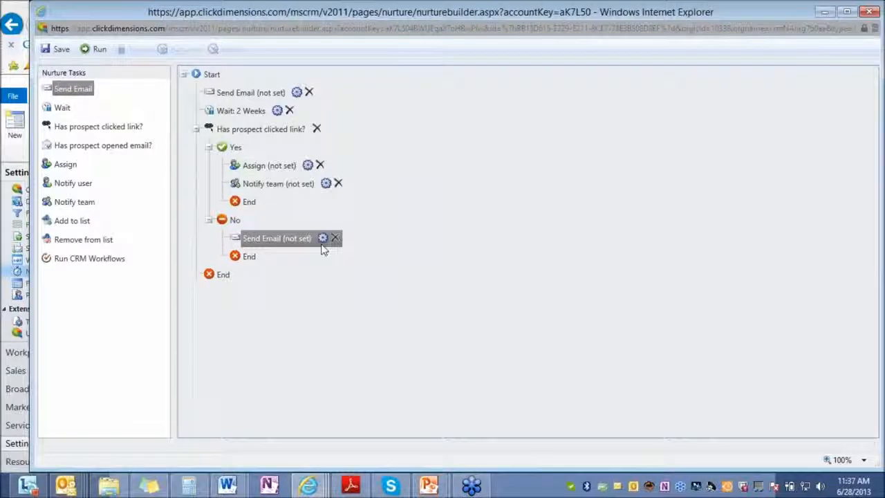
# Add a Wait task and a "Has prospect opened email?" condition after Send Email under No, and close the nurture program
pyautogui.moveTo(61, 108); pyautogui.dragTo(226, 243)
pyautogui.moveTo(104, 145); pyautogui.dragTo(231, 271)
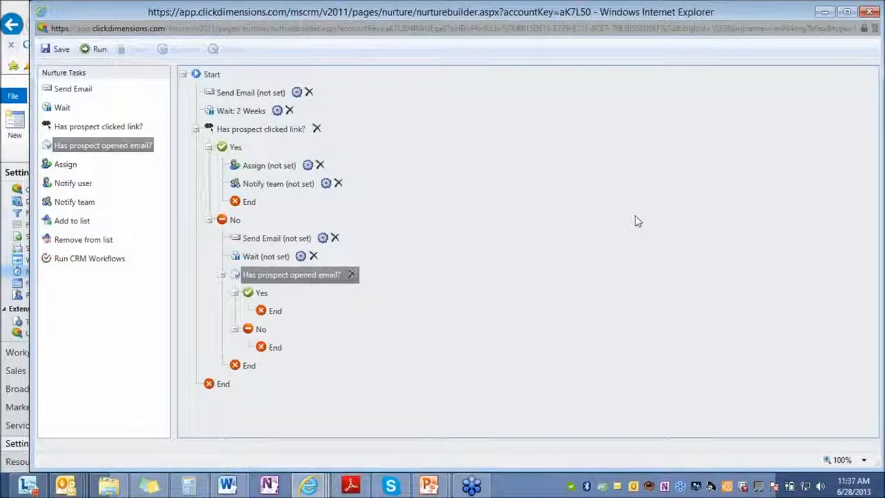
pyautogui.click(867, 11)
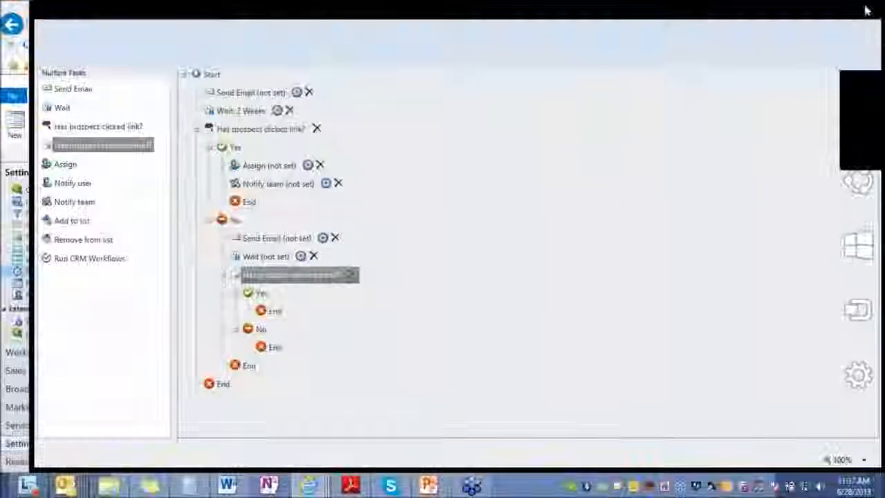
pyautogui.click(764, 12)
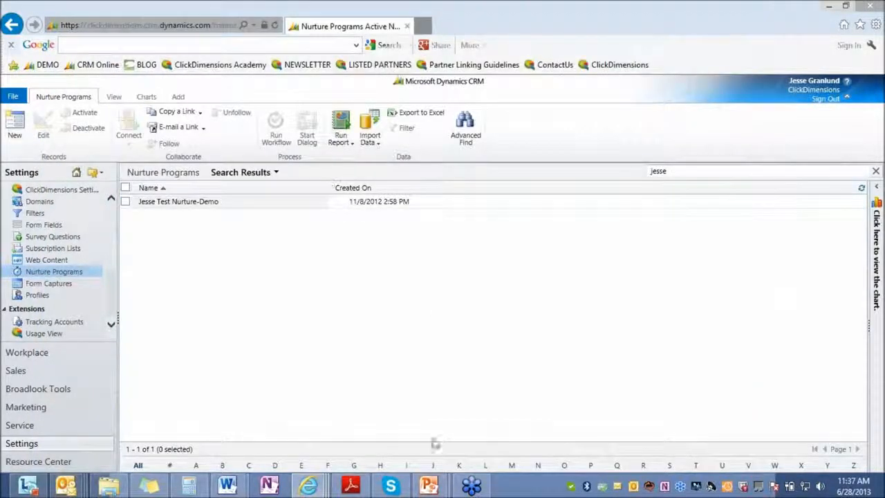
# Switch to the running PowerPoint slide show and advance to the Web Tracking Data Modeling slide
pyautogui.moveTo(439, 483)
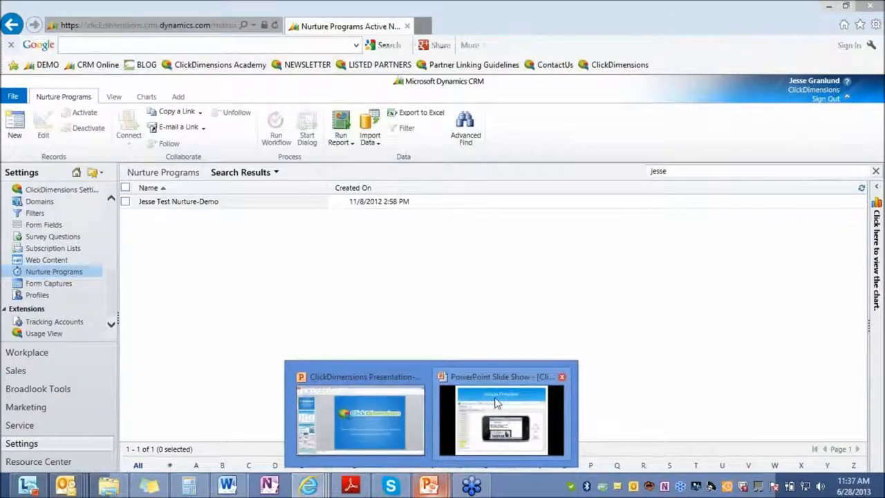
pyautogui.click(452, 461)
pyautogui.click(483, 276)
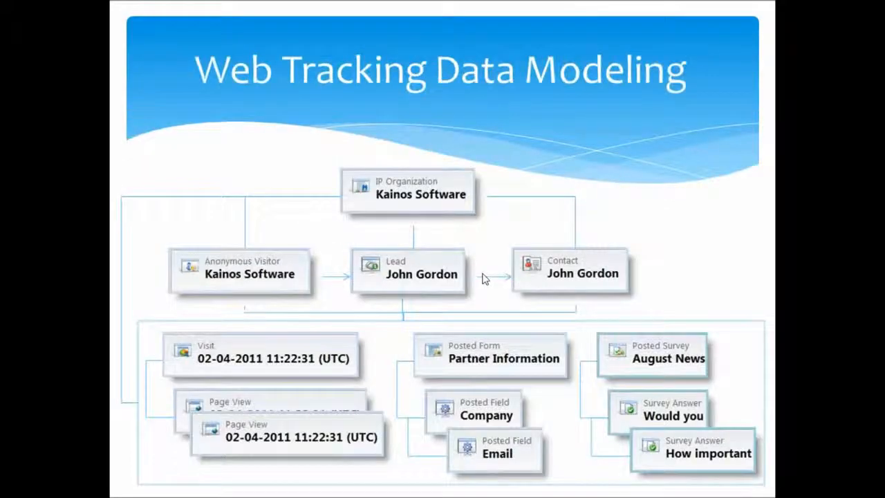
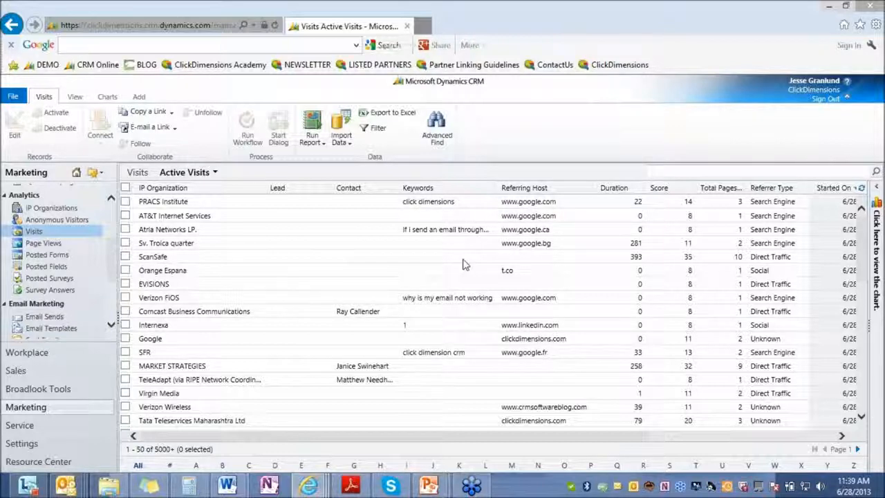
# Look through the Active Visits columns and the Anonymous Visitors and IP Organizations lists in the CRM marketing analytics
pyautogui.moveTo(454, 436); pyautogui.dragTo(547, 433)
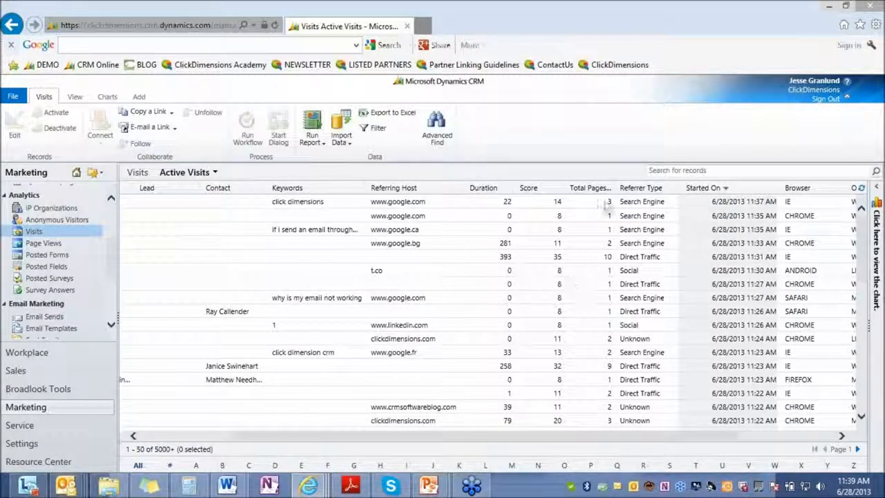
pyautogui.moveTo(608, 435); pyautogui.dragTo(701, 426)
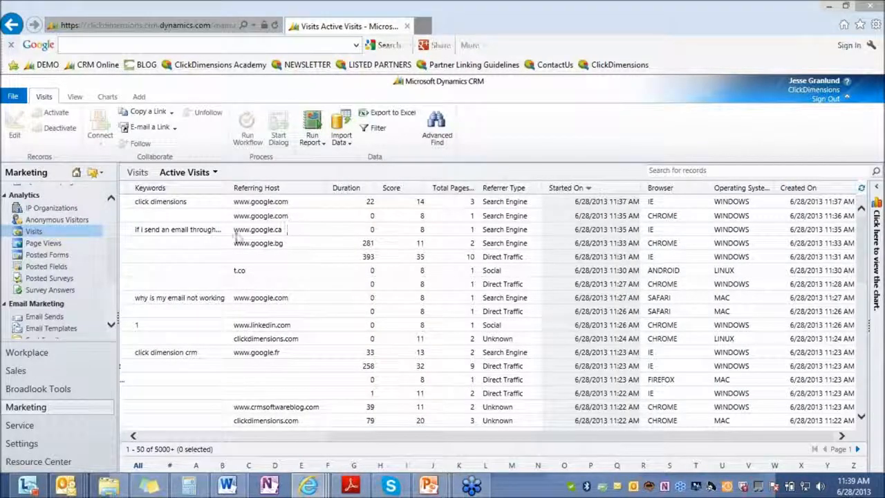
pyautogui.click(72, 221)
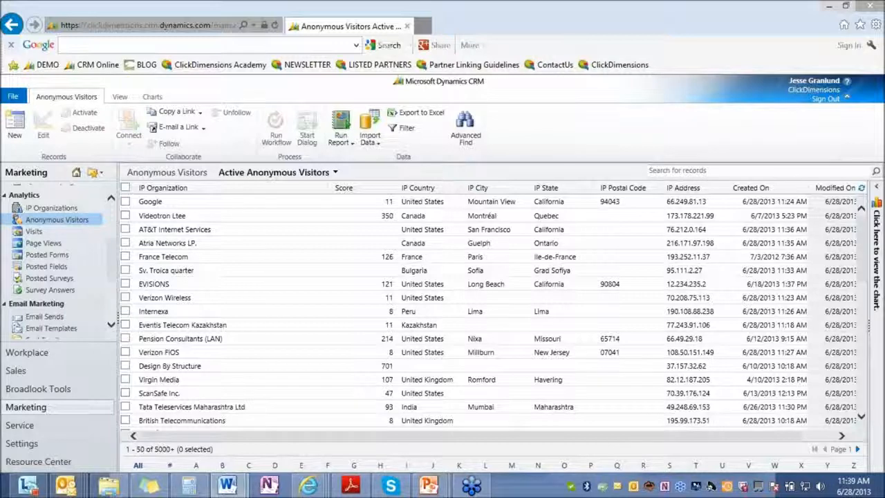
pyautogui.click(70, 208)
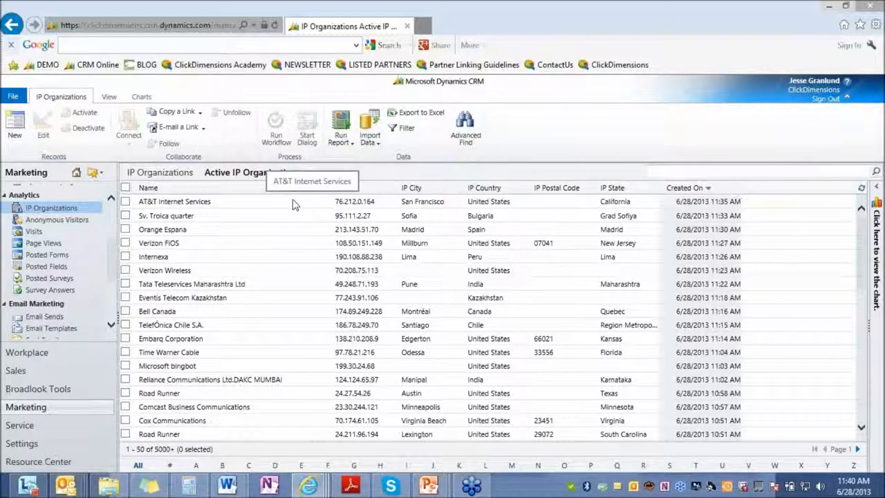
# Show the Active Posted Forms view, examine a Contact Us submission's posted field values, and close the record
pyautogui.click(50, 256)
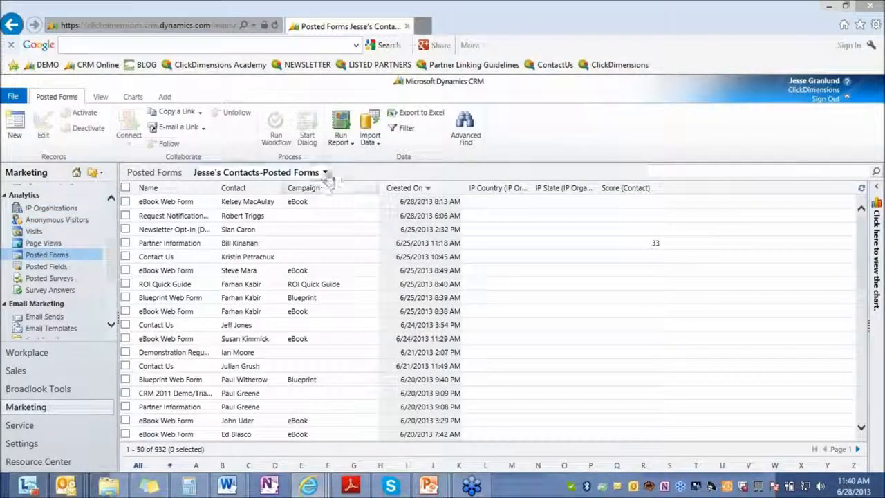
pyautogui.click(324, 173)
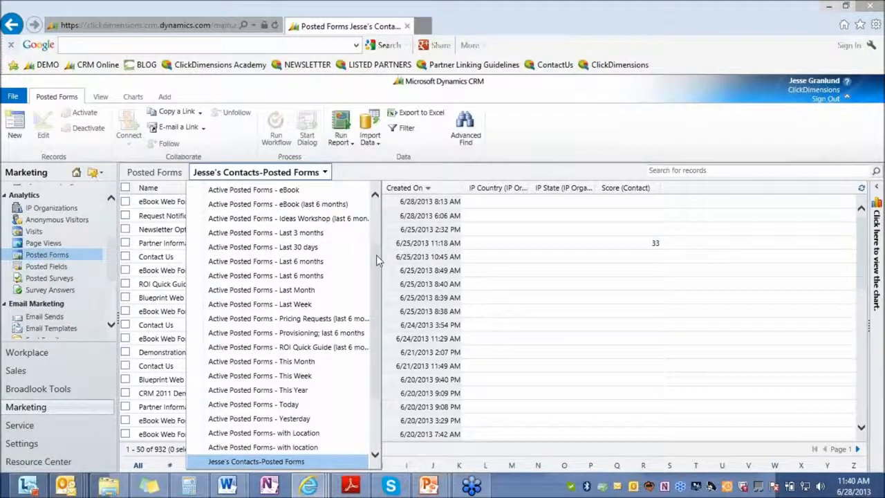
pyautogui.scroll(3, 374, 258)
pyautogui.click(237, 205)
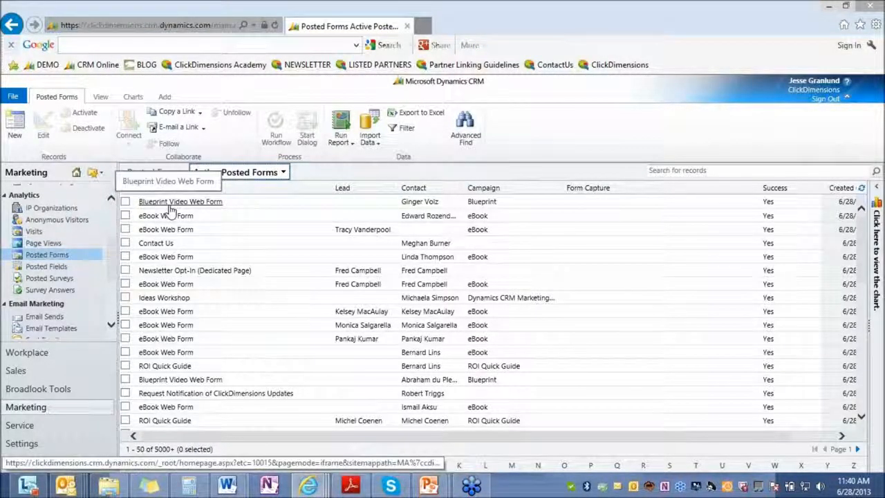
pyautogui.click(170, 246)
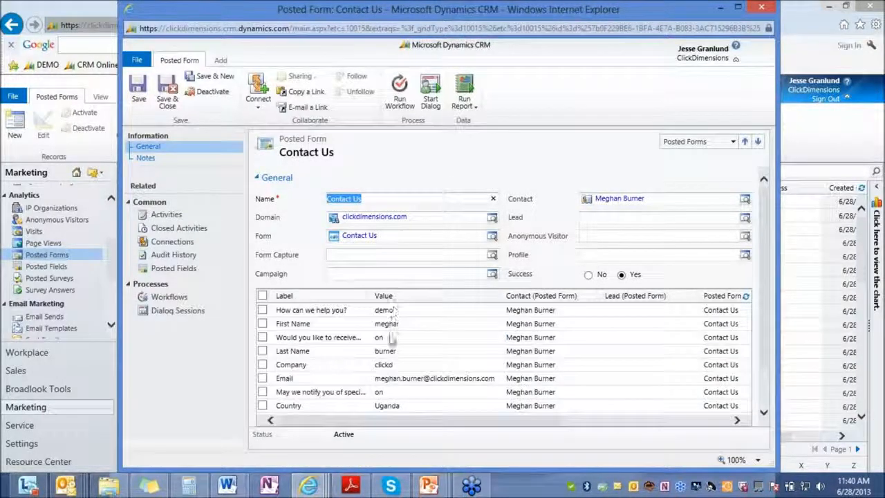
pyautogui.click(763, 9)
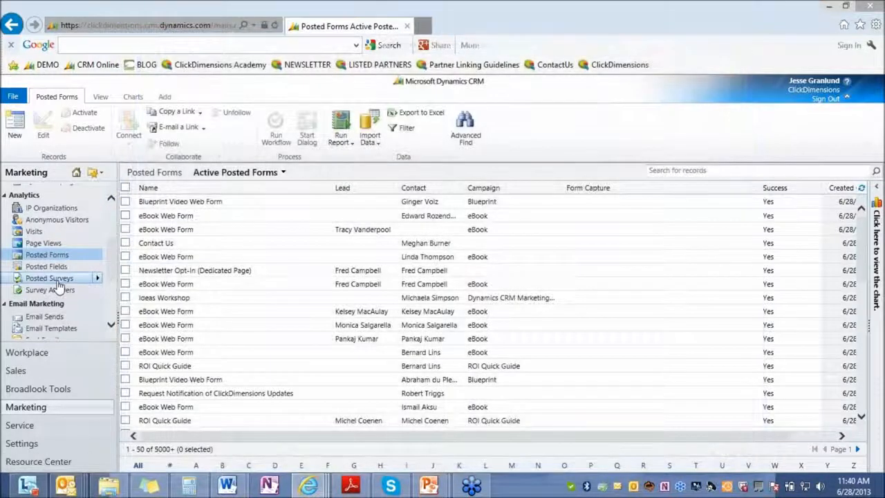
# Show posted surveys in the Onboarding, Support and MSM Surveys view, examine a Support Satisfaction Survey's answers, and close it
pyautogui.click(61, 282)
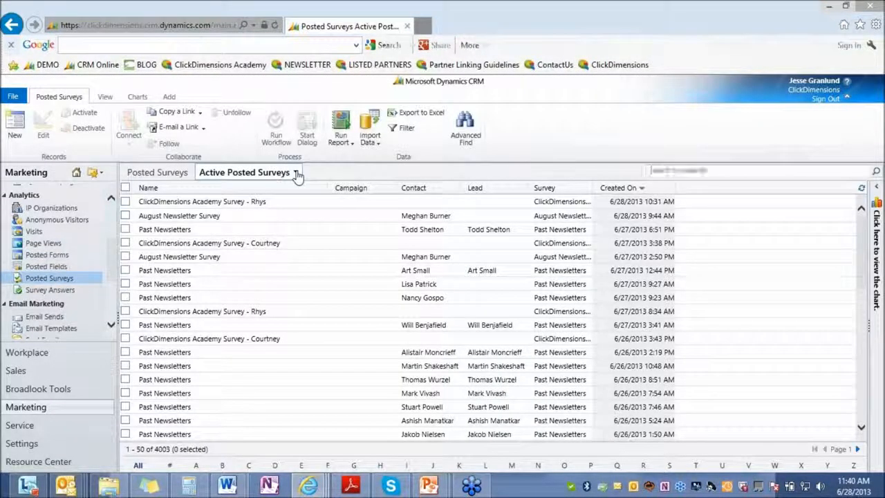
pyautogui.click(296, 173)
pyautogui.click(260, 250)
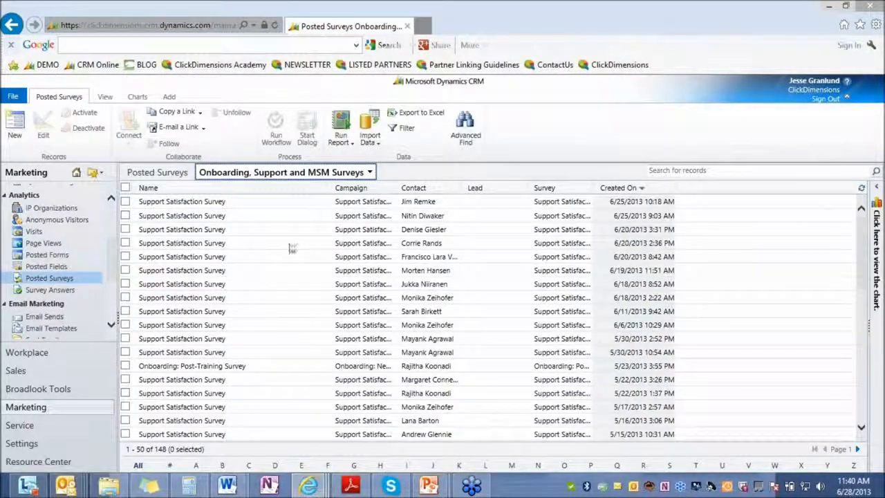
pyautogui.click(205, 234)
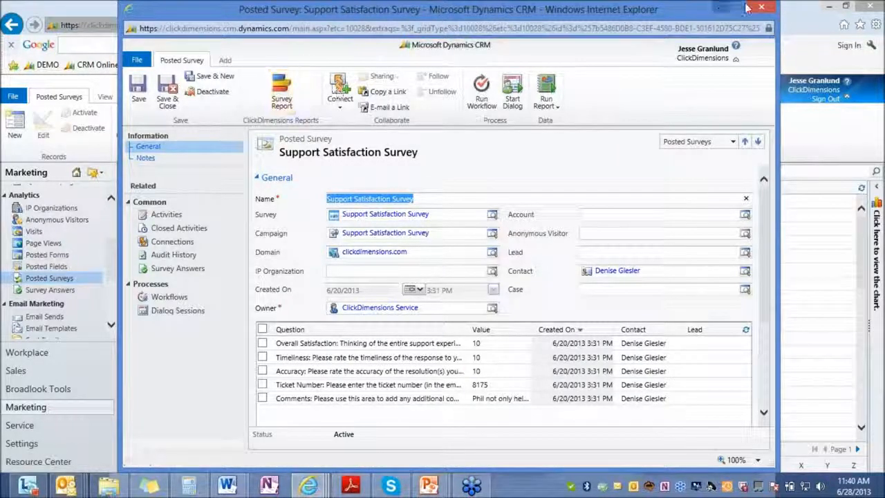
pyautogui.click(764, 7)
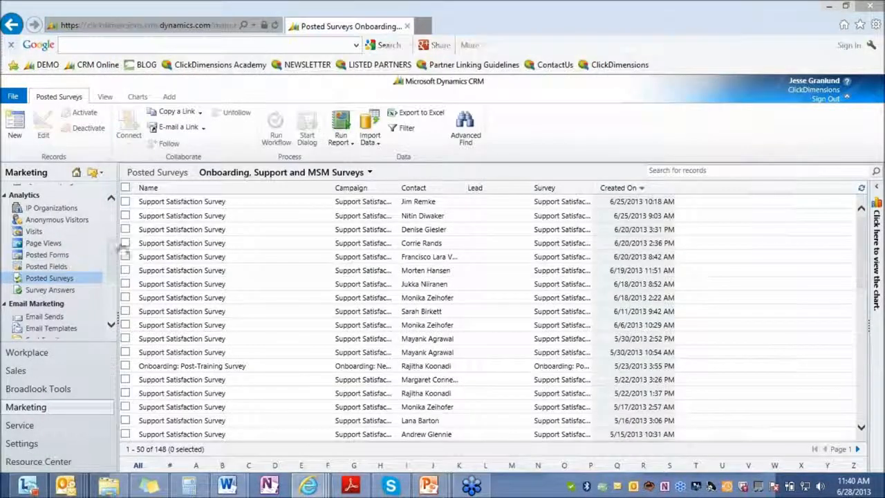
# Search the Sales contacts by the demo contact's first name
pyautogui.scroll(-1, 111, 249)
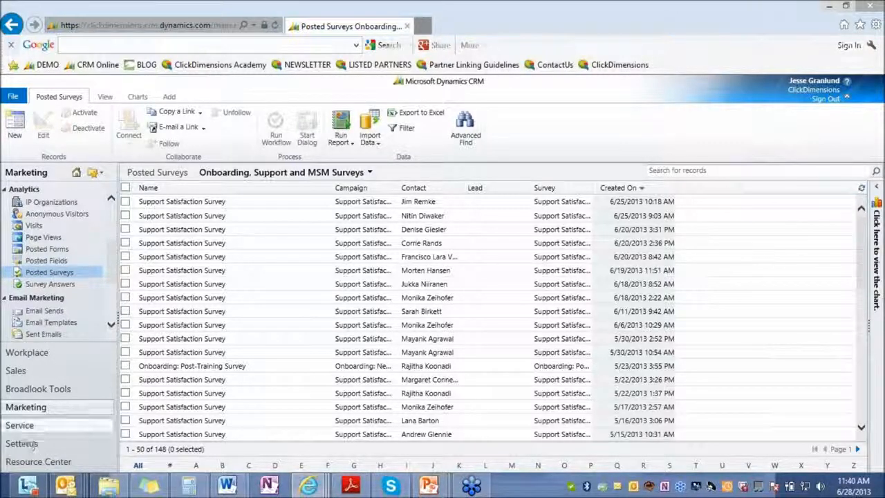
pyautogui.click(63, 371)
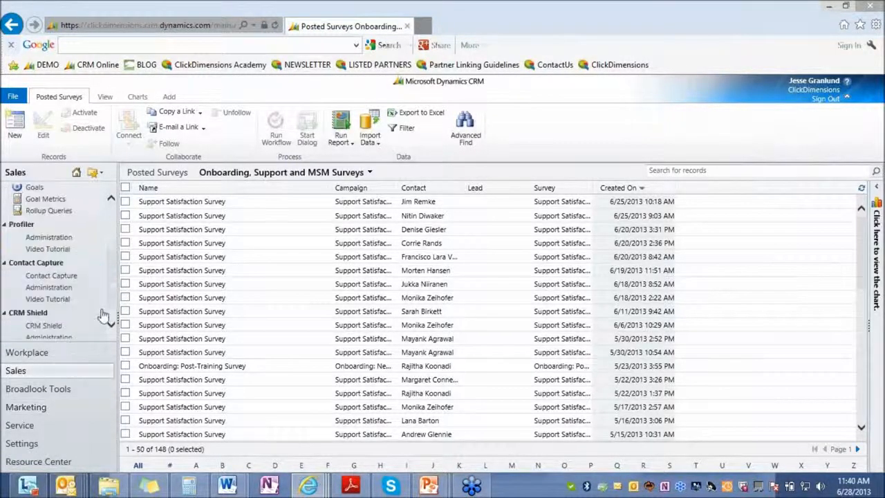
pyautogui.moveTo(113, 273); pyautogui.dragTo(114, 222)
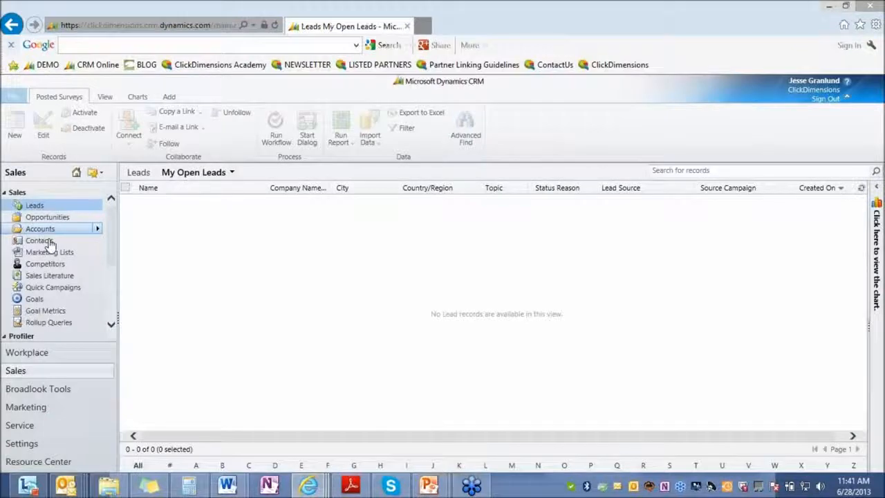
pyautogui.click(43, 242)
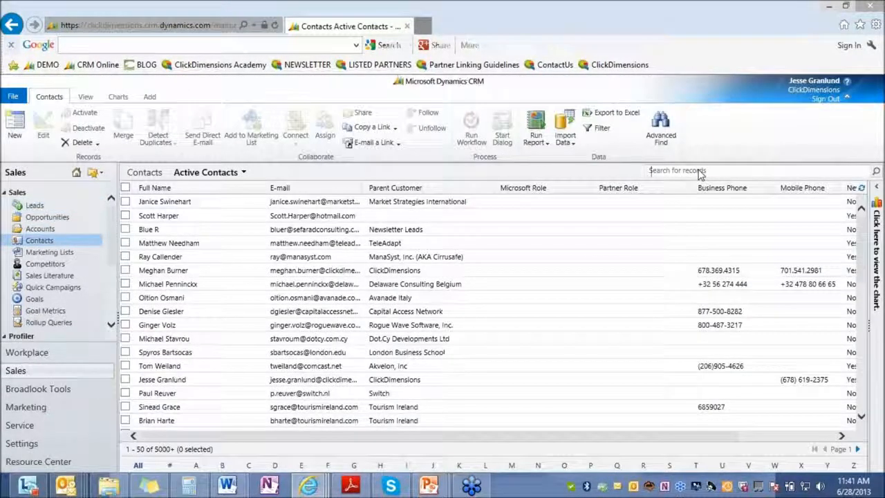
pyautogui.click(700, 174)
pyautogui.write('cyndi')
pyautogui.press('Return')
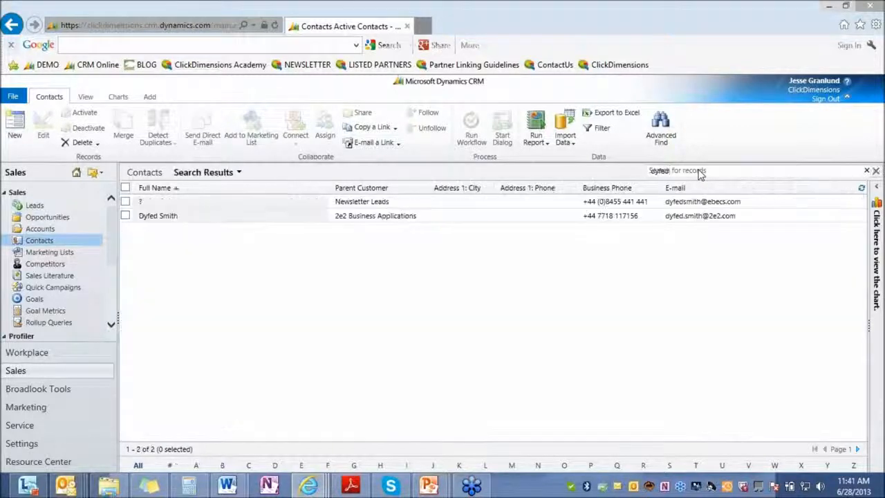
# Open the 2e2 Business Applications contact and show its Profile in a maximized window
pyautogui.click(160, 217)
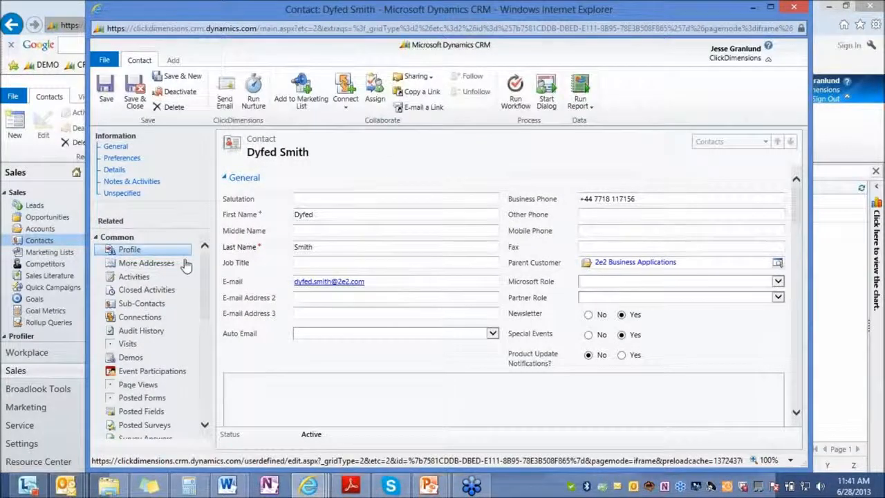
pyautogui.click(128, 253)
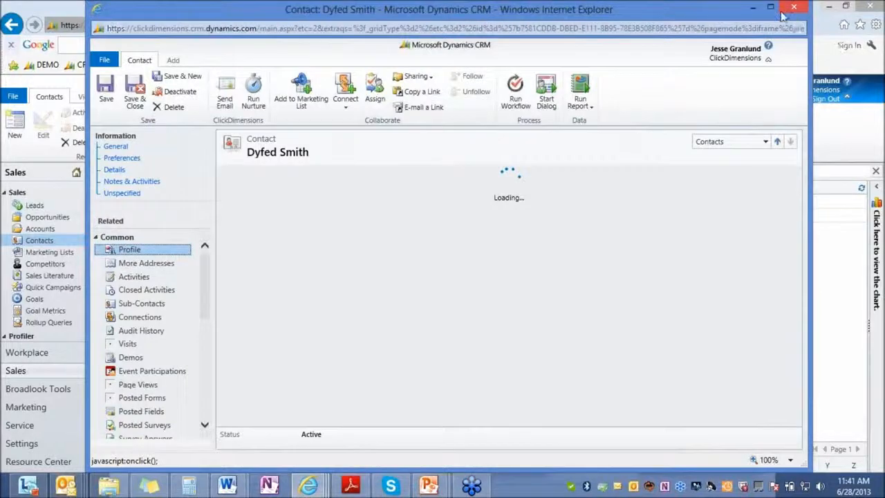
pyautogui.click(770, 7)
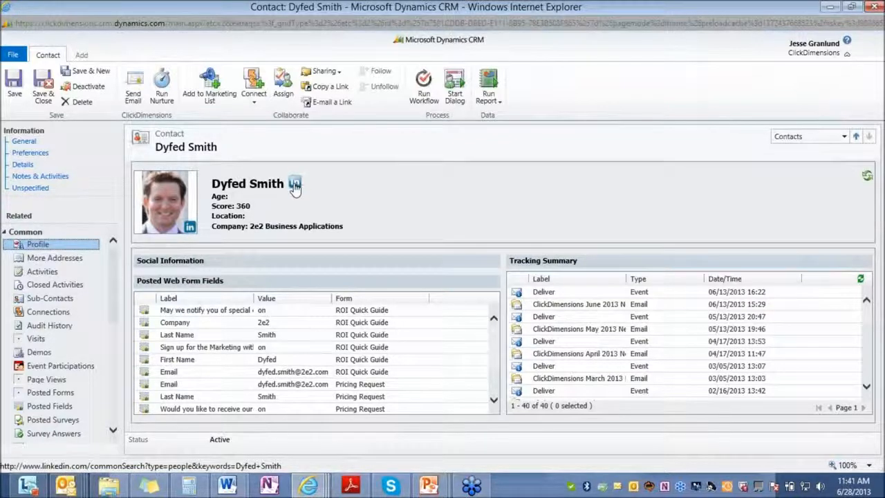
# Examine the contact's Tracking Summary from the earliest visit and Pricing Request through the ROI Quick Guide visits to the newest email events
pyautogui.scroll(-2, 871, 392)
pyautogui.scroll(-8, 870, 392)
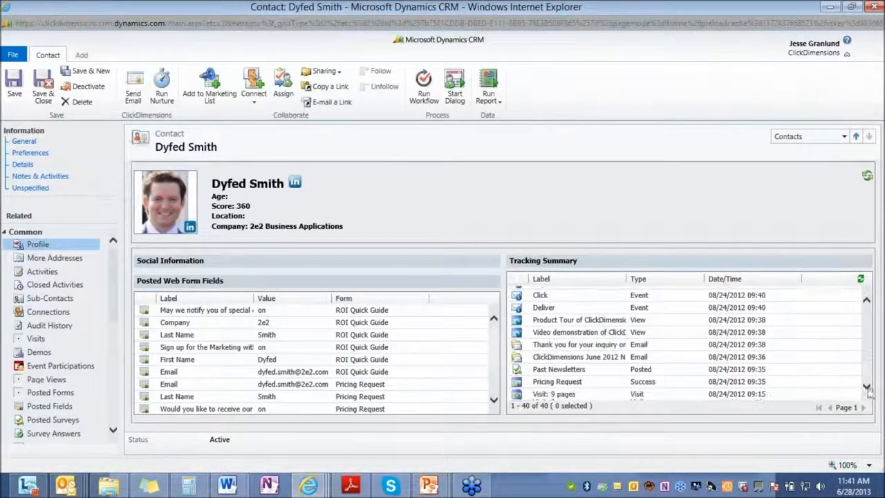
pyautogui.click(572, 394)
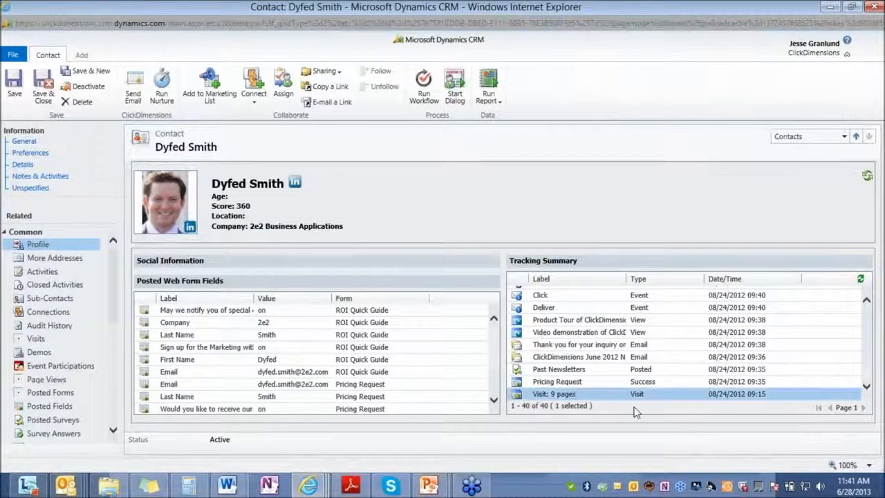
pyautogui.click(583, 381)
pyautogui.scroll(5, 584, 371)
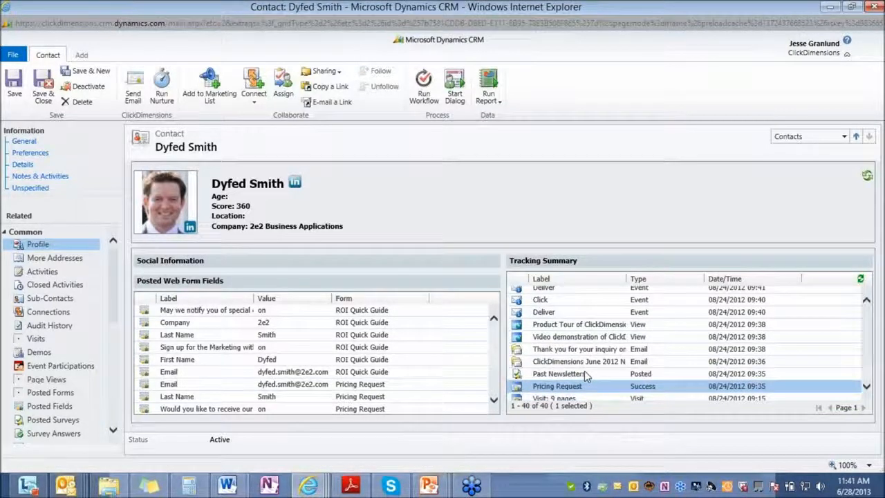
pyautogui.scroll(3, 584, 375)
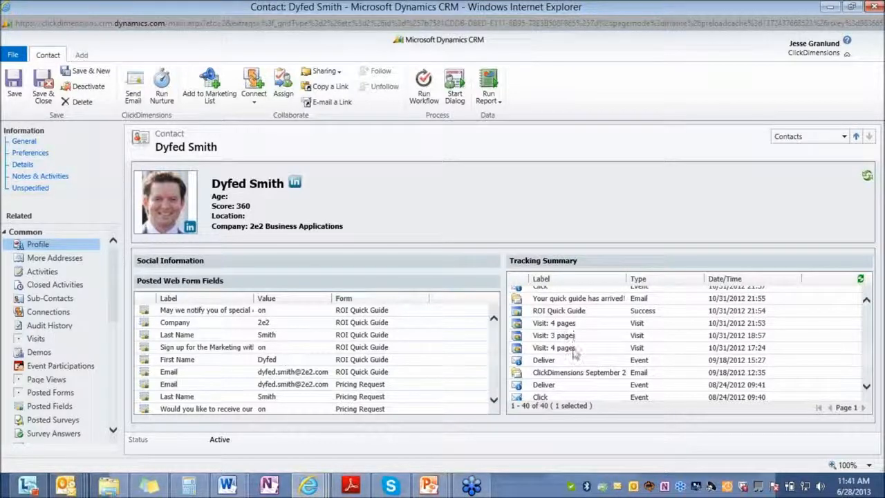
pyautogui.click(568, 354)
pyautogui.click(577, 323)
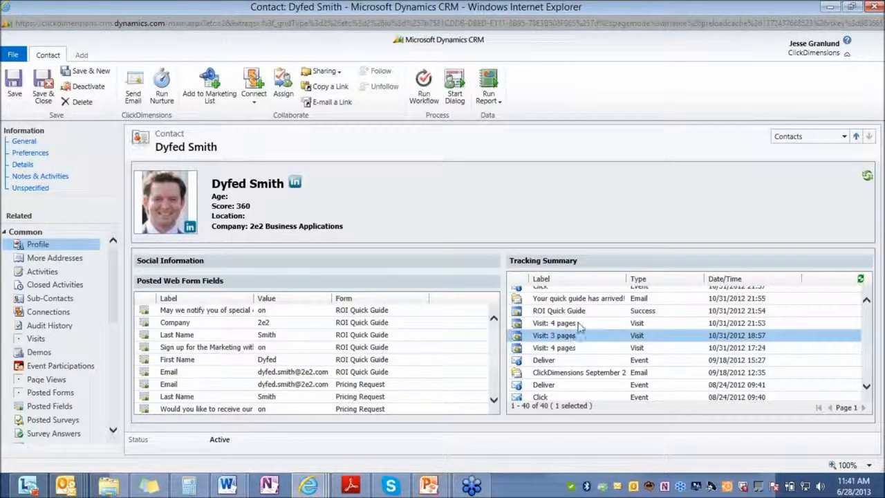
pyautogui.scroll(2, 582, 337)
pyautogui.scroll(10, 584, 337)
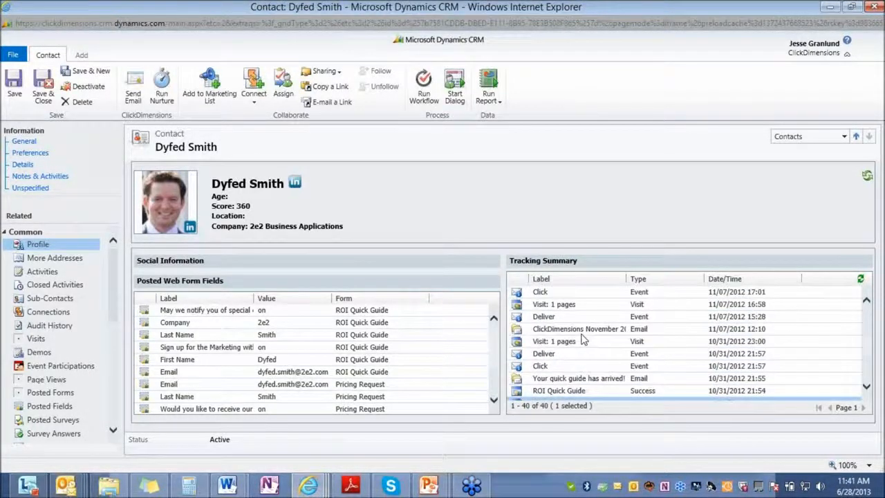
pyautogui.scroll(5, 580, 344)
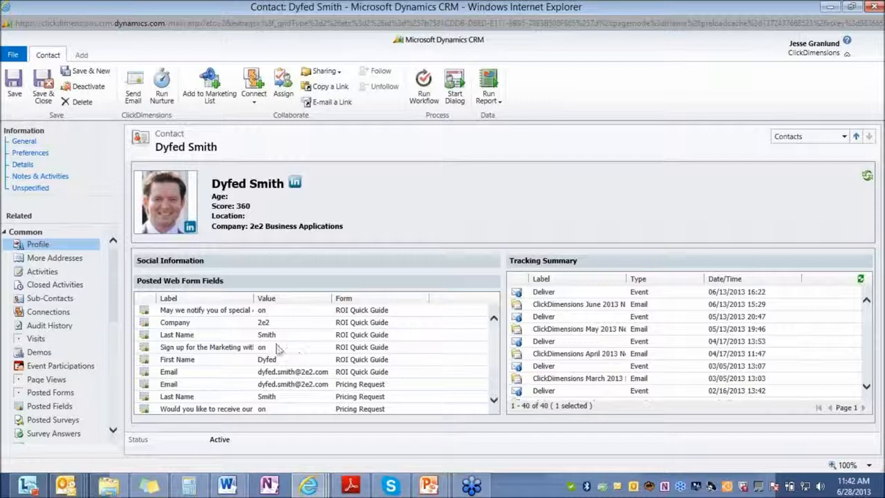
# Show the contact's web visits through to their scores and total pages, and open the 08-24-2012 visit
pyautogui.click(39, 340)
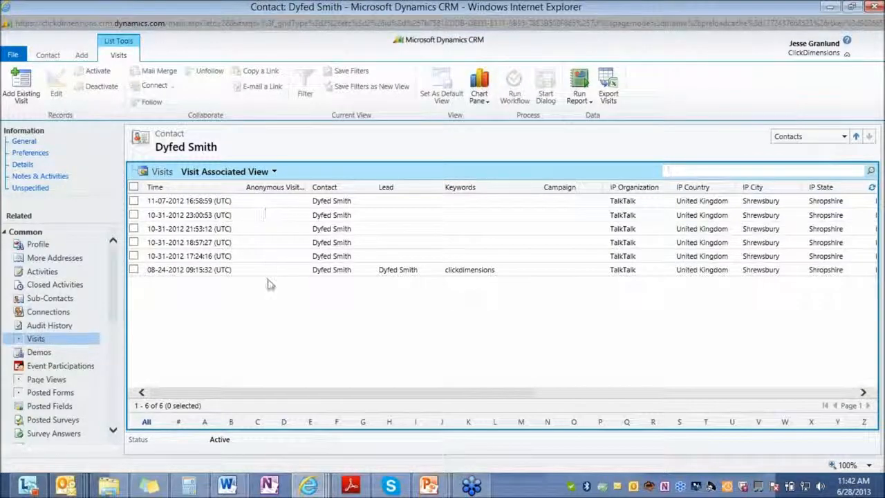
pyautogui.moveTo(311, 394); pyautogui.dragTo(588, 390)
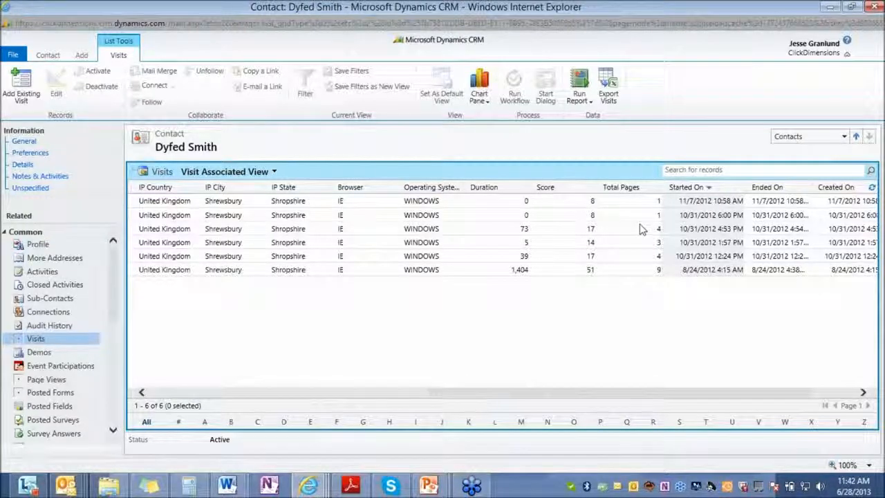
pyautogui.click(640, 274)
pyautogui.doubleClick(640, 275)
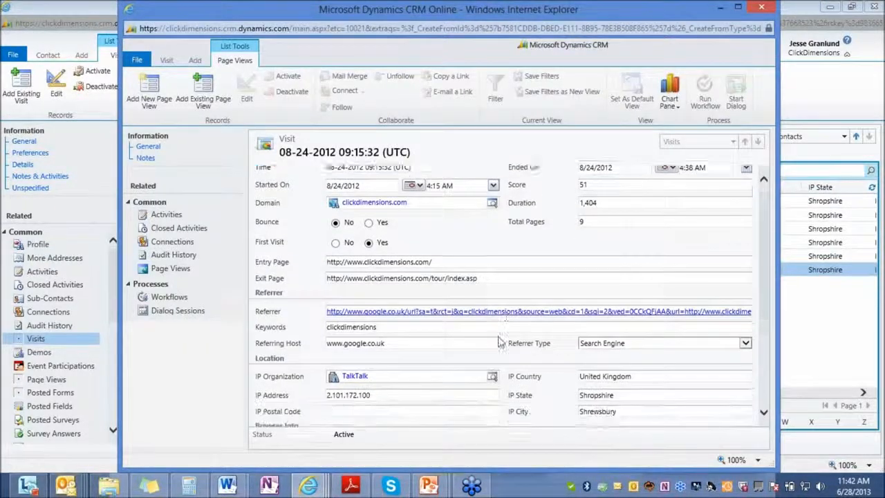
# Examine the visit's referring host, keywords, entry page, exit page, total pages, duration and score
pyautogui.moveTo(398, 347); pyautogui.dragTo(283, 348)
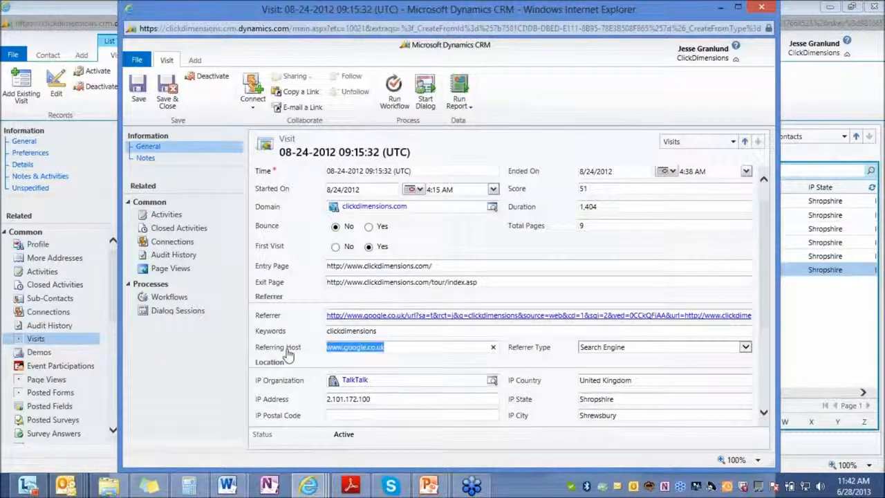
pyautogui.moveTo(384, 330); pyautogui.dragTo(307, 332)
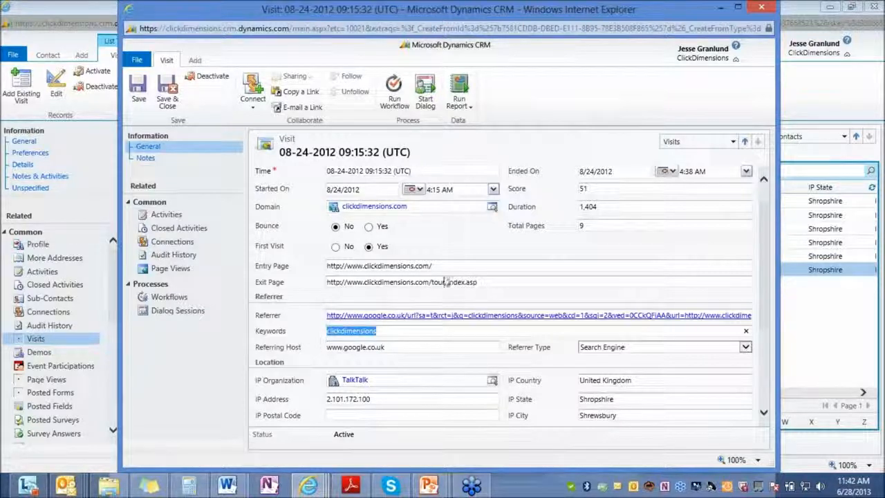
pyautogui.moveTo(447, 268); pyautogui.dragTo(350, 266)
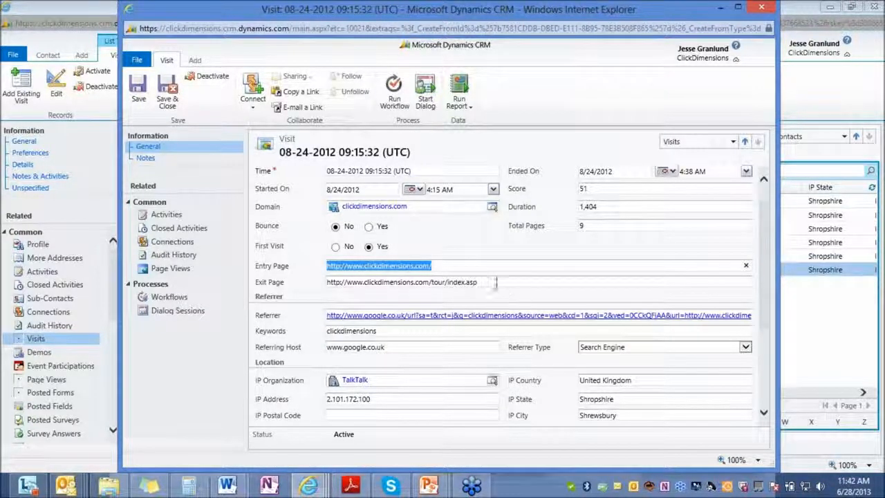
pyautogui.moveTo(487, 282); pyautogui.dragTo(314, 289)
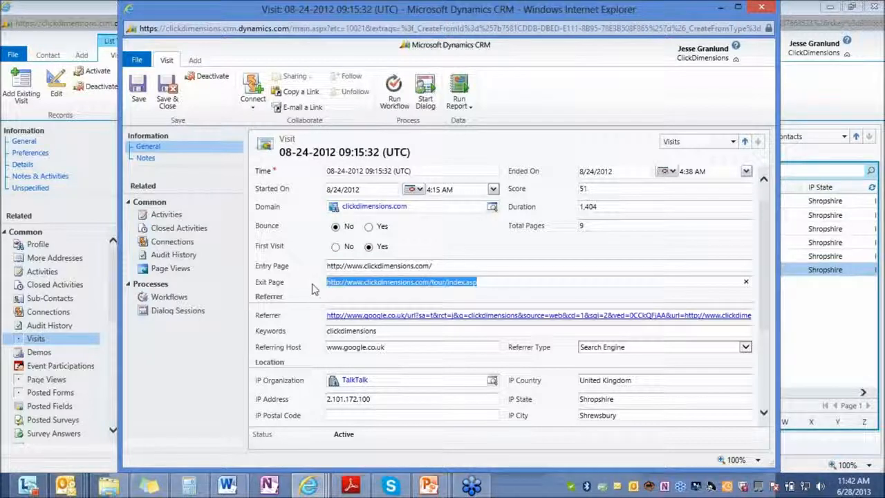
pyautogui.click(604, 225)
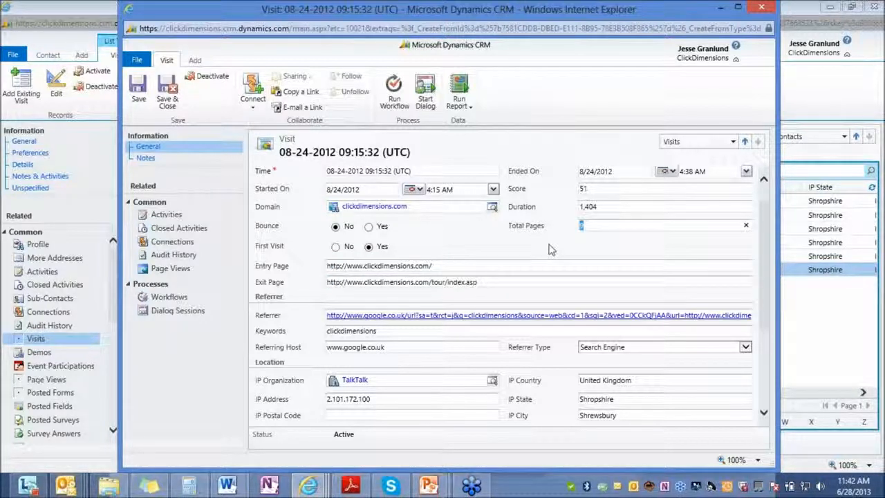
pyautogui.click(612, 207)
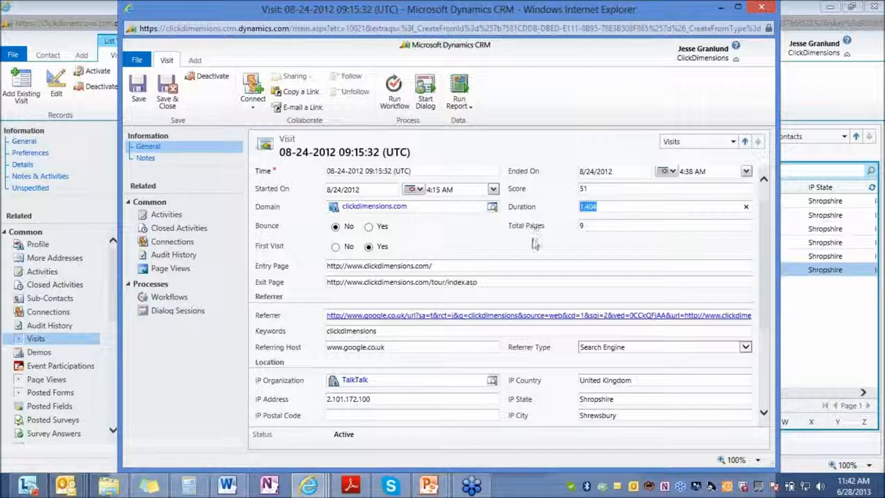
pyautogui.click(600, 188)
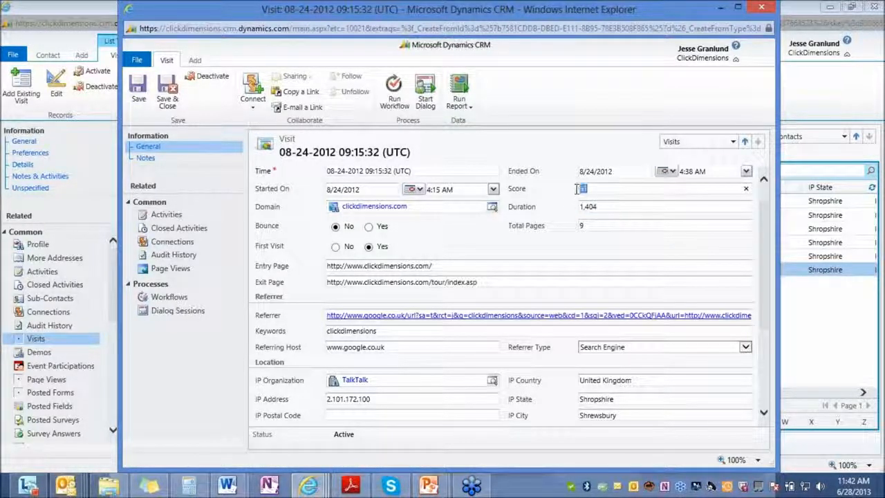
# Examine the visit's page views with their types, durations and referrer types, and close the visit record
pyautogui.click(188, 272)
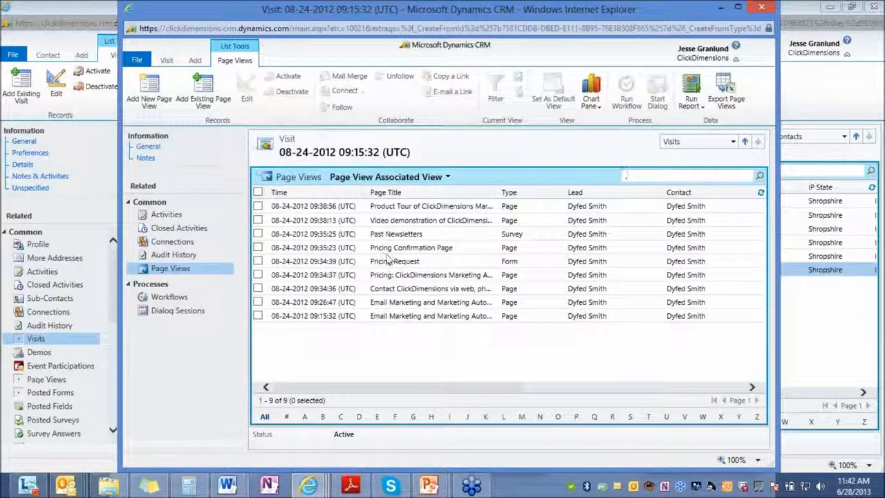
pyautogui.moveTo(413, 387); pyautogui.dragTo(488, 387)
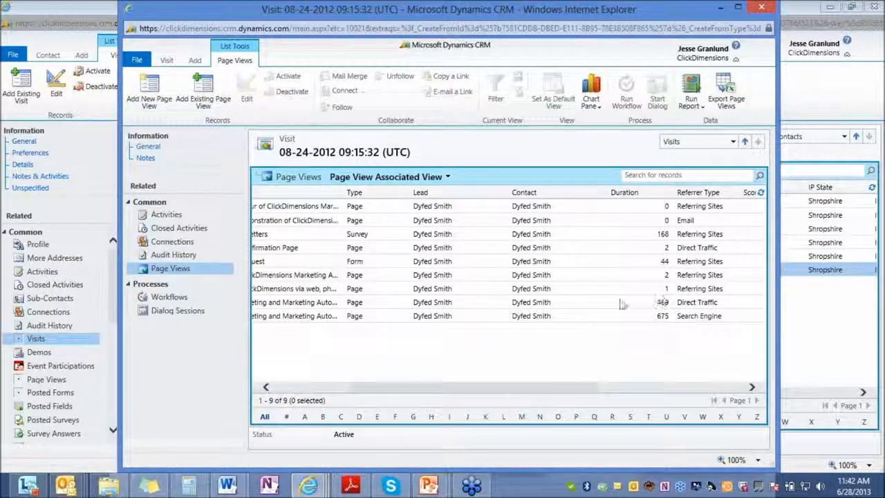
pyautogui.click(147, 145)
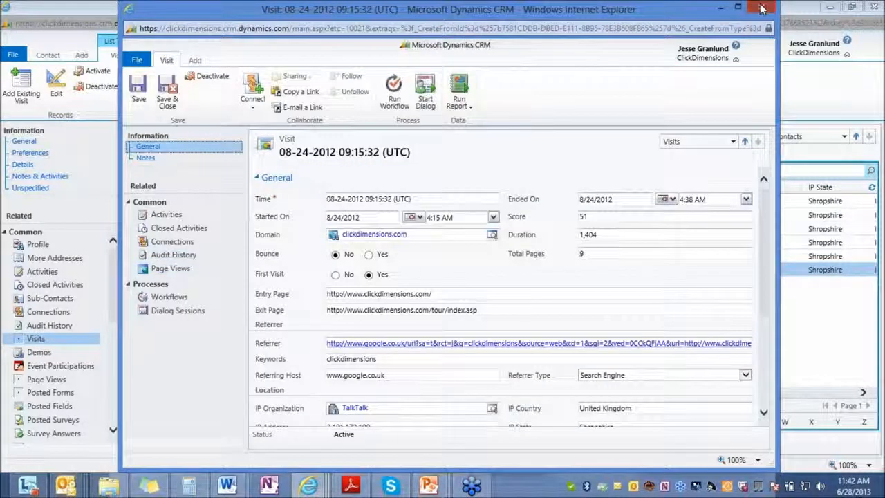
pyautogui.click(763, 9)
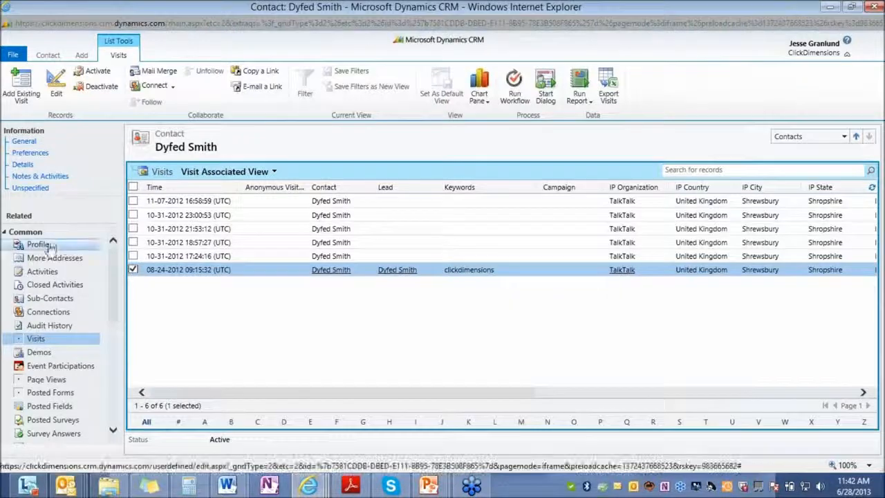
# Show the contact's posted forms, examine the ROI Quick Guide submission's field values, and close it
pyautogui.scroll(-3, 110, 291)
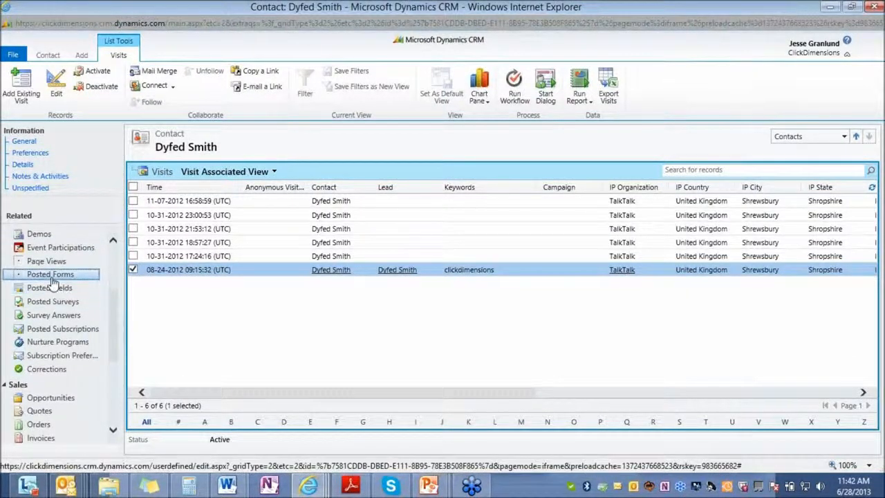
pyautogui.click(53, 277)
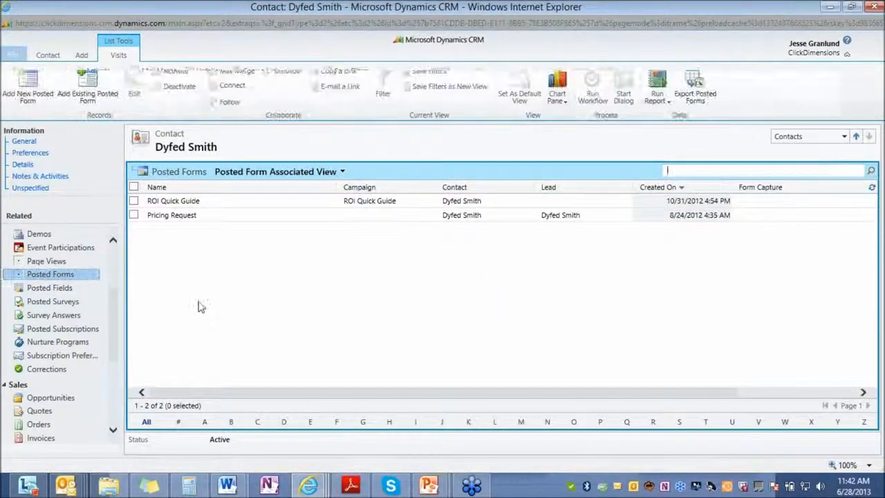
pyautogui.click(232, 202)
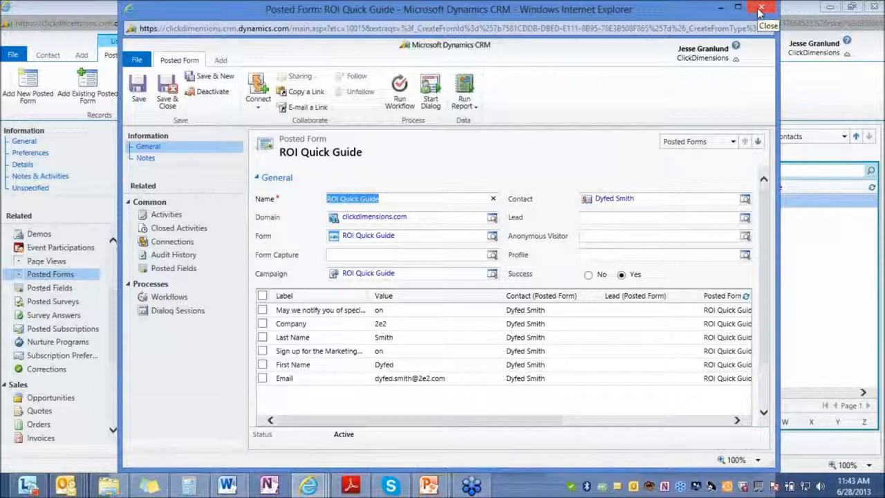
pyautogui.click(760, 10)
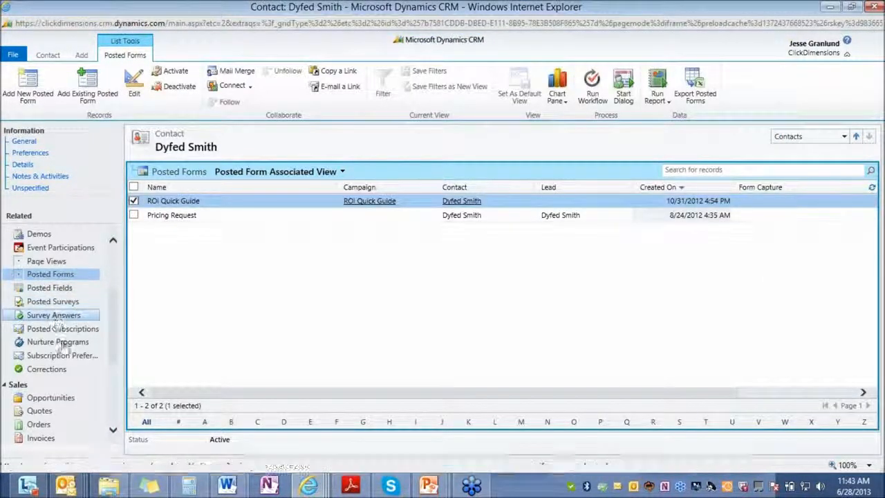
# Show the activated nurtures for the contact, select Production: PAM Nurture, and close the list and contact record without running it
pyautogui.scroll(-3, 113, 338)
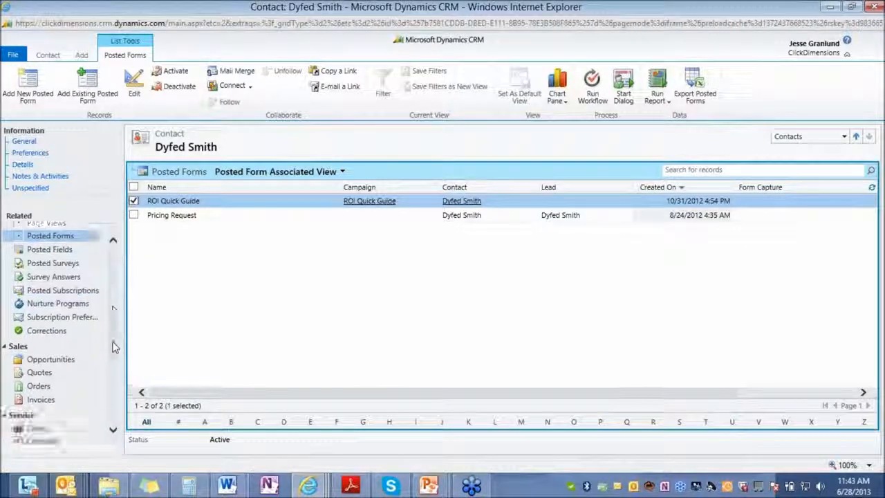
pyautogui.scroll(4, 111, 346)
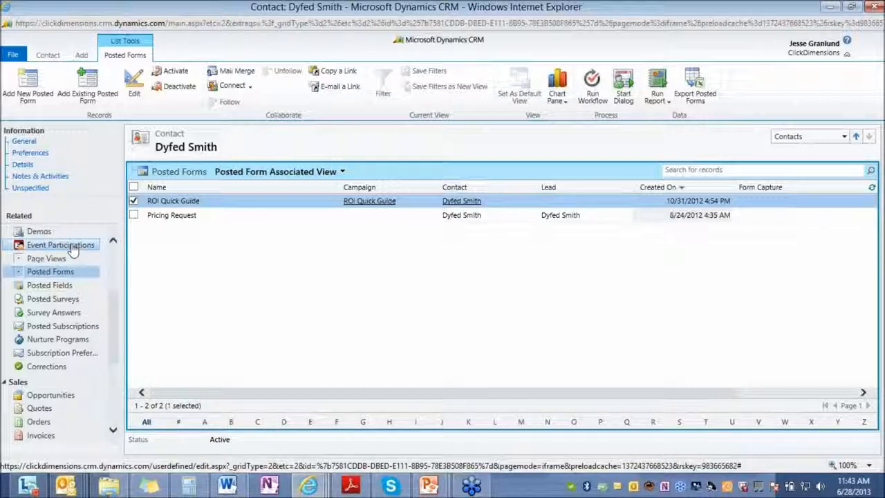
pyautogui.click(36, 143)
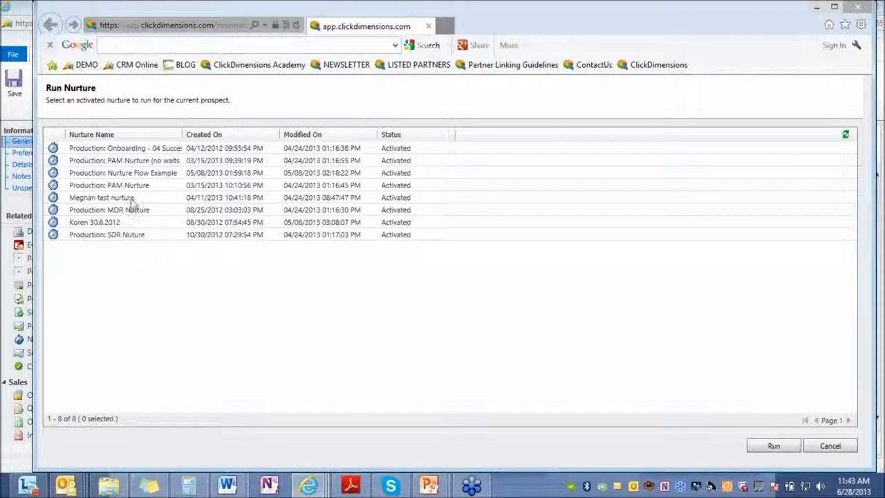
pyautogui.click(134, 186)
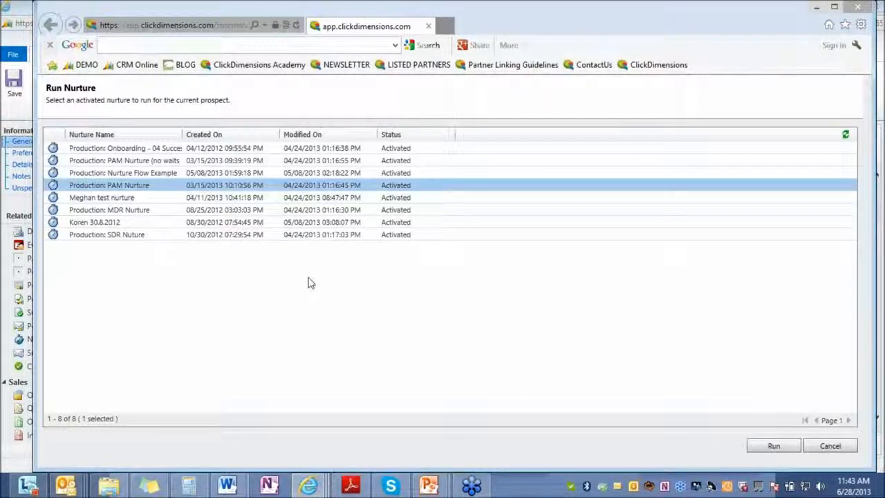
pyautogui.click(428, 28)
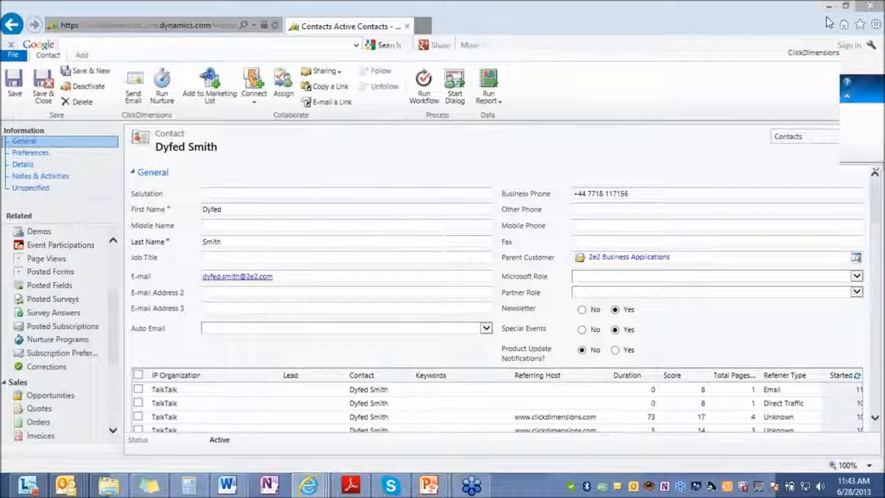
pyautogui.click(870, 9)
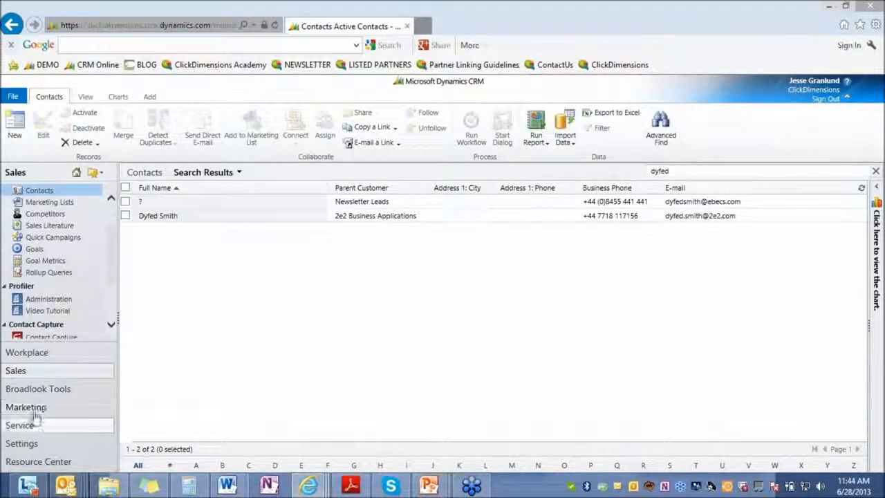
# Show the ClickDimensions Web Content under Settings and search it for "roi"
pyautogui.click(30, 449)
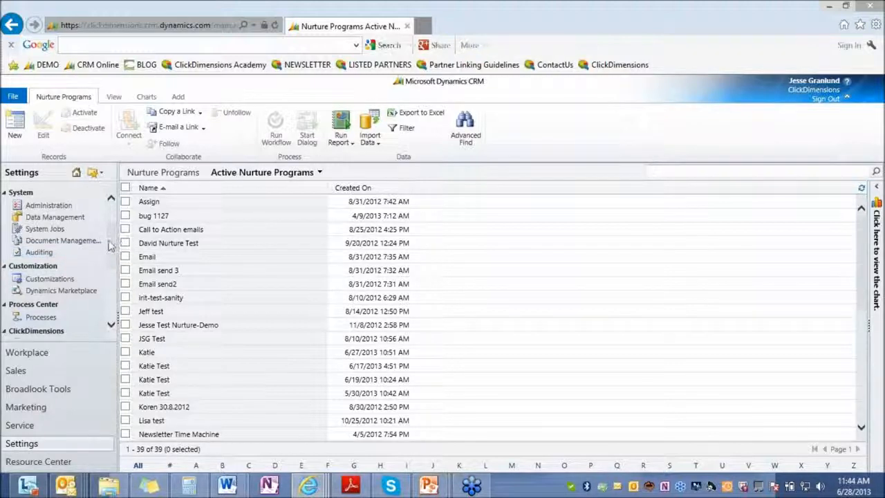
pyautogui.scroll(-2, 104, 262)
pyautogui.scroll(-3, 107, 266)
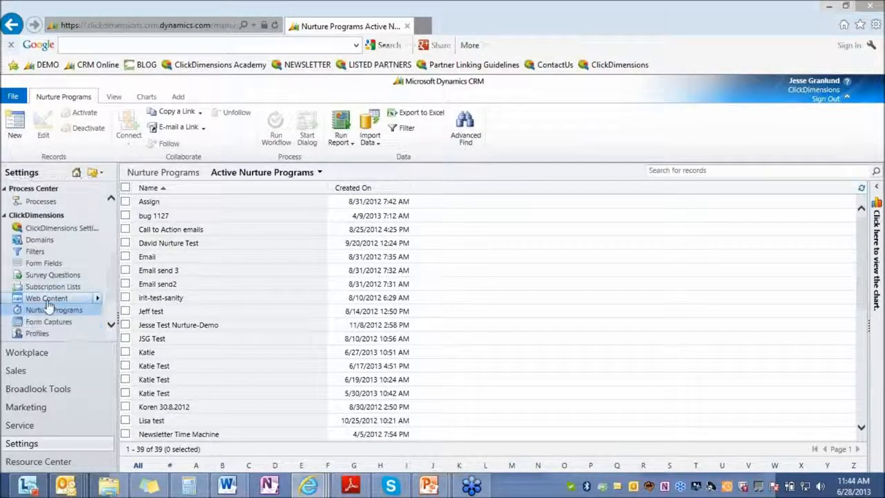
pyautogui.click(54, 308)
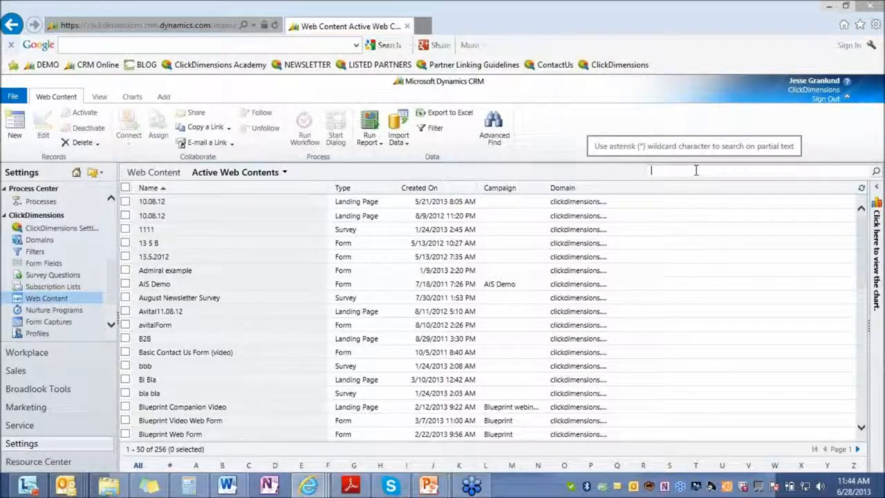
pyautogui.write('co')
pyautogui.press('Return')
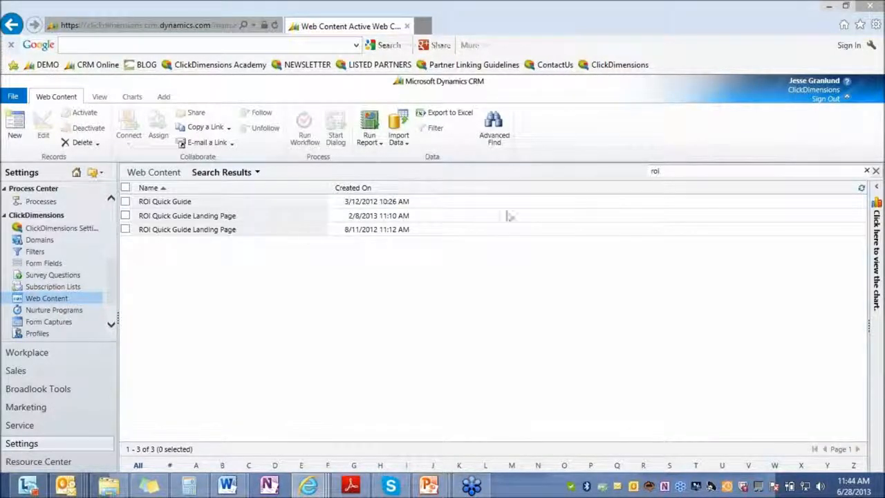
# Open the ROI Quick Guide Landing Page created 2/8/2013 in the landing page designer in a maximized window
pyautogui.click(208, 215)
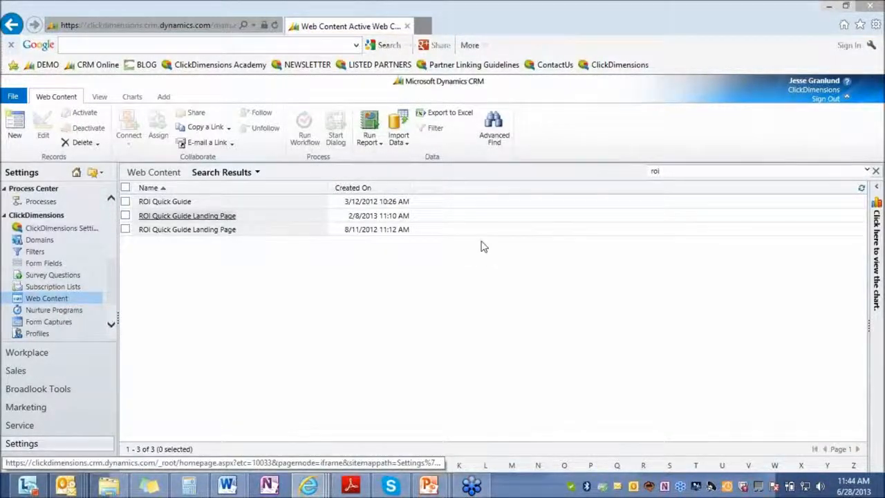
pyautogui.click(739, 8)
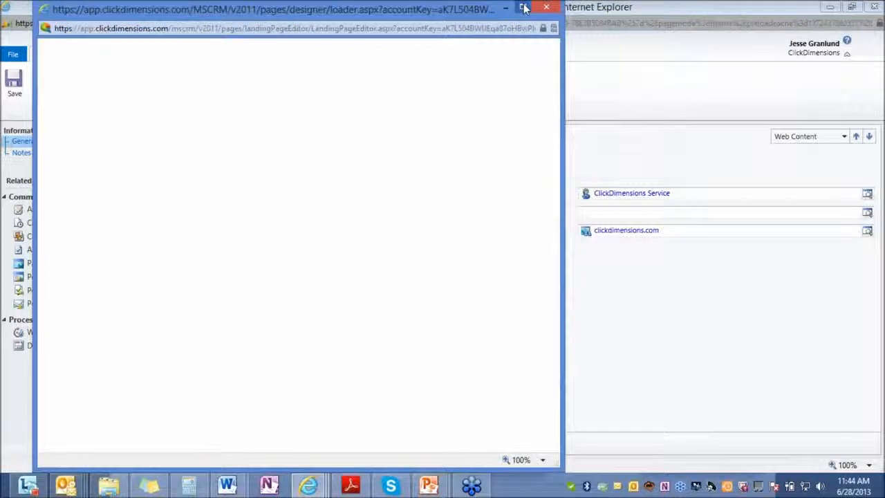
pyautogui.click(526, 8)
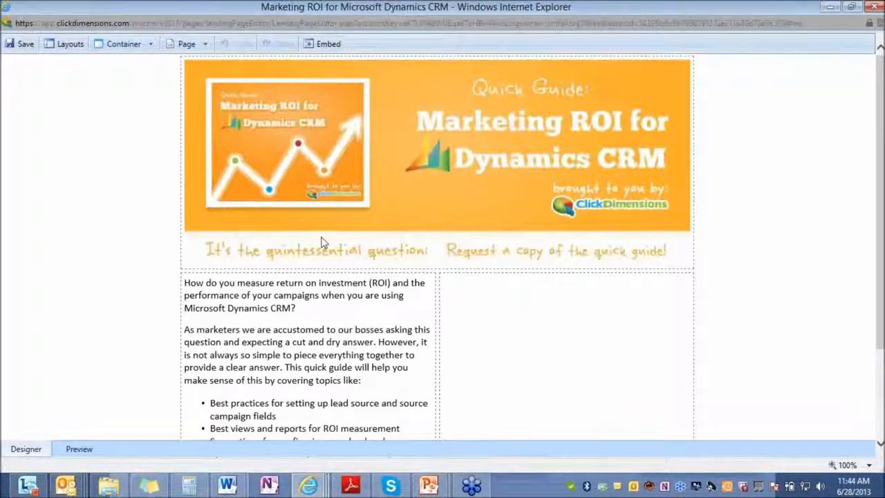
# Show the insert options for the landing page's text block, dismiss them, and view the embedded request form beside it
pyautogui.scroll(-1, 321, 242)
pyautogui.rightClick(318, 284)
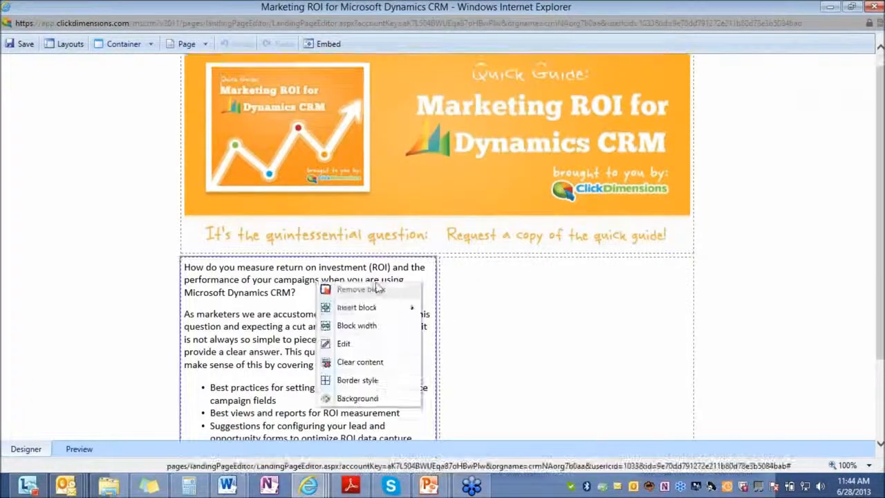
pyautogui.moveTo(379, 309)
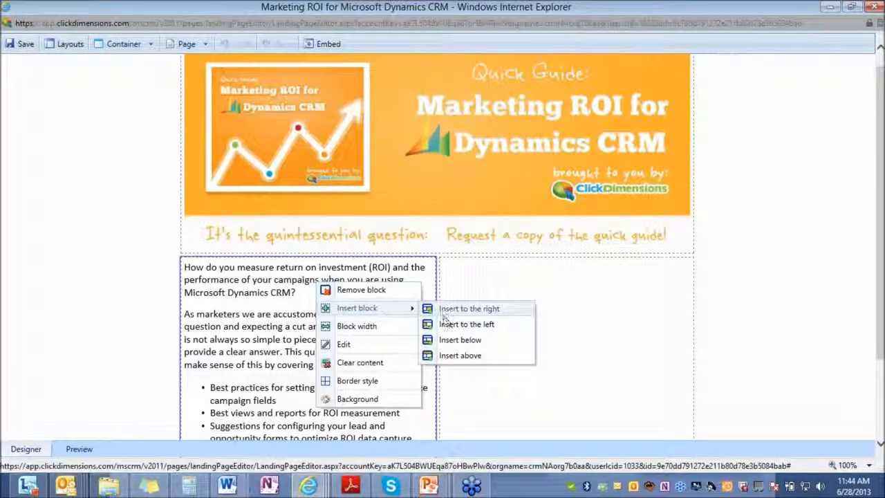
pyautogui.click(269, 313)
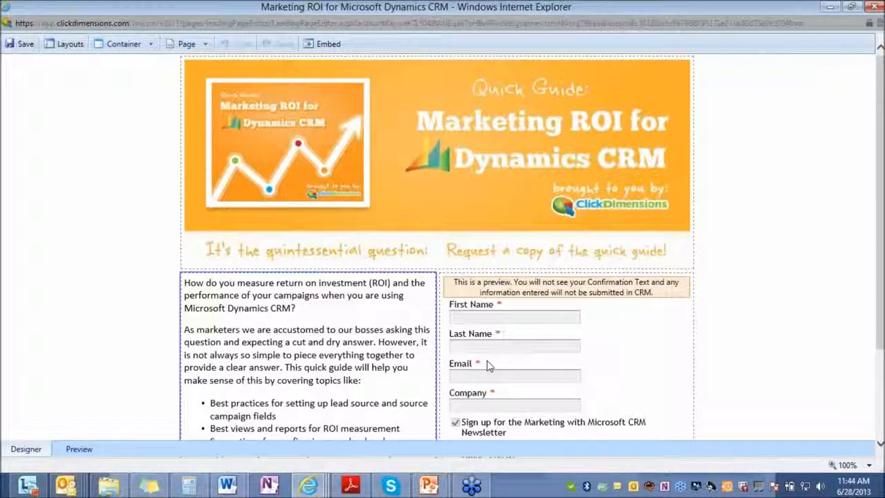
pyautogui.scroll(-2, 484, 364)
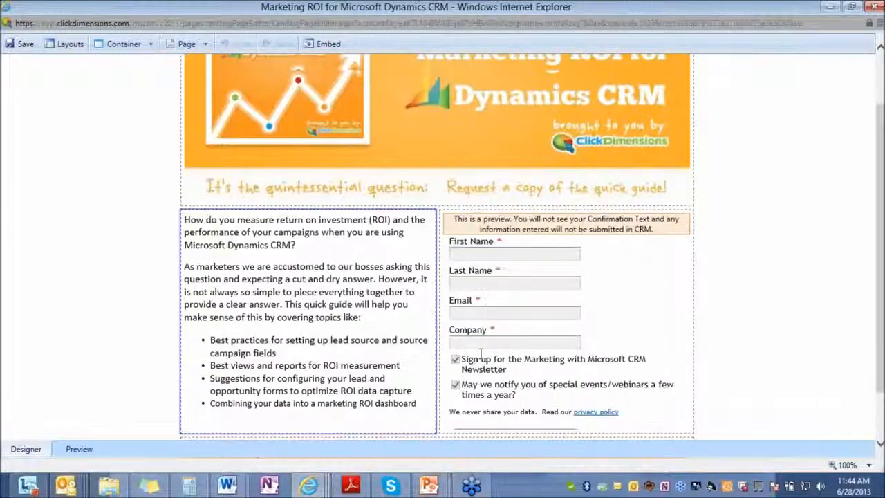
# Show the landing page's link and iframe embed codes, and close the dialog and the landing page designer
pyautogui.scroll(2, 483, 363)
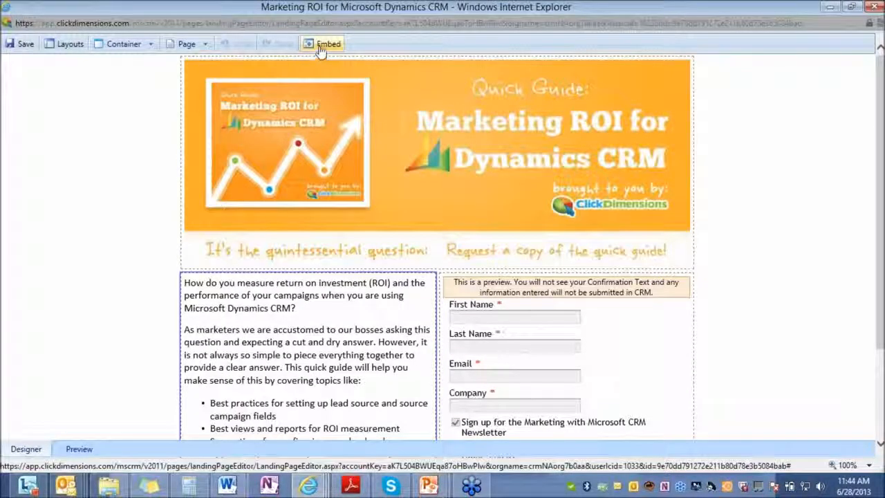
pyautogui.click(325, 44)
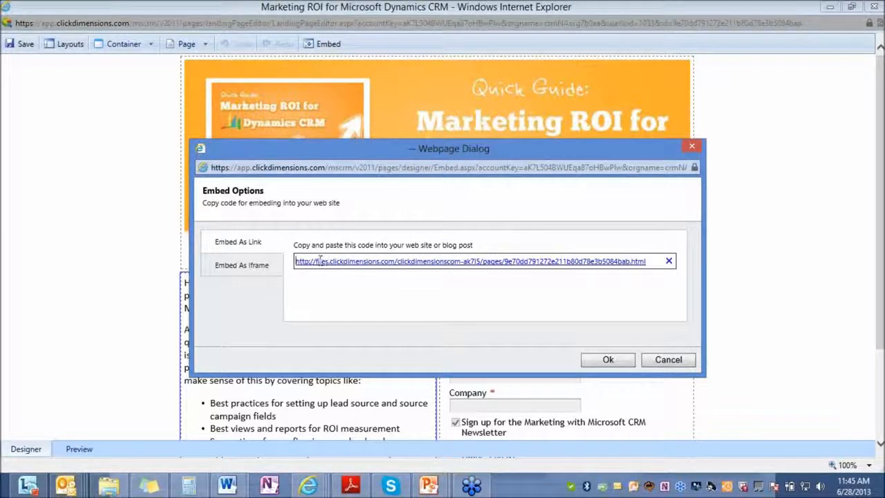
pyautogui.click(242, 270)
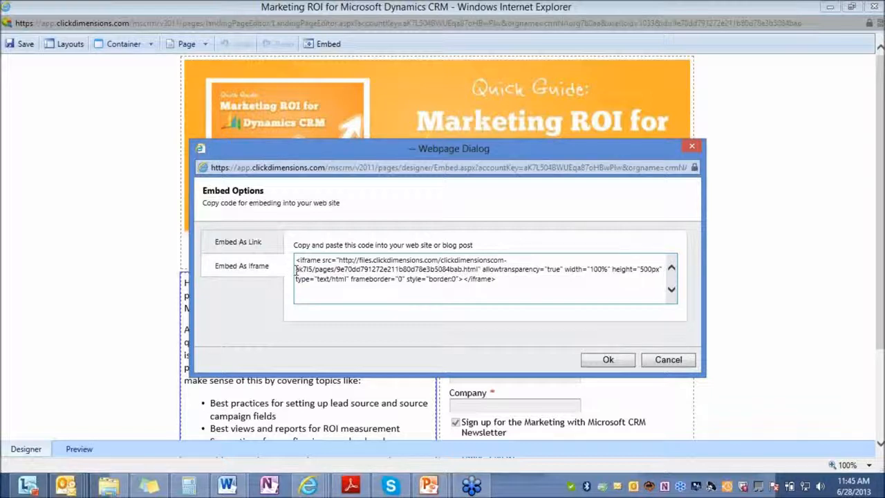
pyautogui.click(690, 148)
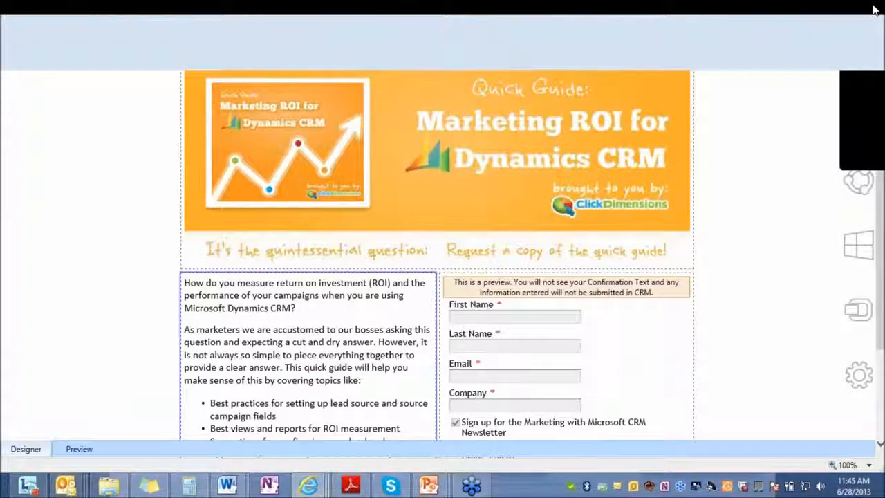
pyautogui.click(872, 7)
pyautogui.click(871, 7)
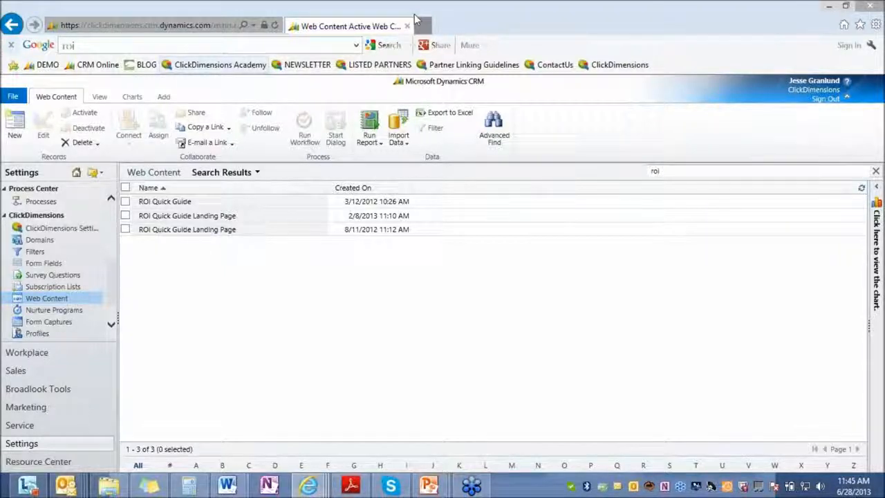
# Open the ClickDimensions Contact Us page in a new tab, view its form fields, and complete the slider CAPTCHA without submitting
pyautogui.click(423, 28)
pyautogui.click(554, 65)
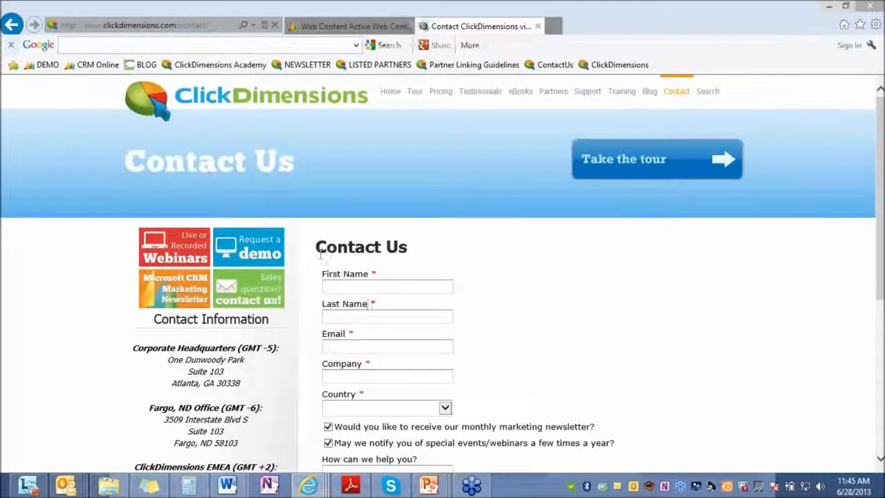
pyautogui.scroll(-2, 408, 264)
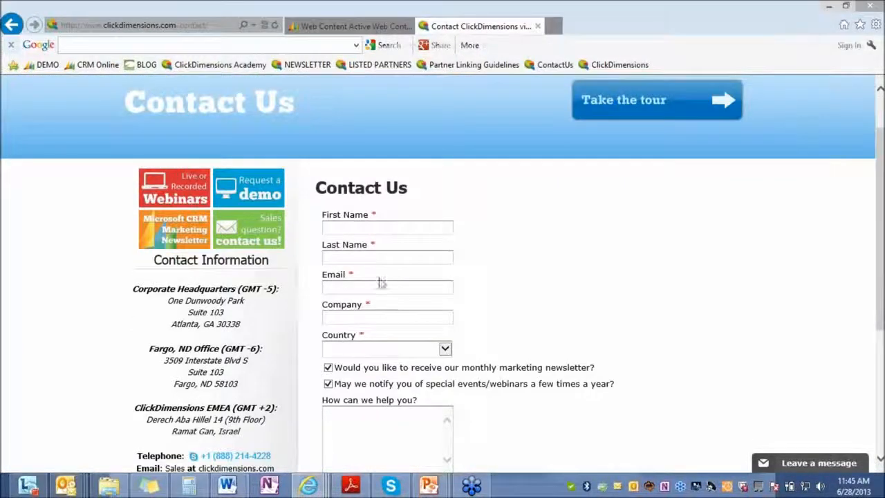
pyautogui.scroll(-1, 366, 351)
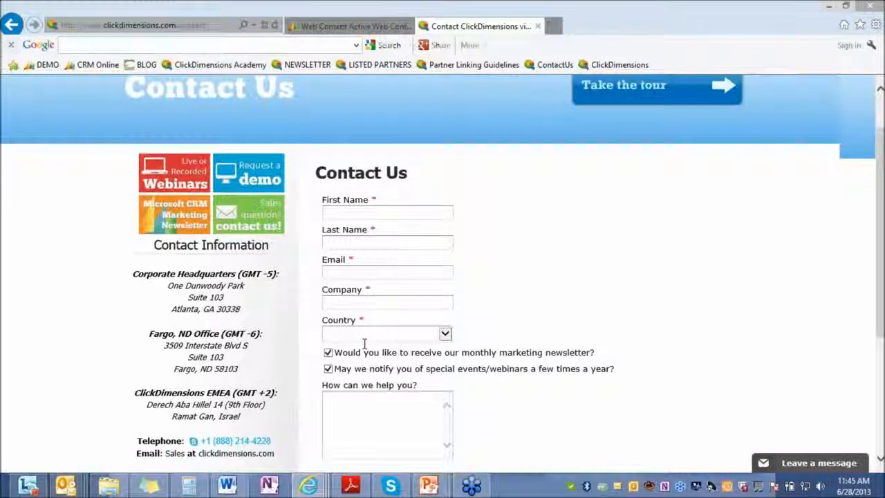
pyautogui.scroll(-1, 376, 383)
pyautogui.moveTo(328, 438); pyautogui.dragTo(448, 437)
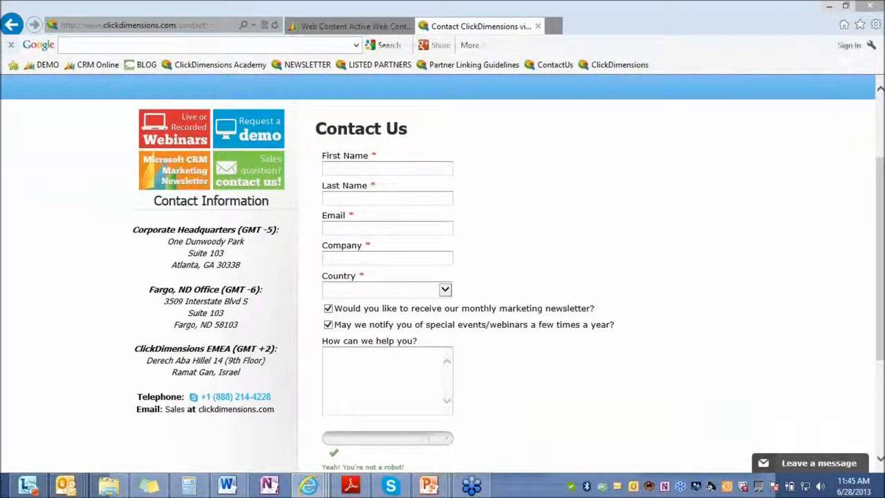
# Bring up the Contact Us form in a maximized Form Editor and browse its available form fields and form components
pyautogui.moveTo(0, 21); pyautogui.dragTo(377, 78)
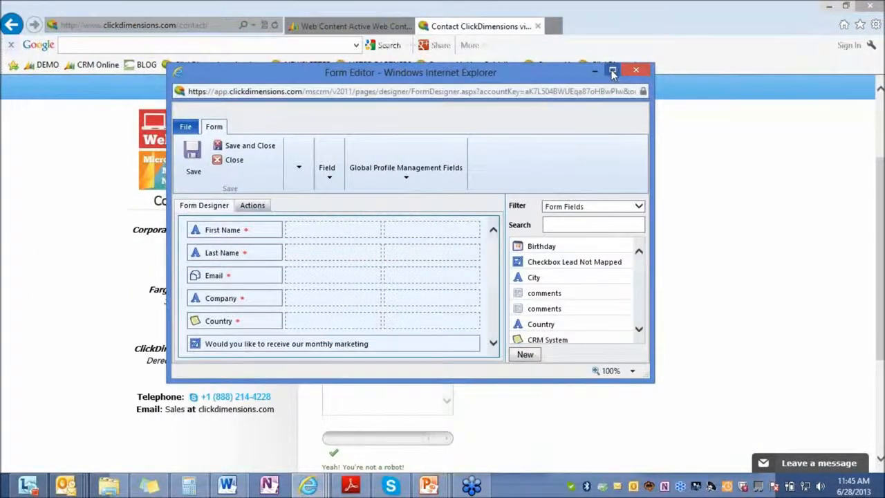
pyautogui.click(611, 69)
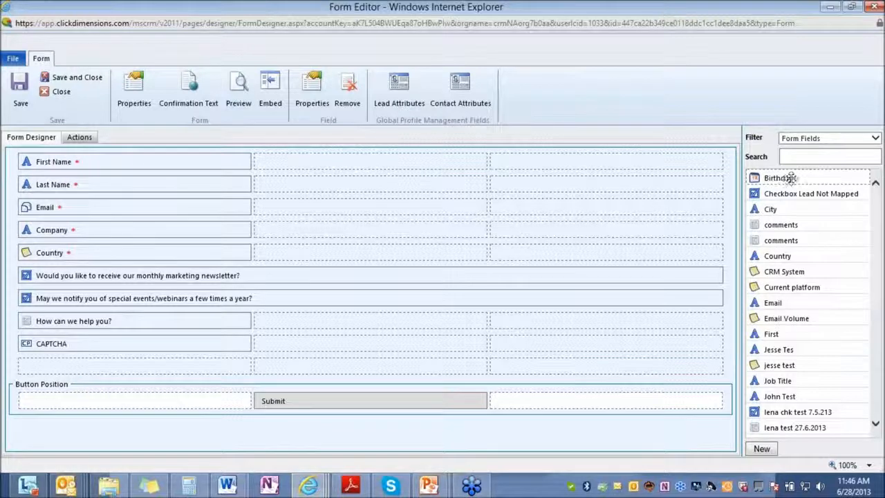
pyautogui.moveTo(790, 178); pyautogui.dragTo(801, 239)
pyautogui.click(806, 139)
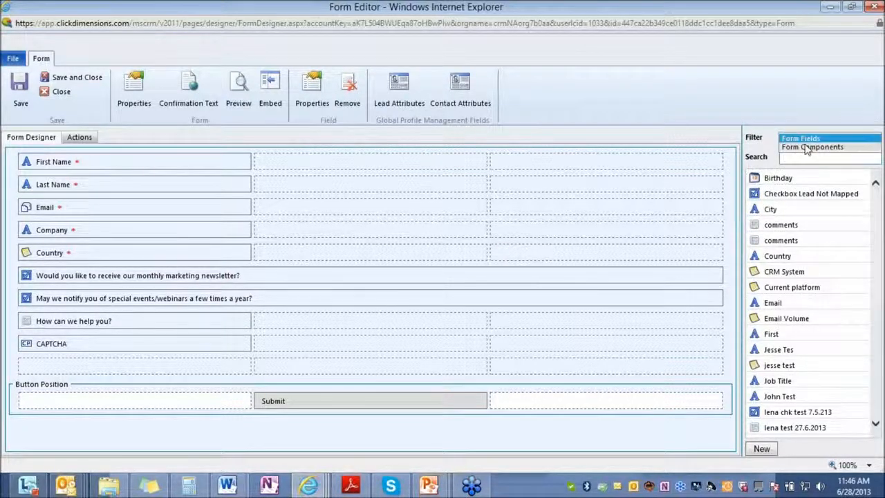
pyautogui.click(805, 147)
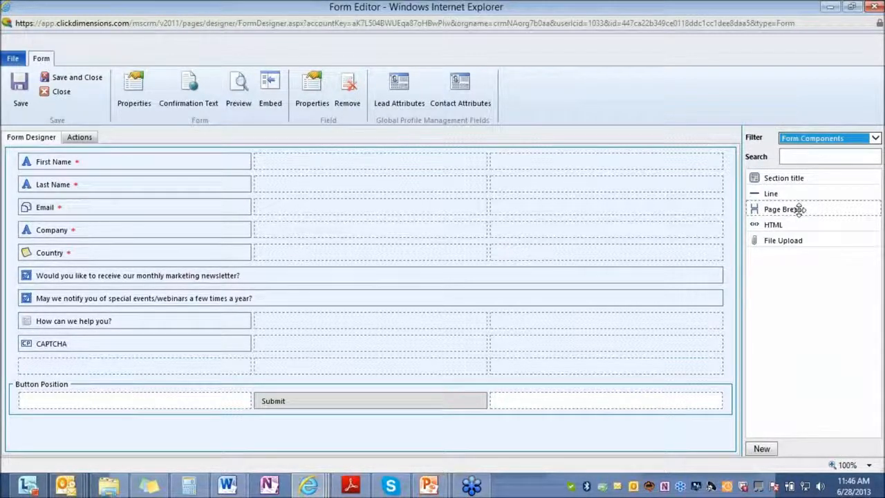
pyautogui.moveTo(804, 192)
pyautogui.mouseDown()
pyautogui.moveTo(733, 191)
pyautogui.moveTo(269, 369)
pyautogui.moveTo(119, 365)
pyautogui.moveTo(849, 201)
pyautogui.moveTo(814, 201)
pyautogui.mouseUp()
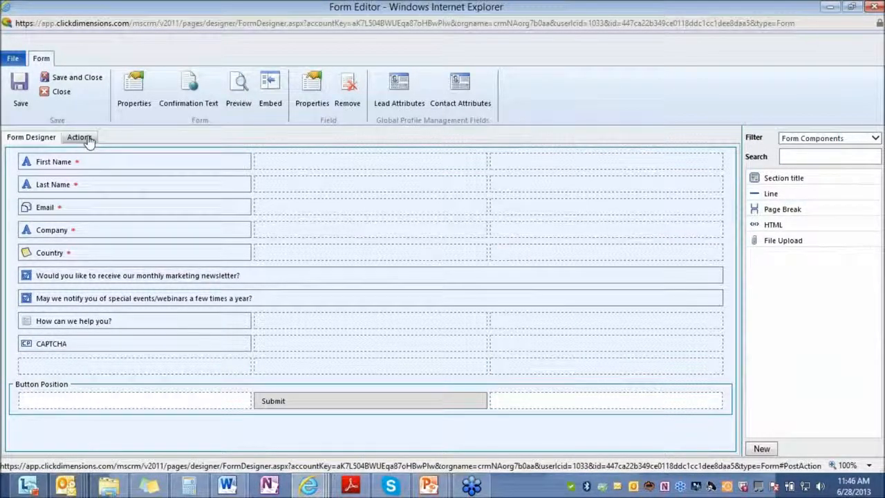
# Show the form's actions and demonstrate dragging the Add to Marketing List action without adding it to the form
pyautogui.click(88, 138)
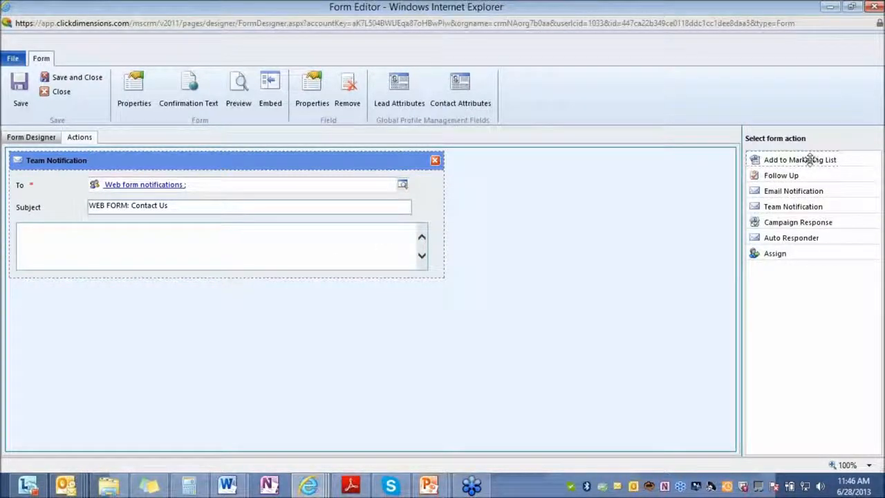
pyautogui.moveTo(760, 160); pyautogui.dragTo(132, 304)
pyautogui.moveTo(523, 309); pyautogui.dragTo(825, 181)
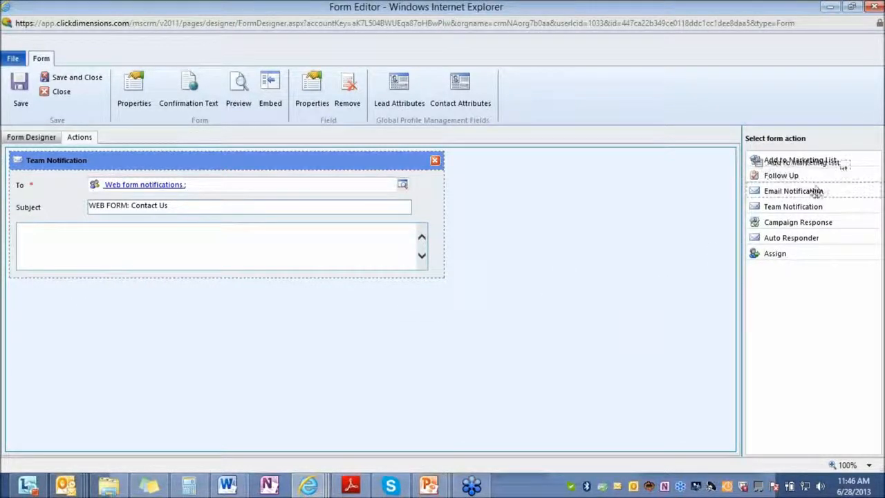
pyautogui.moveTo(689, 190); pyautogui.dragTo(802, 243)
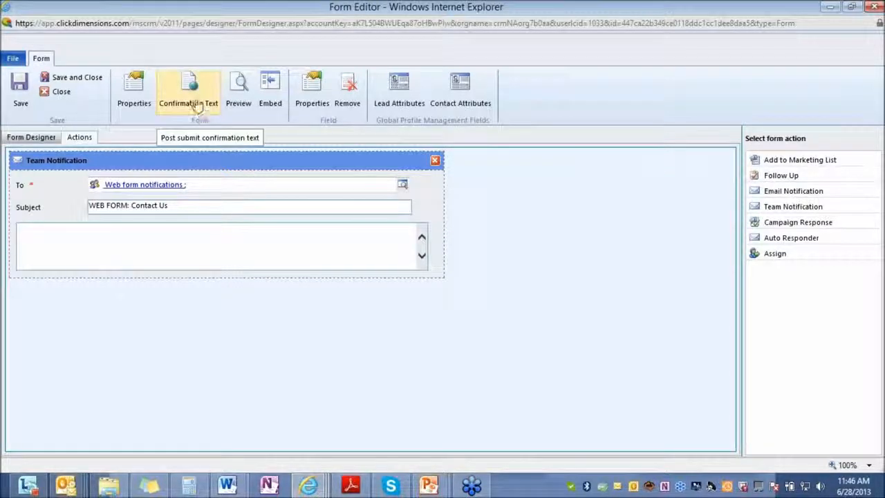
# Show the form's link, iframe and widget embed codes, and close the dialog and the Form Editor
pyautogui.click(272, 107)
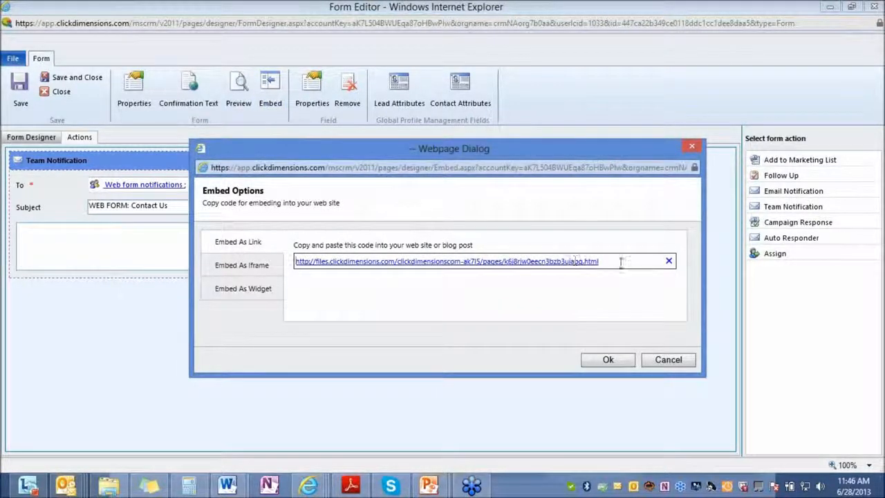
pyautogui.click(255, 267)
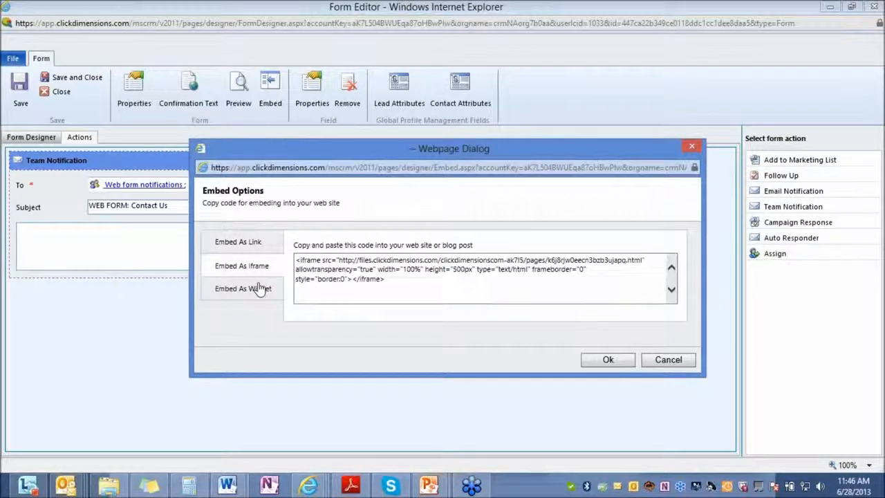
pyautogui.click(264, 294)
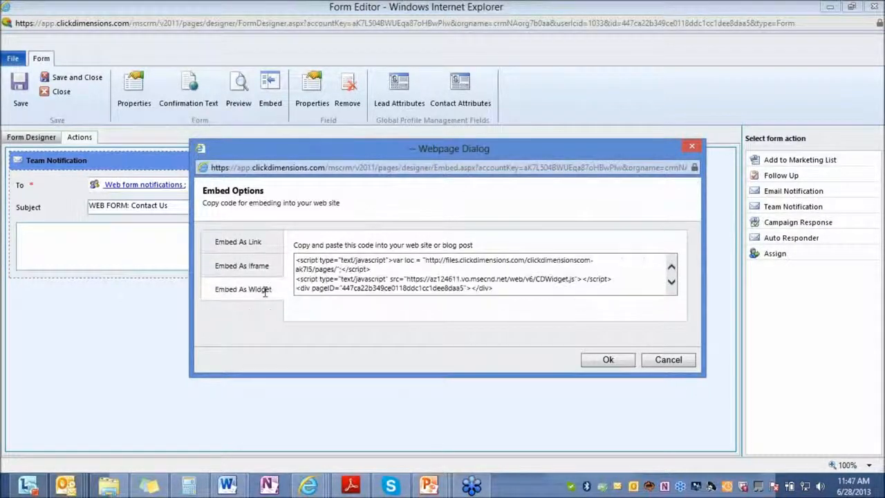
pyautogui.click(692, 147)
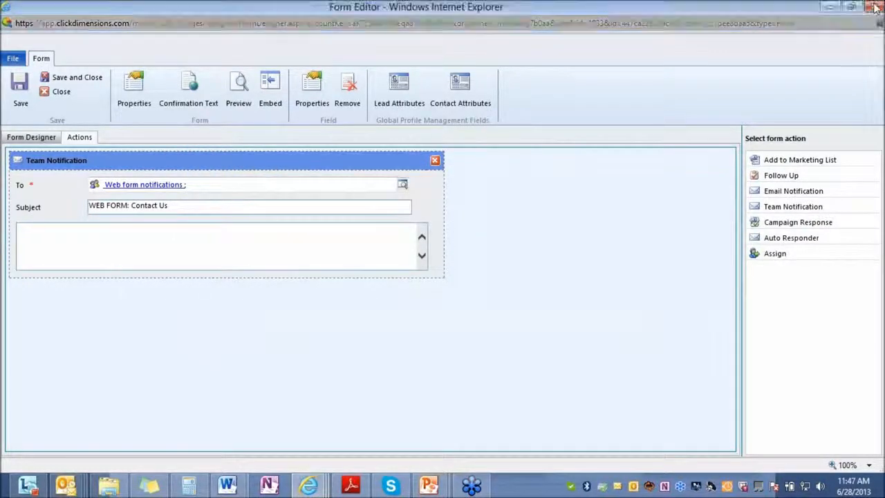
pyautogui.click(875, 8)
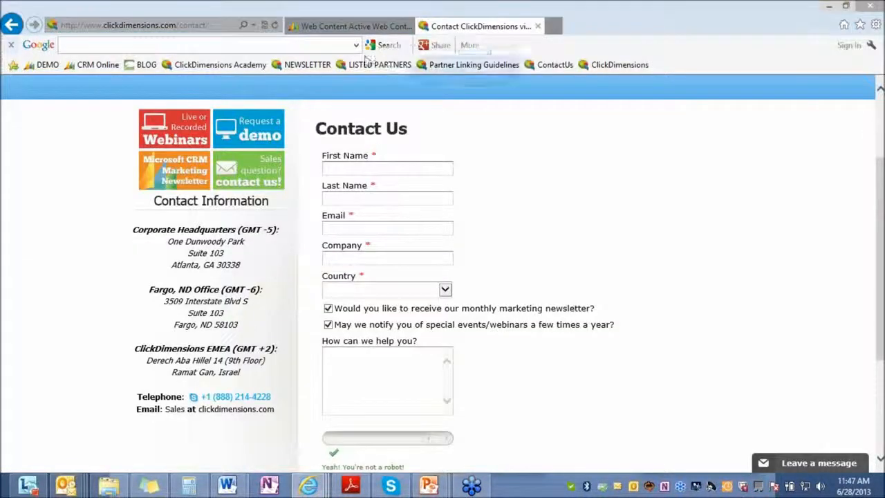
# Return to the Web Content list, bring up the survey in a maximized Survey Editor, and list the available Survey Components
pyautogui.click(350, 27)
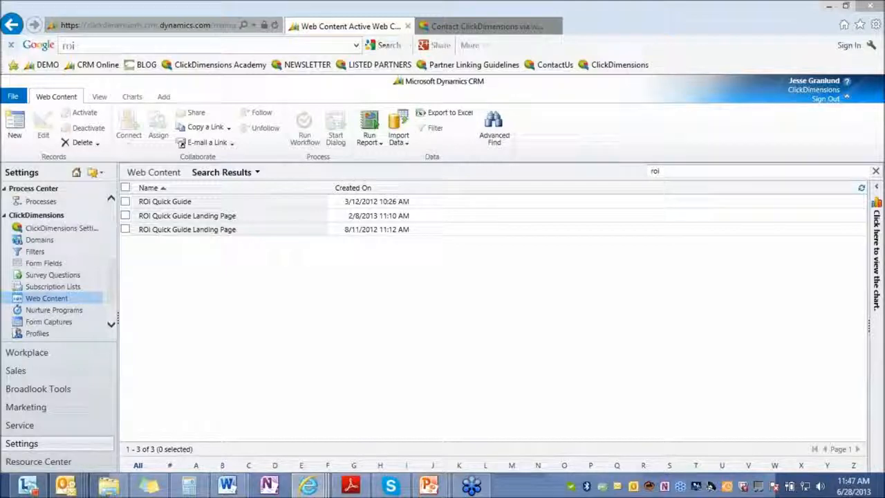
pyautogui.moveTo(0, 14); pyautogui.dragTo(457, 82)
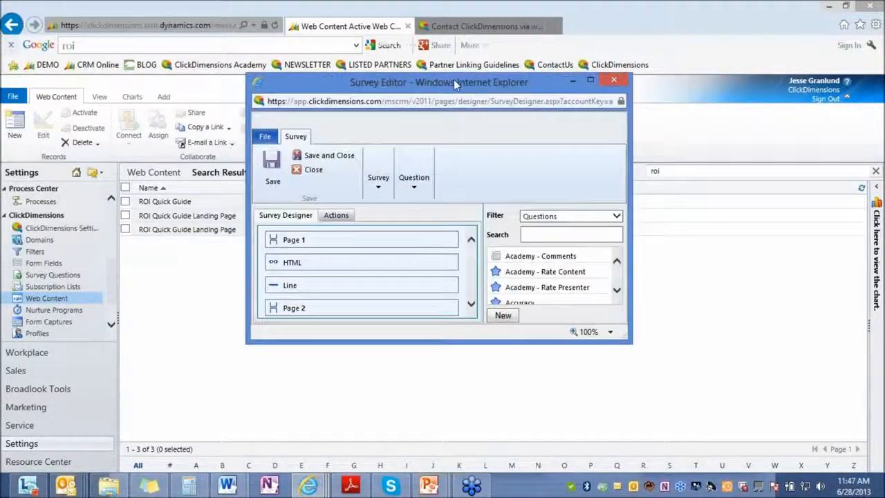
pyautogui.click(591, 82)
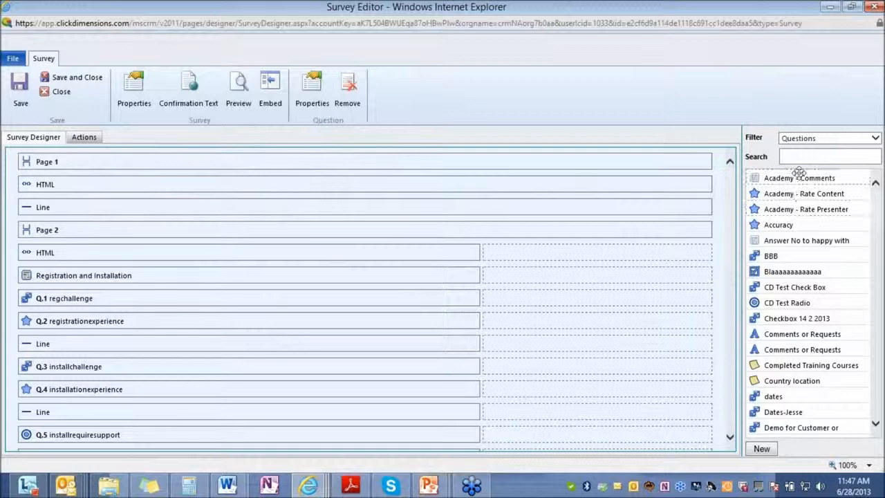
pyautogui.click(818, 141)
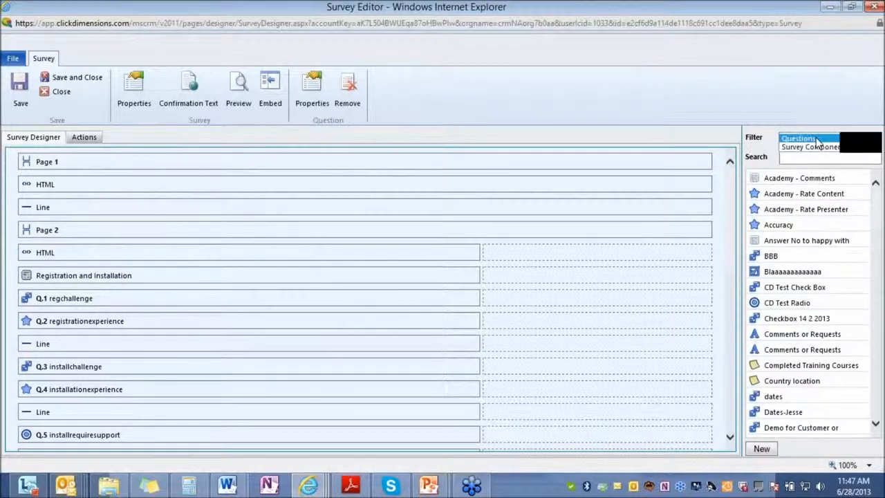
pyautogui.click(823, 148)
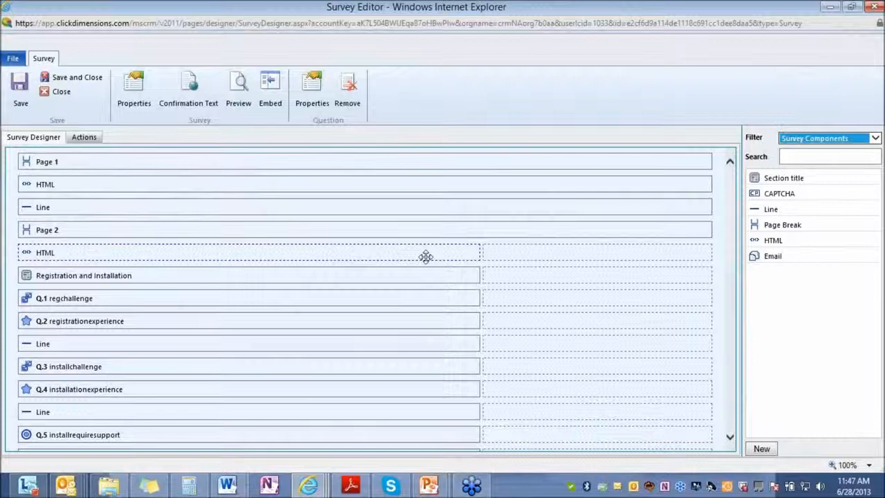
# Preview the survey in a widened window and advance from the welcome page to the Registration and Installation questions
pyautogui.click(240, 98)
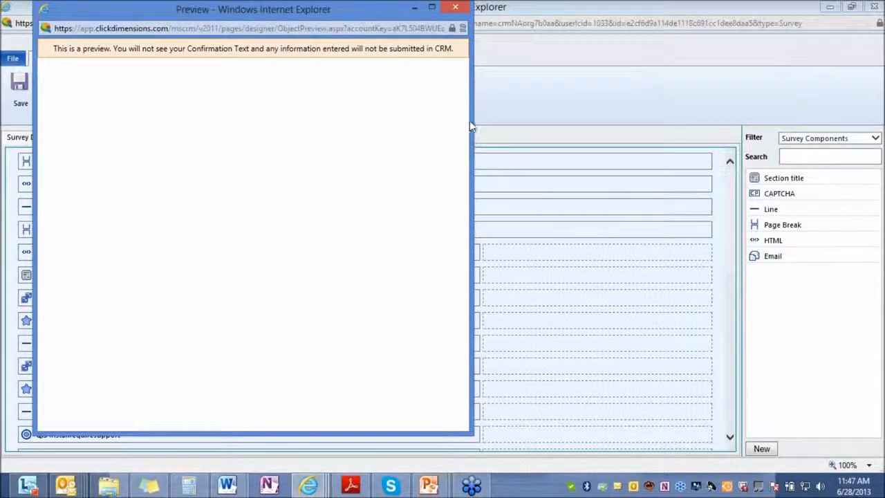
pyautogui.moveTo(472, 120); pyautogui.dragTo(546, 121)
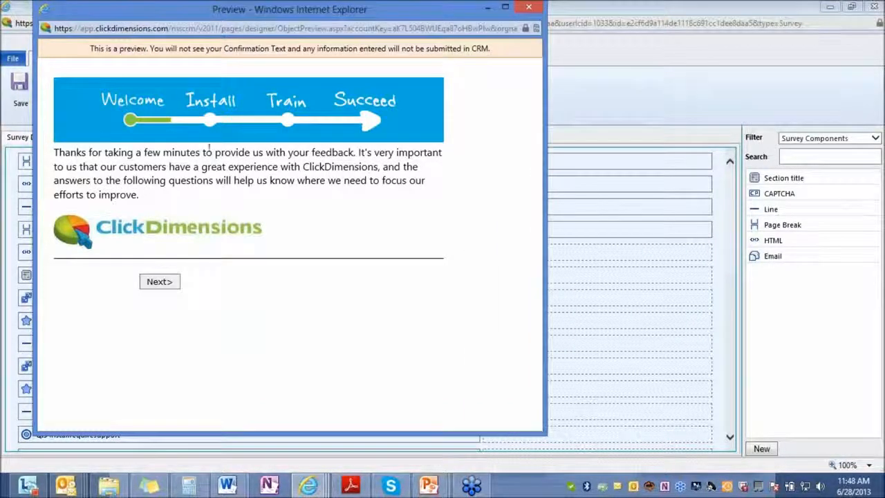
pyautogui.click(161, 288)
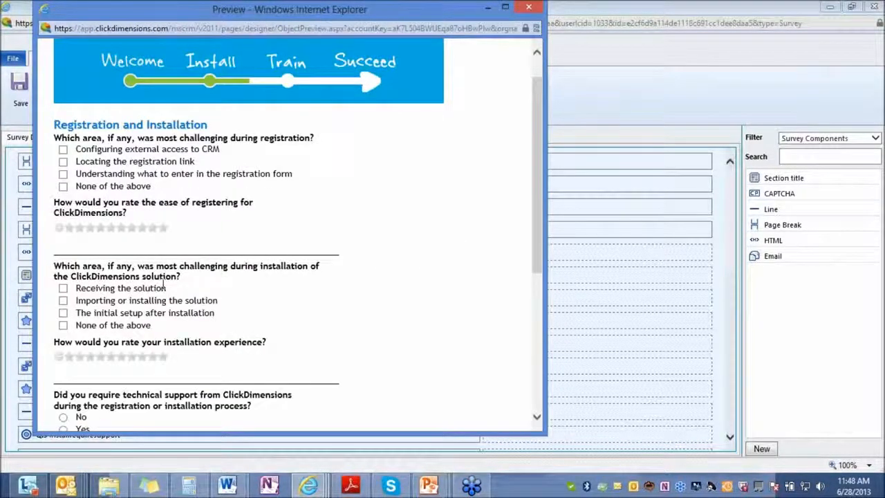
# Tick the first two registration challenges, rate registration 8 stars and installation experience 7 stars, view the remaining questions, and close the preview
pyautogui.click(63, 150)
pyautogui.click(63, 161)
pyautogui.scroll(-2, 69, 155)
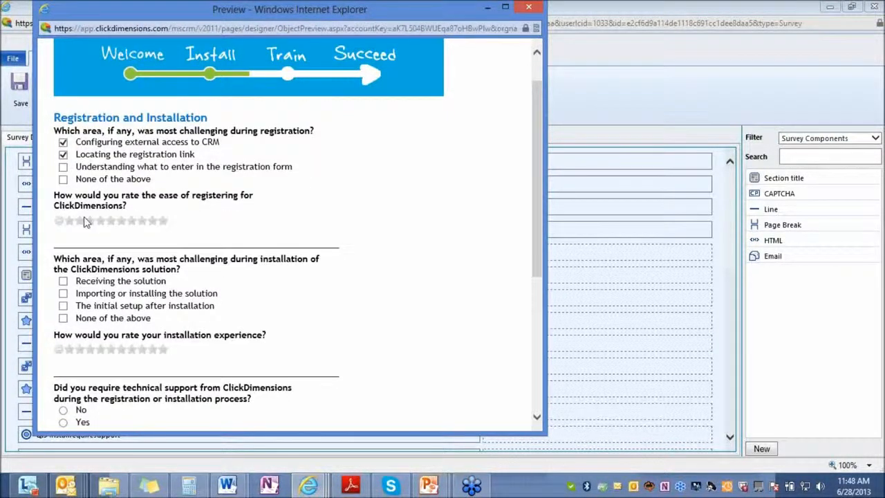
pyautogui.click(142, 154)
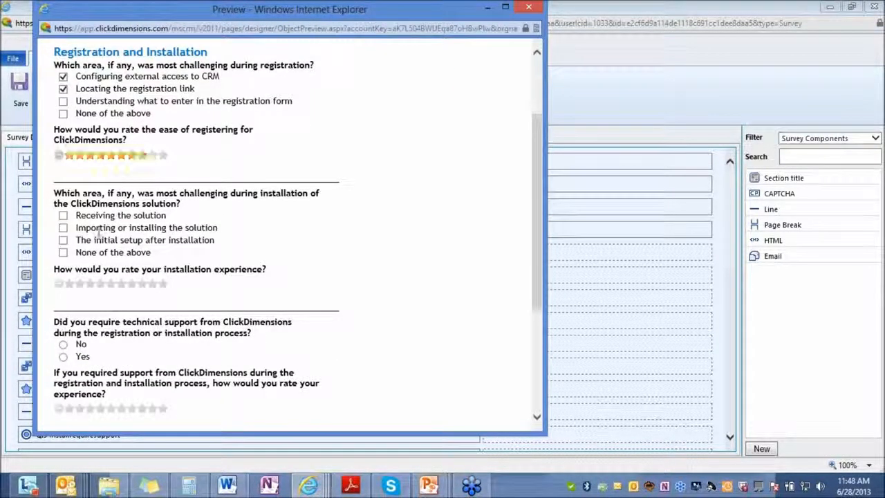
pyautogui.scroll(-3, 92, 264)
pyautogui.click(138, 197)
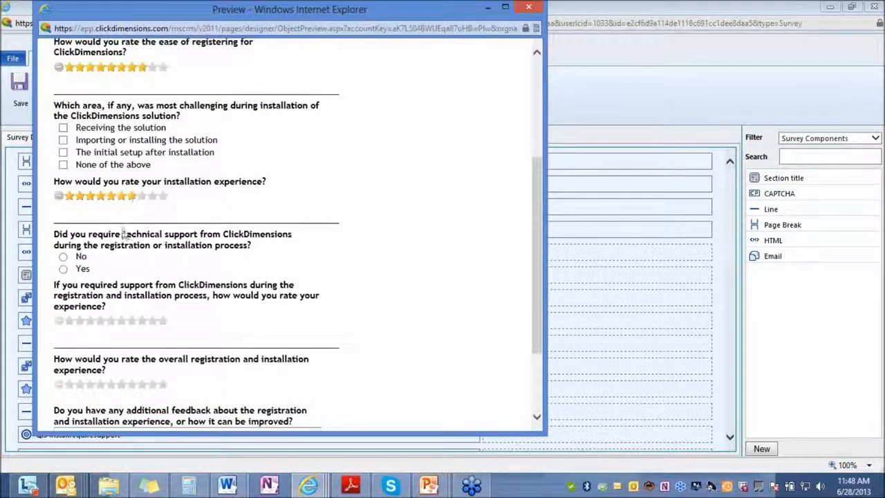
pyautogui.scroll(-4, 121, 276)
pyautogui.click(127, 362)
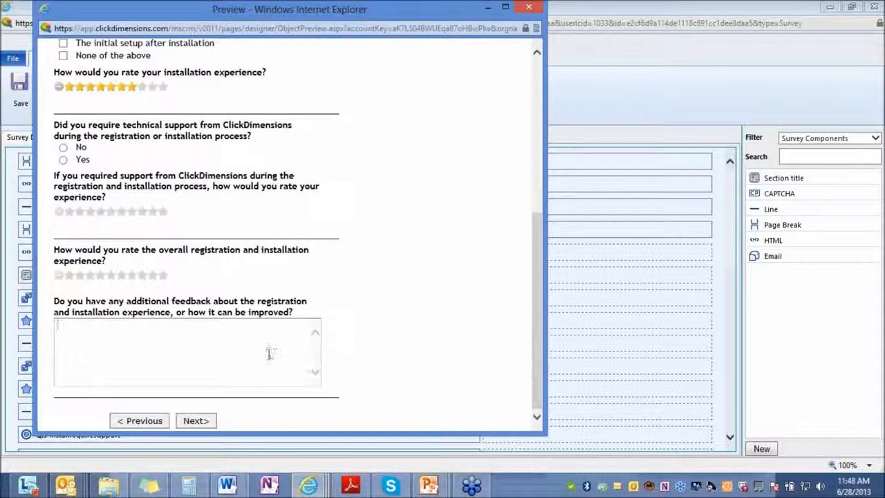
pyautogui.click(528, 7)
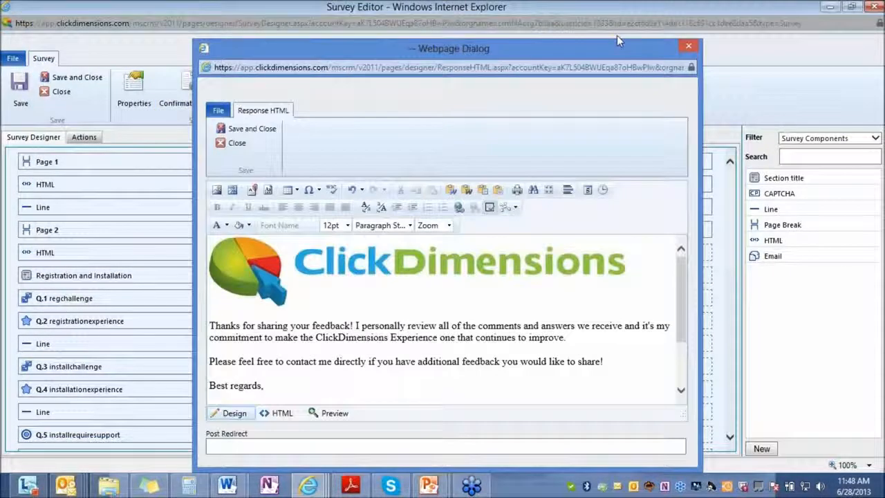
# Review the survey's confirmation text in design and HTML source form, check the Post Redirect field, and close the dialog
pyautogui.moveTo(616, 35); pyautogui.dragTo(572, 4)
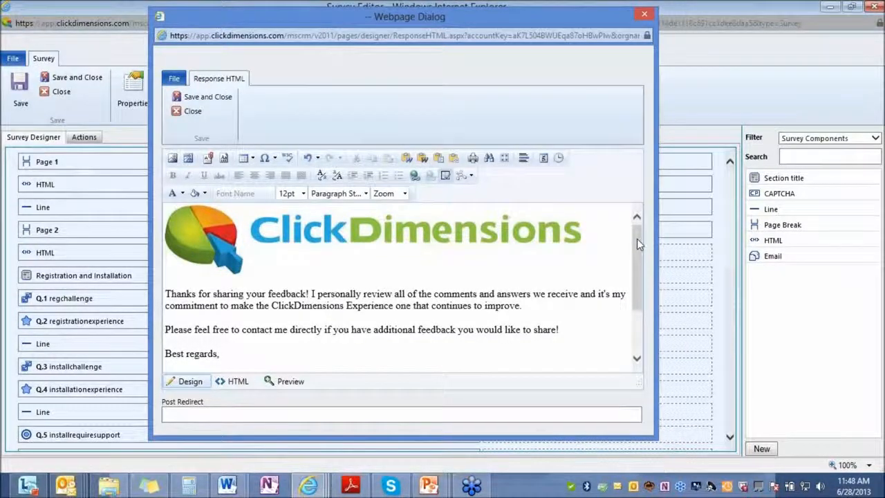
pyautogui.moveTo(636, 239); pyautogui.dragTo(637, 239)
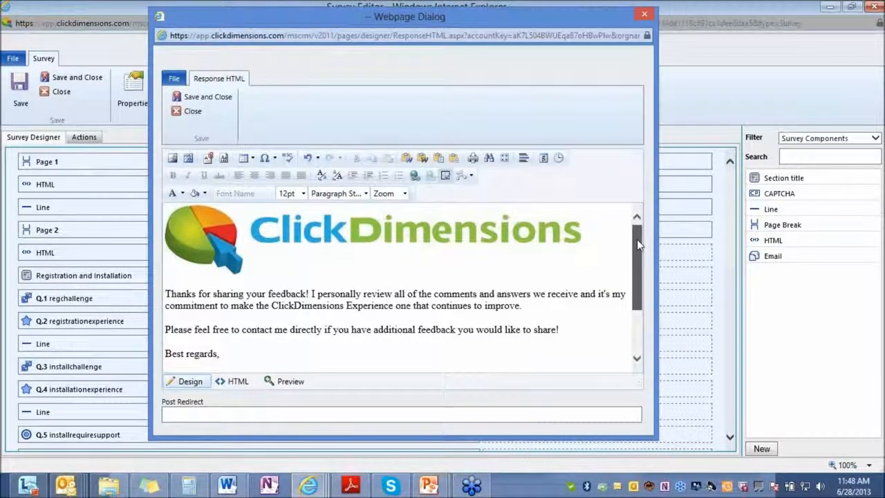
pyautogui.moveTo(636, 239)
pyautogui.mouseDown()
pyautogui.moveTo(636, 280)
pyautogui.moveTo(624, 235)
pyautogui.mouseUp()
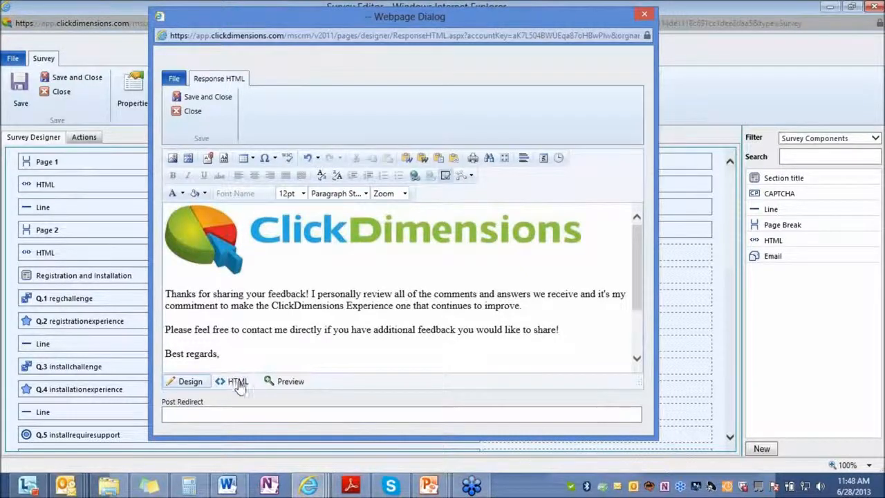
pyautogui.click(236, 385)
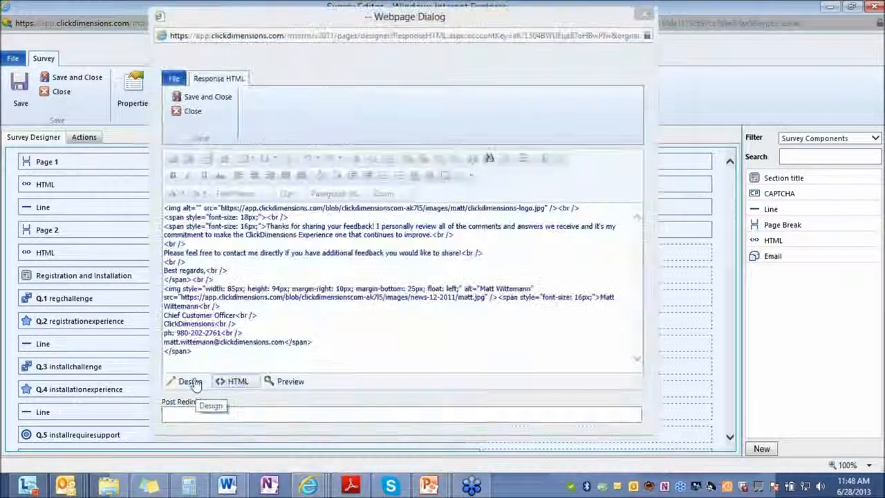
pyautogui.click(193, 385)
pyautogui.click(188, 412)
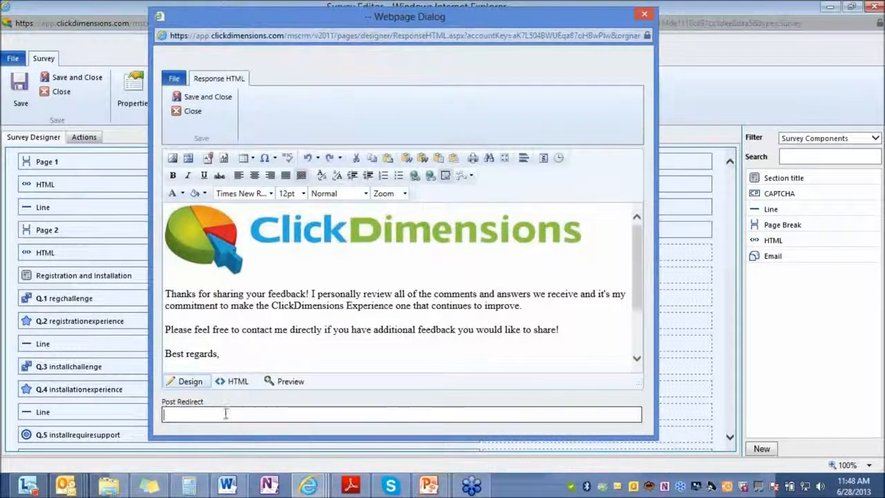
pyautogui.click(643, 16)
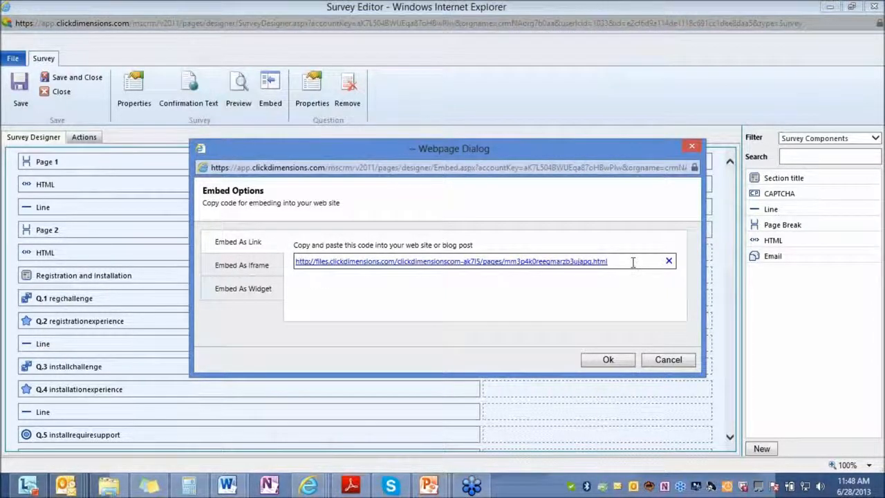
# Show the survey's iframe and widget embed codes, and close the Embed Options dialog
pyautogui.click(241, 270)
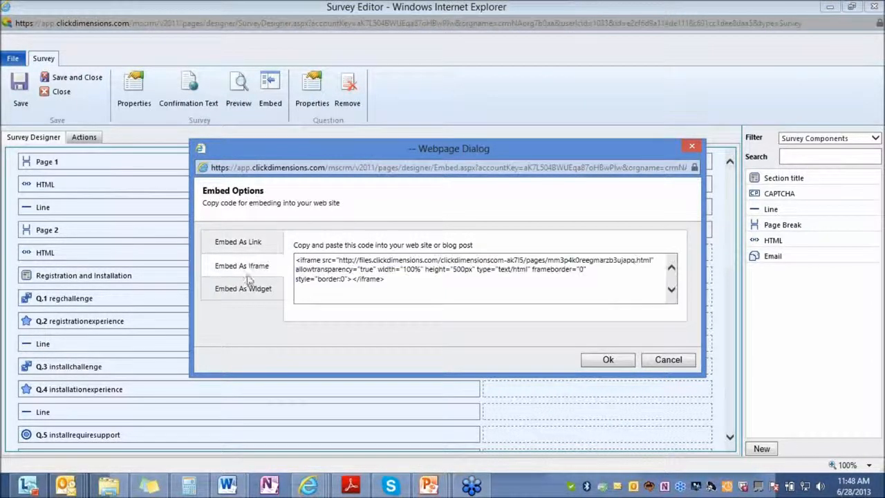
pyautogui.click(250, 293)
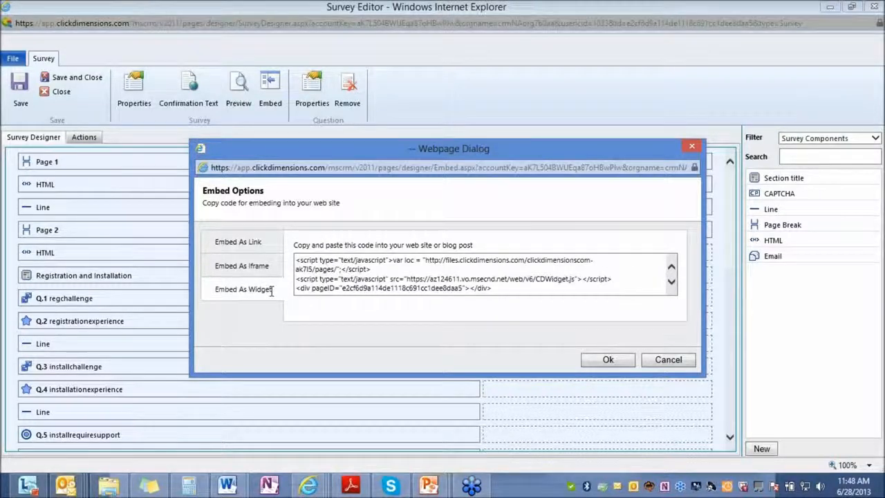
pyautogui.click(694, 145)
# Bring up the survey's actions and place Add to Marketing List and Follow Up actions below the Email Notification
pyautogui.click(83, 137)
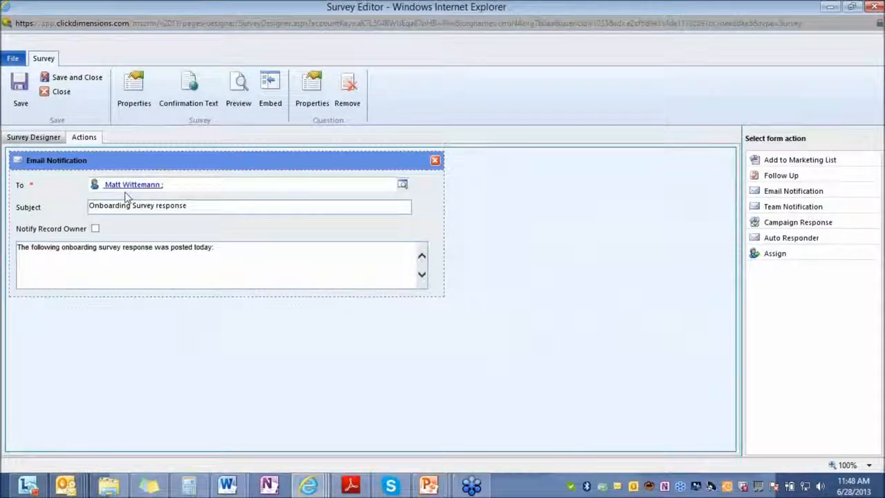
pyautogui.click(788, 159)
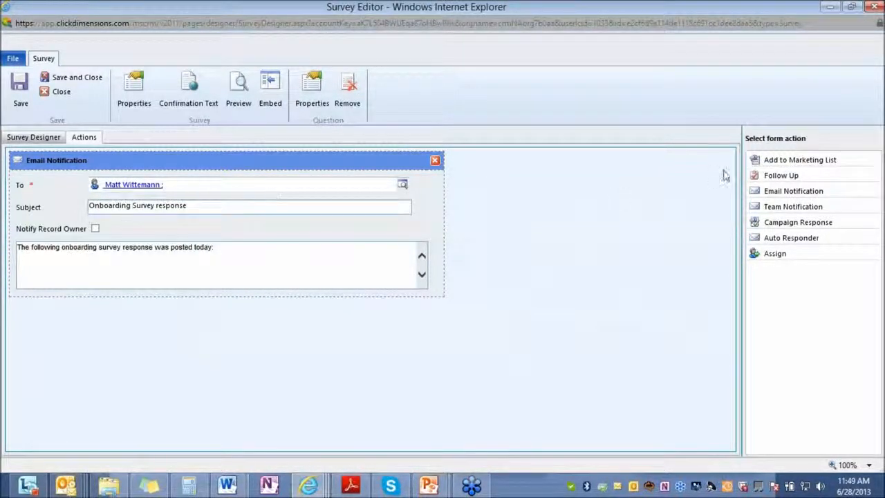
pyautogui.moveTo(776, 159); pyautogui.dragTo(220, 322)
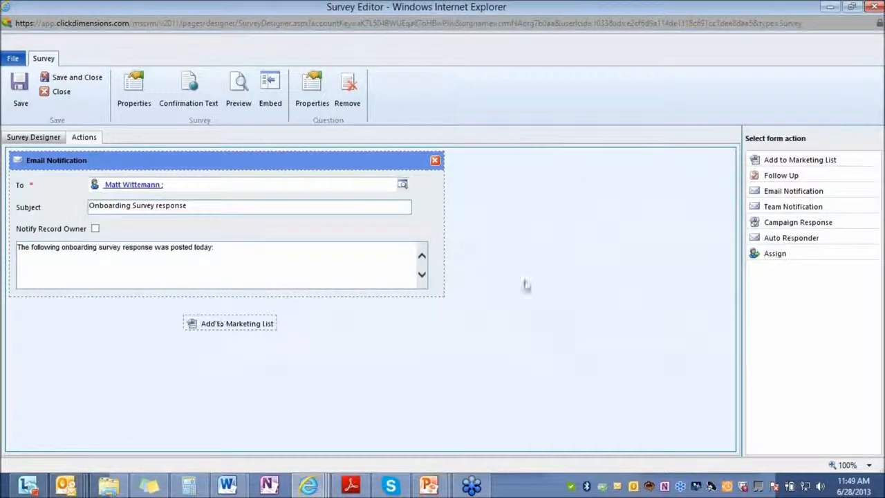
pyautogui.moveTo(817, 175); pyautogui.dragTo(192, 391)
pyautogui.click(193, 391)
pyautogui.click(186, 394)
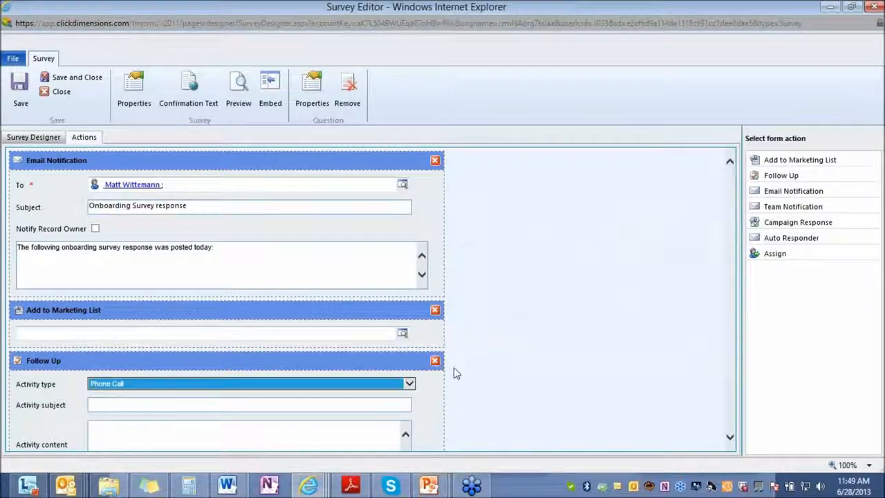
# Remove the Follow Up and Add to Marketing List actions from the survey
pyautogui.click(434, 361)
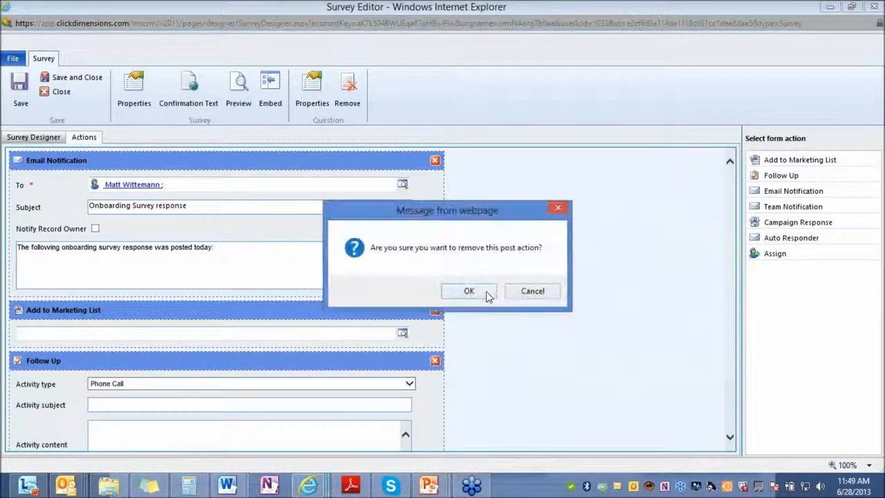
pyautogui.click(468, 290)
pyautogui.click(435, 309)
pyautogui.click(468, 291)
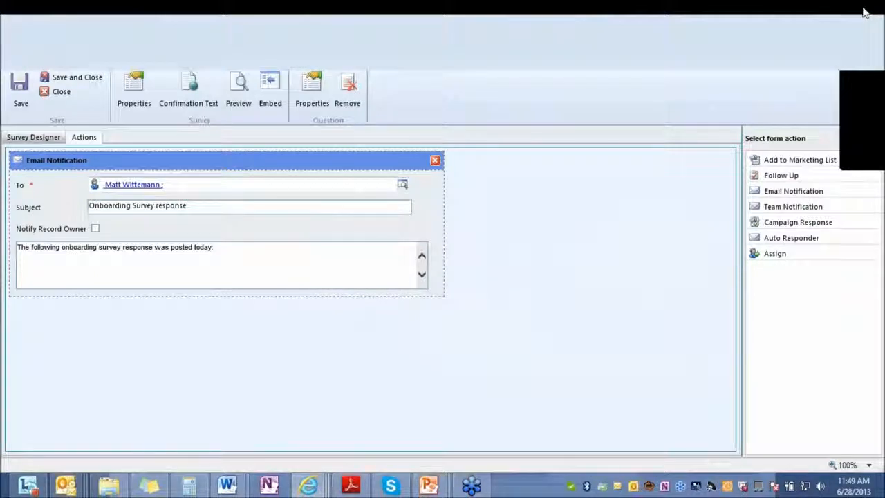
# Close the Survey Editor and bring up the ClickDimensions Settings page
pyautogui.click(863, 13)
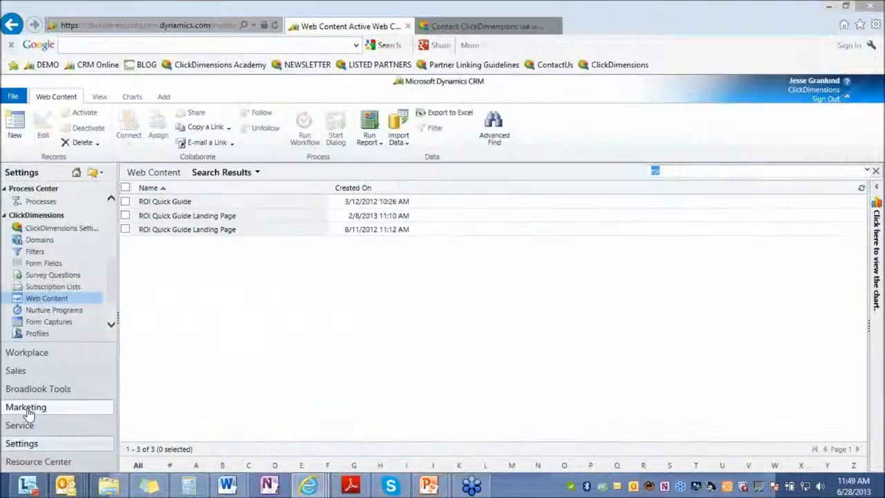
pyautogui.click(28, 409)
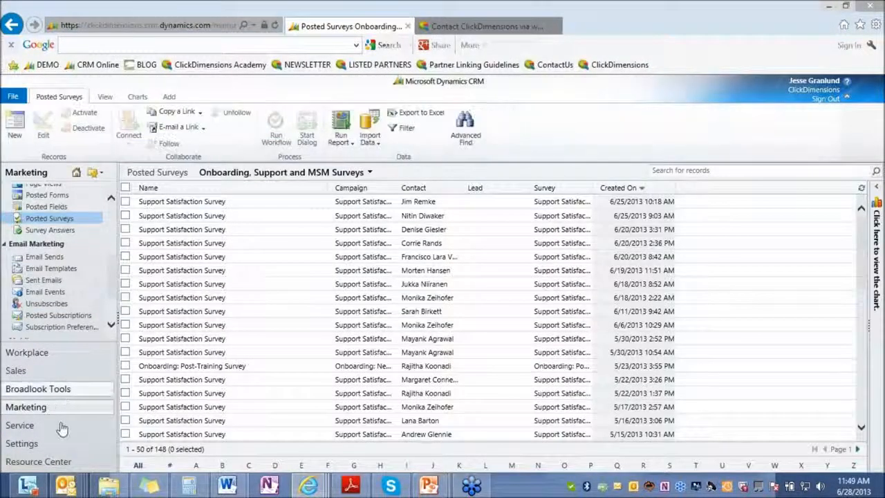
pyautogui.click(22, 443)
pyautogui.click(99, 297)
pyautogui.click(78, 228)
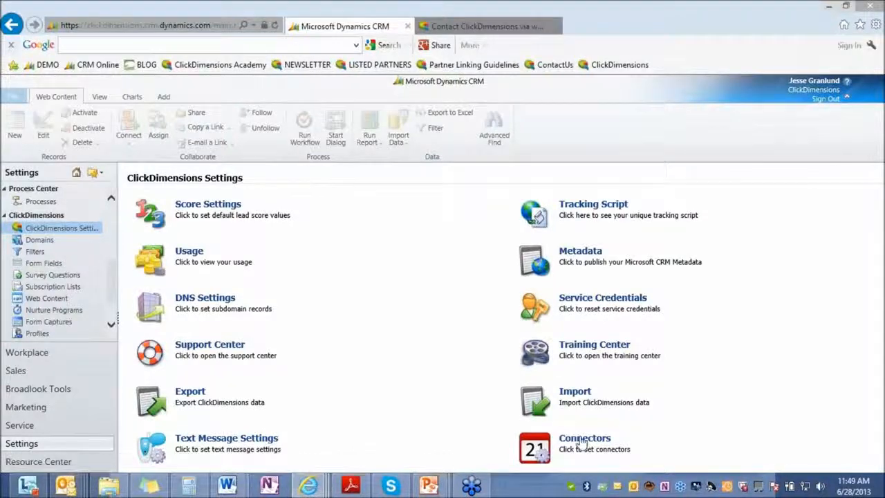
# View the GoToWebinar connector settings and the Contact or Lead choices for unknown registrants, and close the window
pyautogui.click(584, 439)
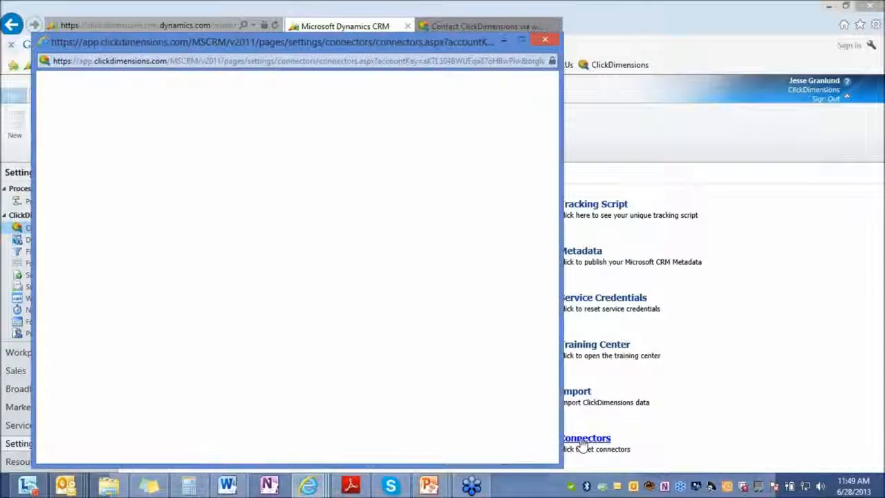
pyautogui.doubleClick(187, 166)
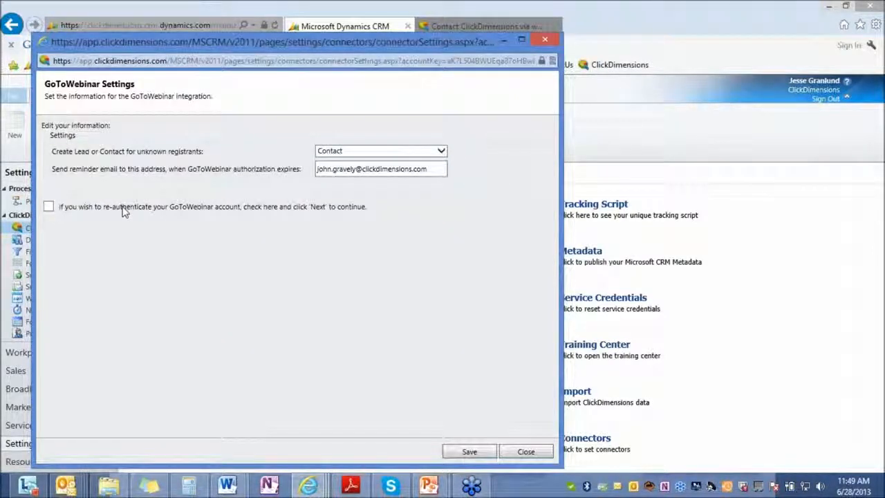
pyautogui.click(442, 152)
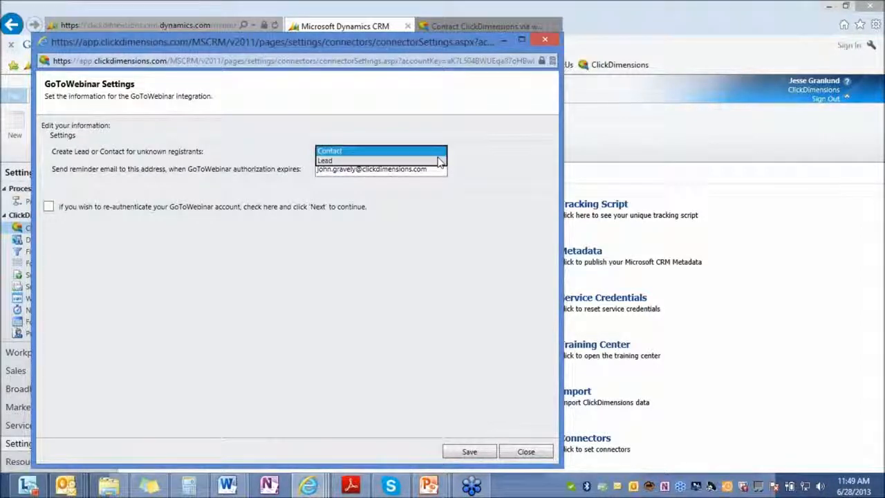
pyautogui.click(545, 41)
pyautogui.click(543, 38)
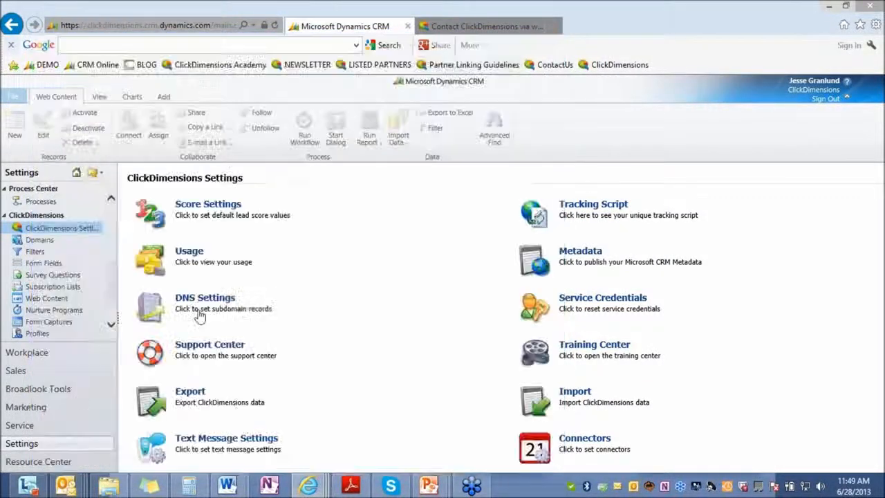
# Show the Events list of Event Management in the Marketing area
pyautogui.click(59, 409)
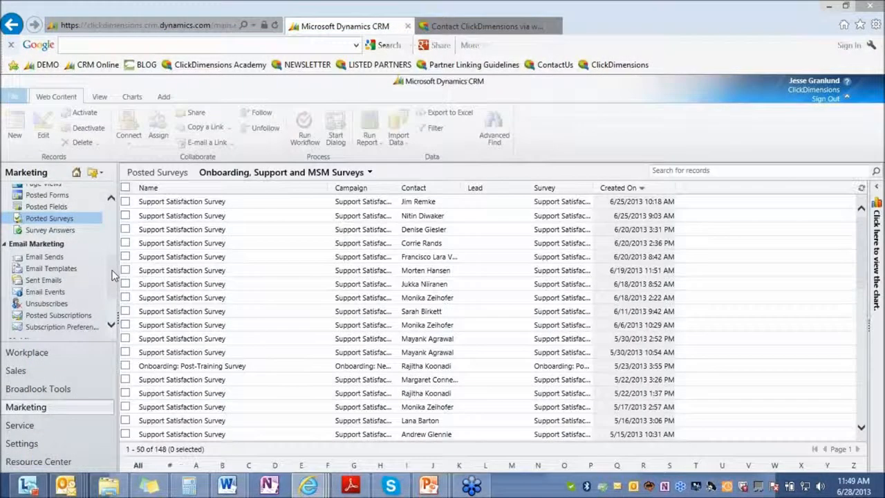
pyautogui.scroll(-3, 114, 275)
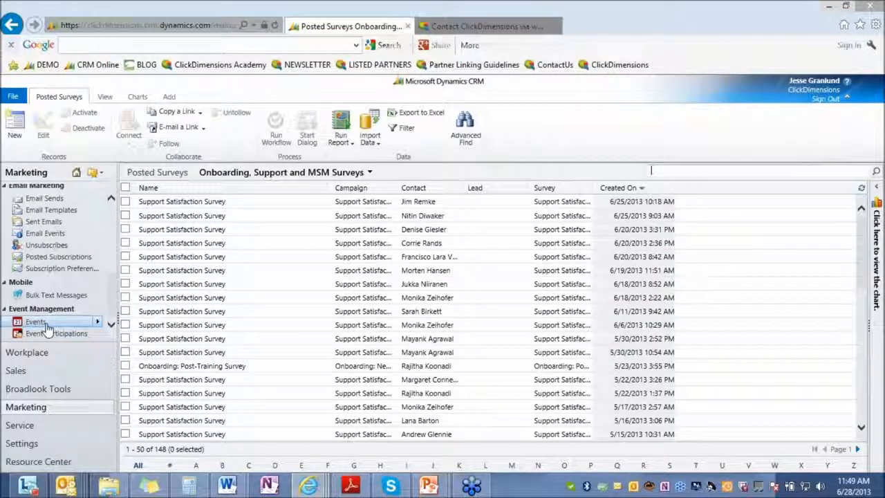
pyautogui.click(46, 325)
pyautogui.click(589, 344)
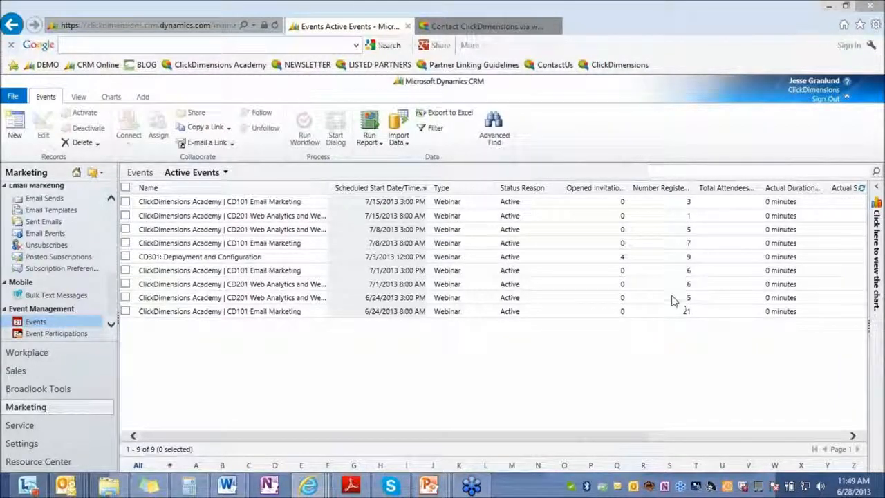
# Switch the Events list to the Past Events view and examine its registration, attendance and average attentiveness columns
pyautogui.click(225, 172)
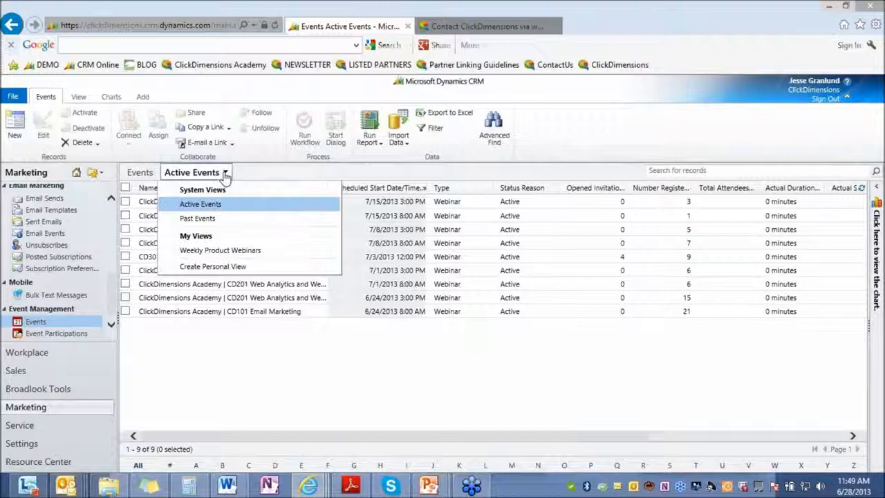
pyautogui.click(198, 218)
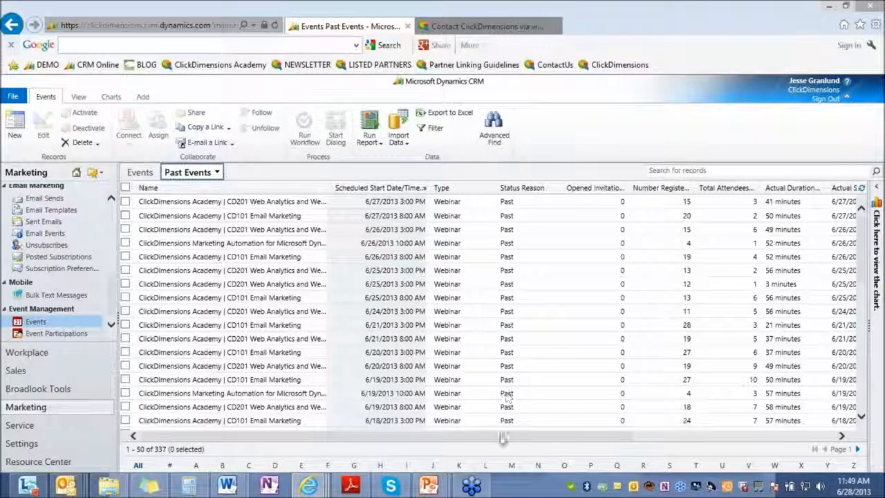
pyautogui.moveTo(502, 436); pyautogui.dragTo(568, 427)
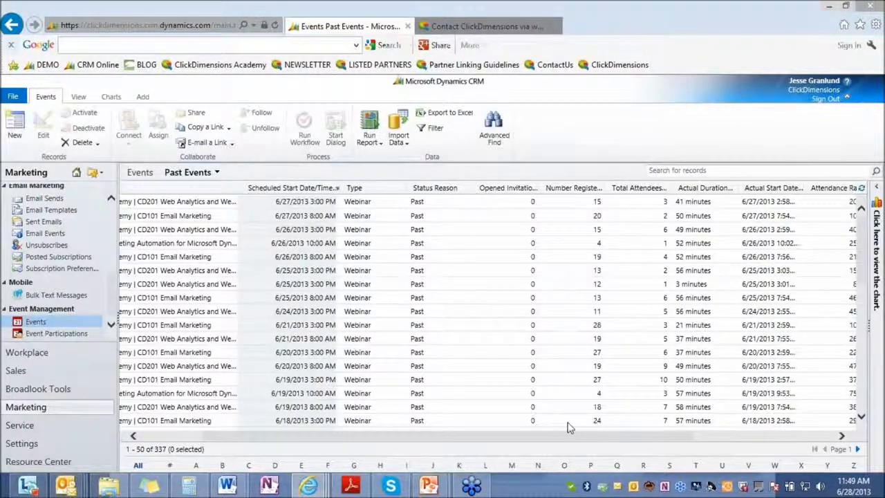
pyautogui.moveTo(539, 440); pyautogui.dragTo(602, 427)
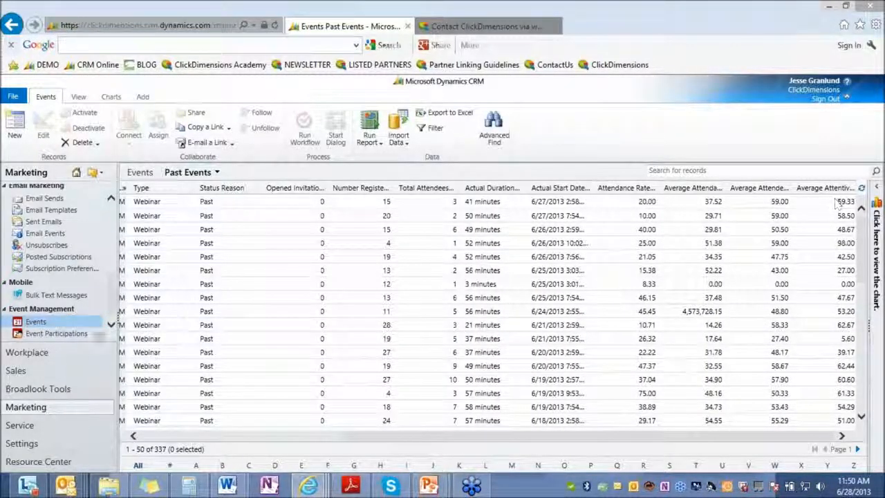
# Show the Event Participations list and switch it to the Weekly Webinar - Missed view
pyautogui.click(57, 333)
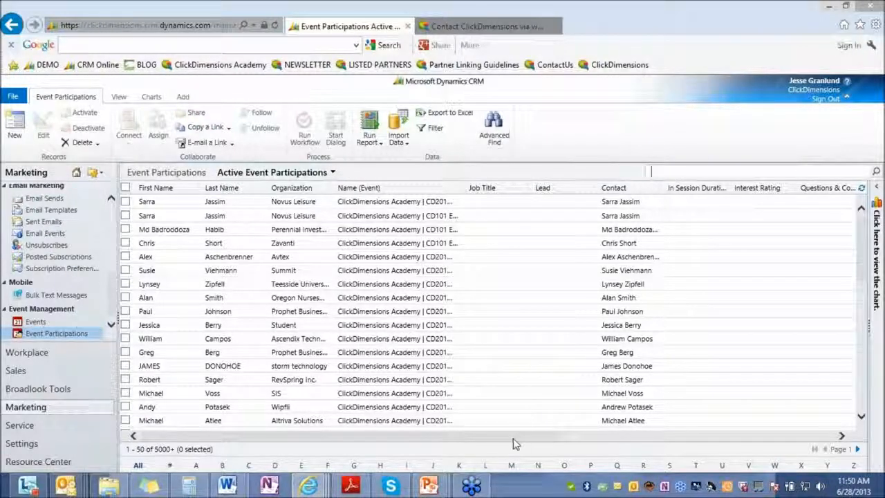
pyautogui.moveTo(509, 438); pyautogui.dragTo(647, 425)
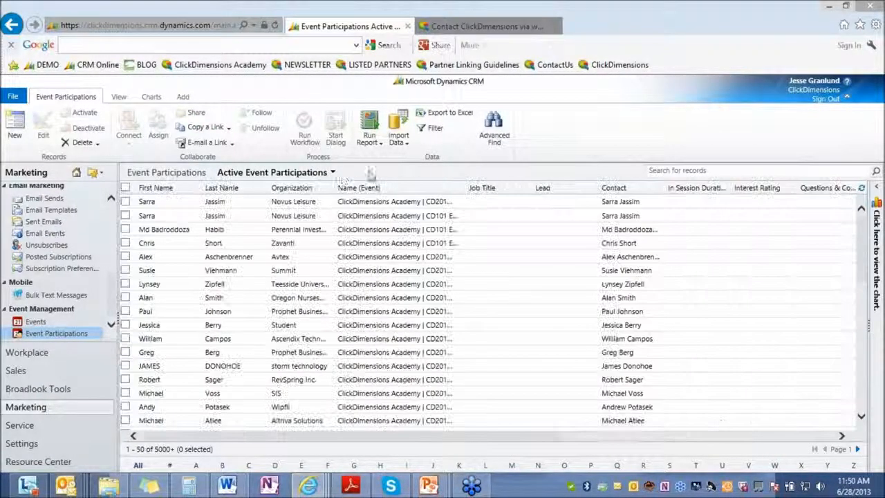
pyautogui.click(332, 172)
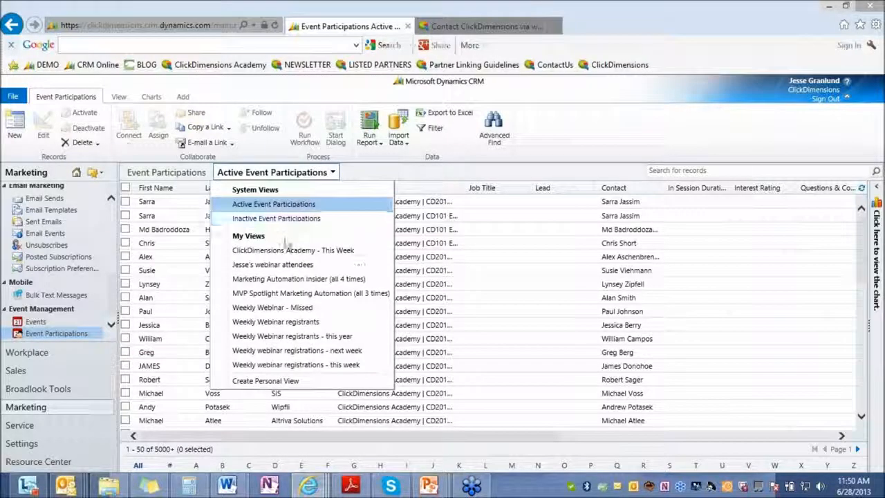
pyautogui.click(280, 308)
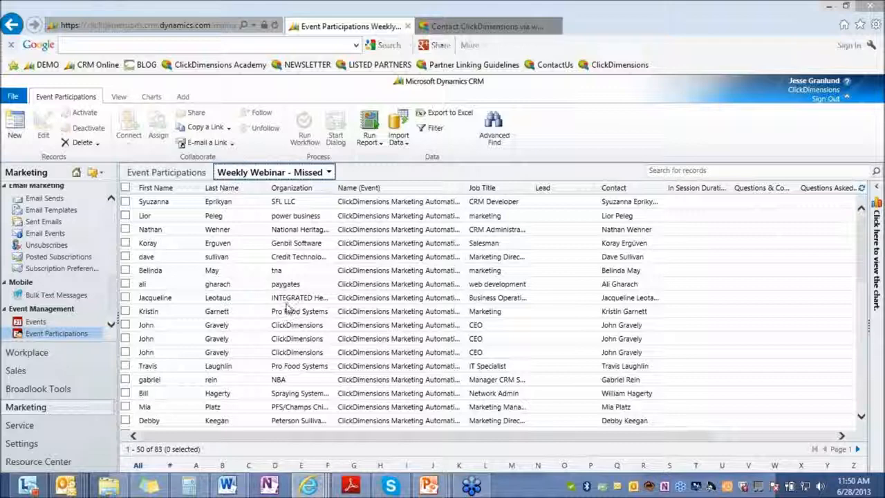
# Return to ClickDimensions Settings, view the default lead scores in Score Settings, and close the window
pyautogui.click(22, 443)
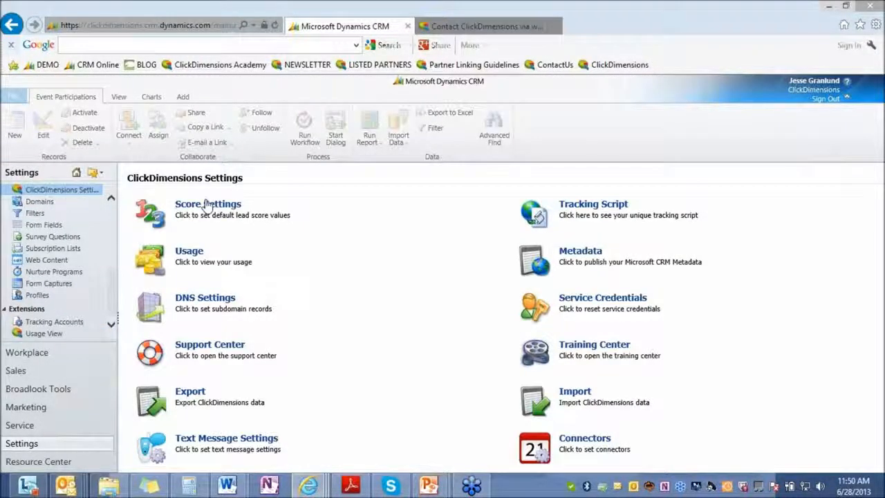
pyautogui.click(207, 205)
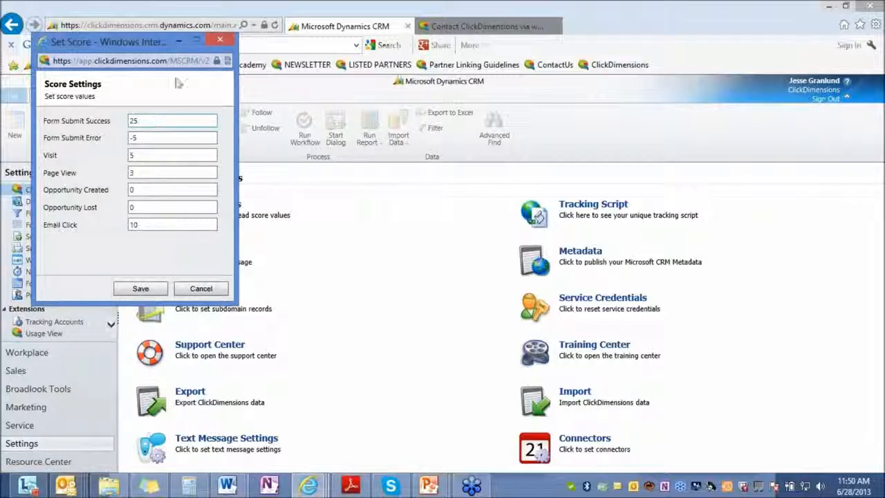
pyautogui.click(218, 43)
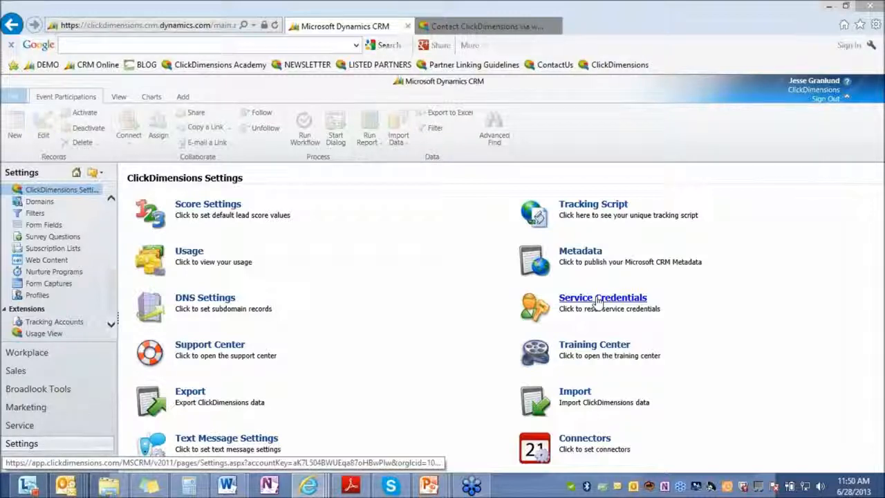
# View the Tracking Script examples, including the page score and priority page parameters, and close the window
pyautogui.click(580, 208)
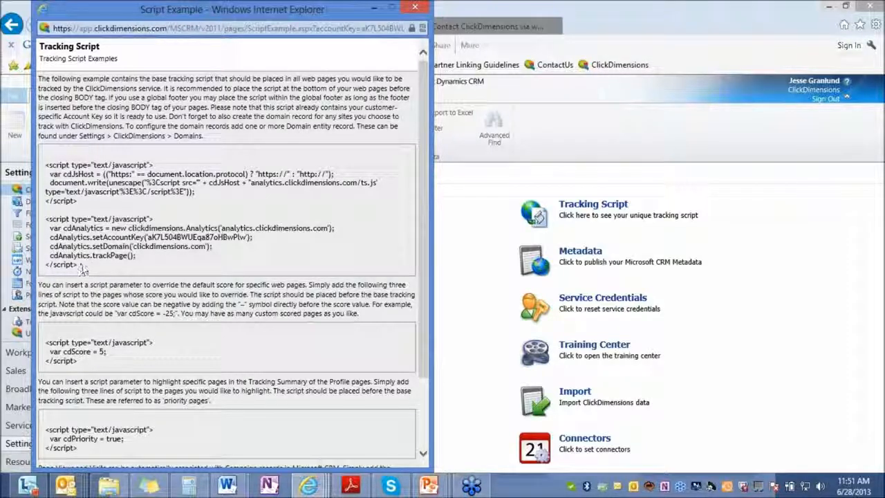
pyautogui.scroll(-2, 116, 335)
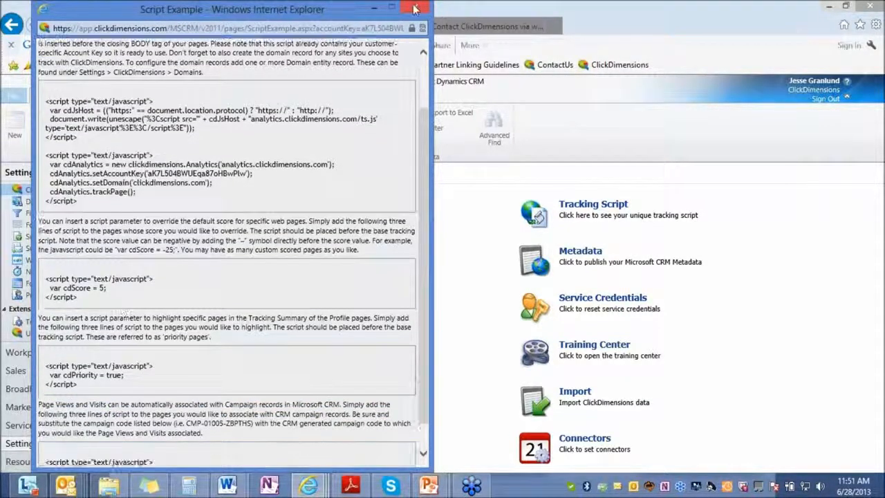
pyautogui.click(416, 9)
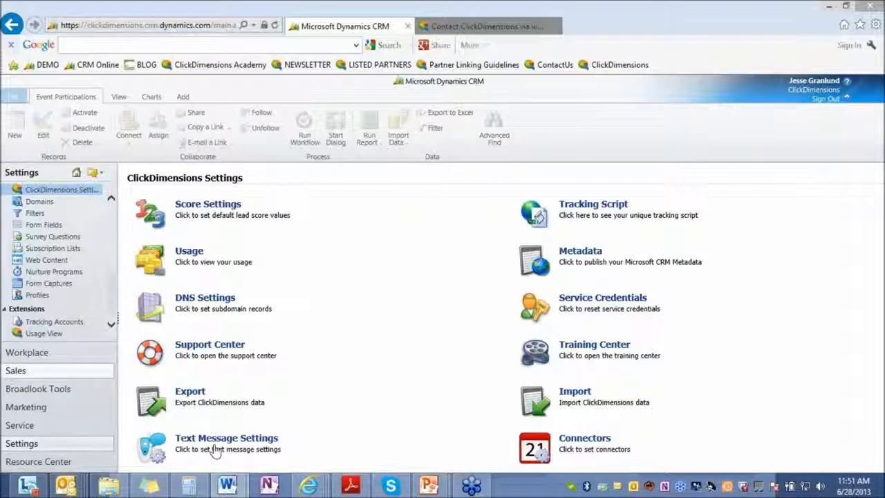
# Switch to the running PowerPoint slide show and advance to the Premium Content slide
pyautogui.moveTo(443, 489)
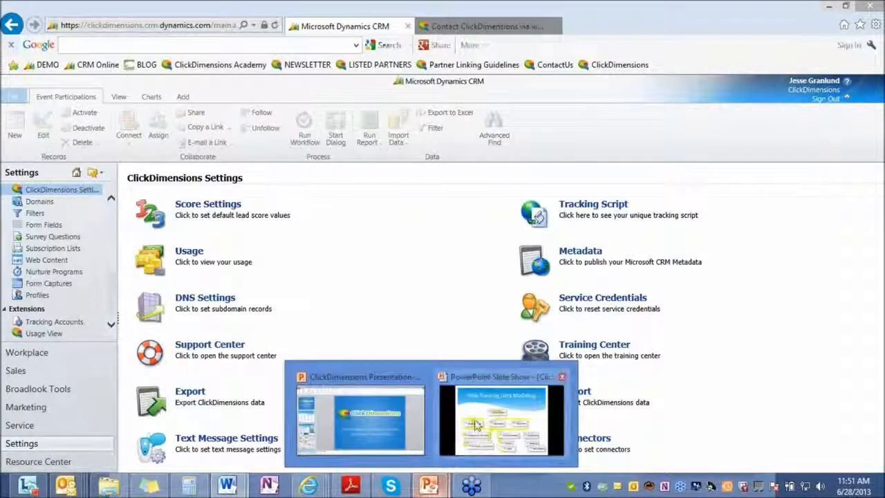
pyautogui.click(481, 373)
pyautogui.click(481, 367)
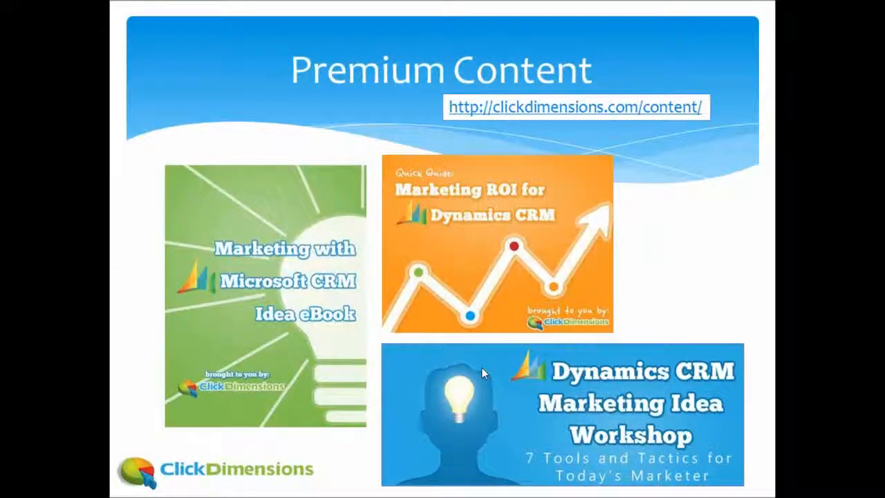